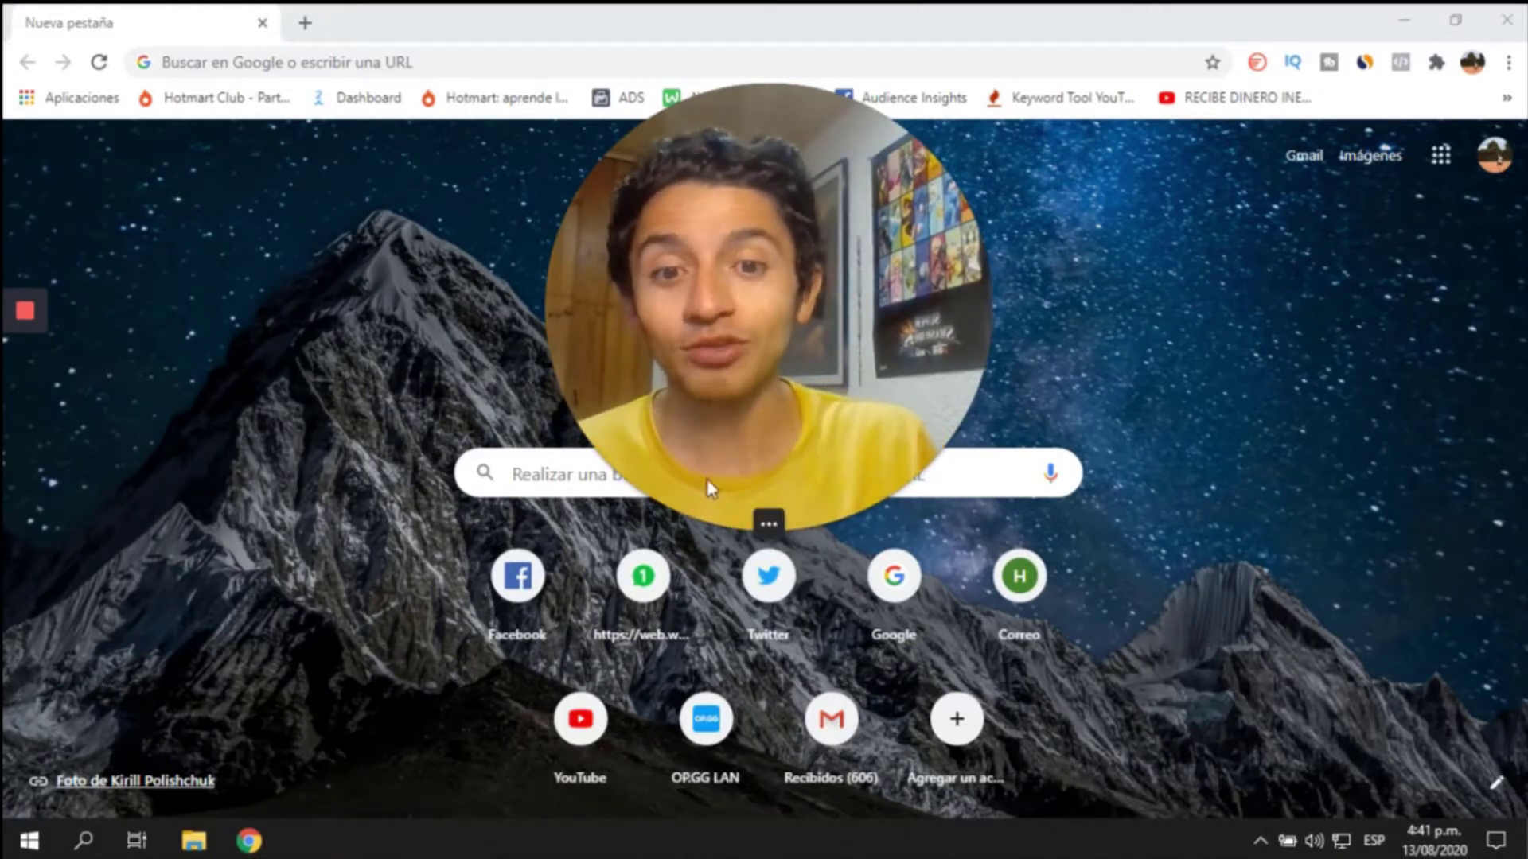
# - Go to business.facebook.com and open the Digital Army Co business
pyautogui.click(713, 524)
pyautogui.click(624, 60)
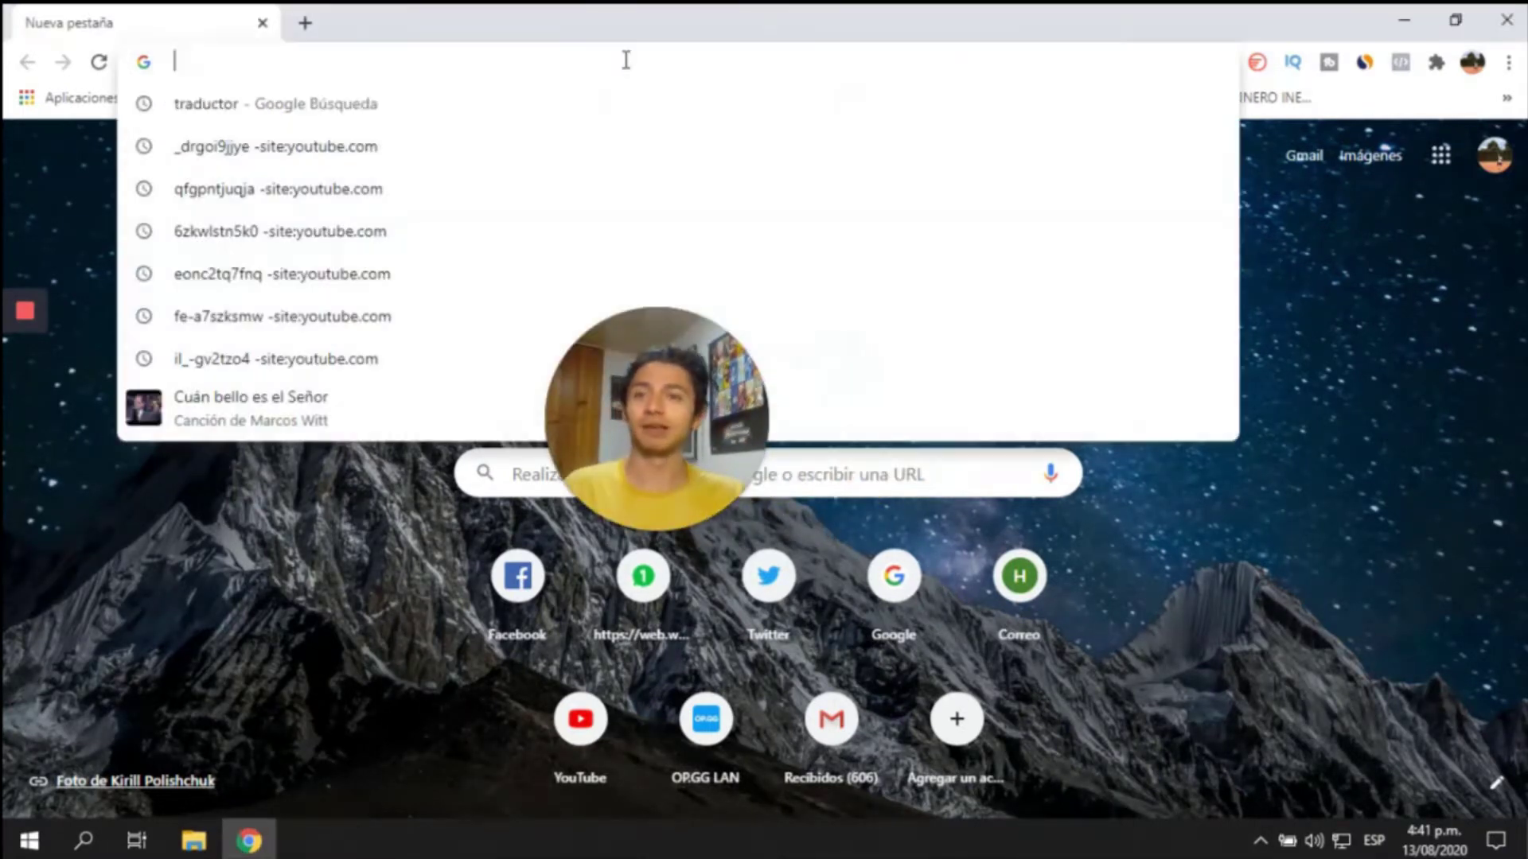
pyautogui.write('business.facebook.com')
pyautogui.press('Return')
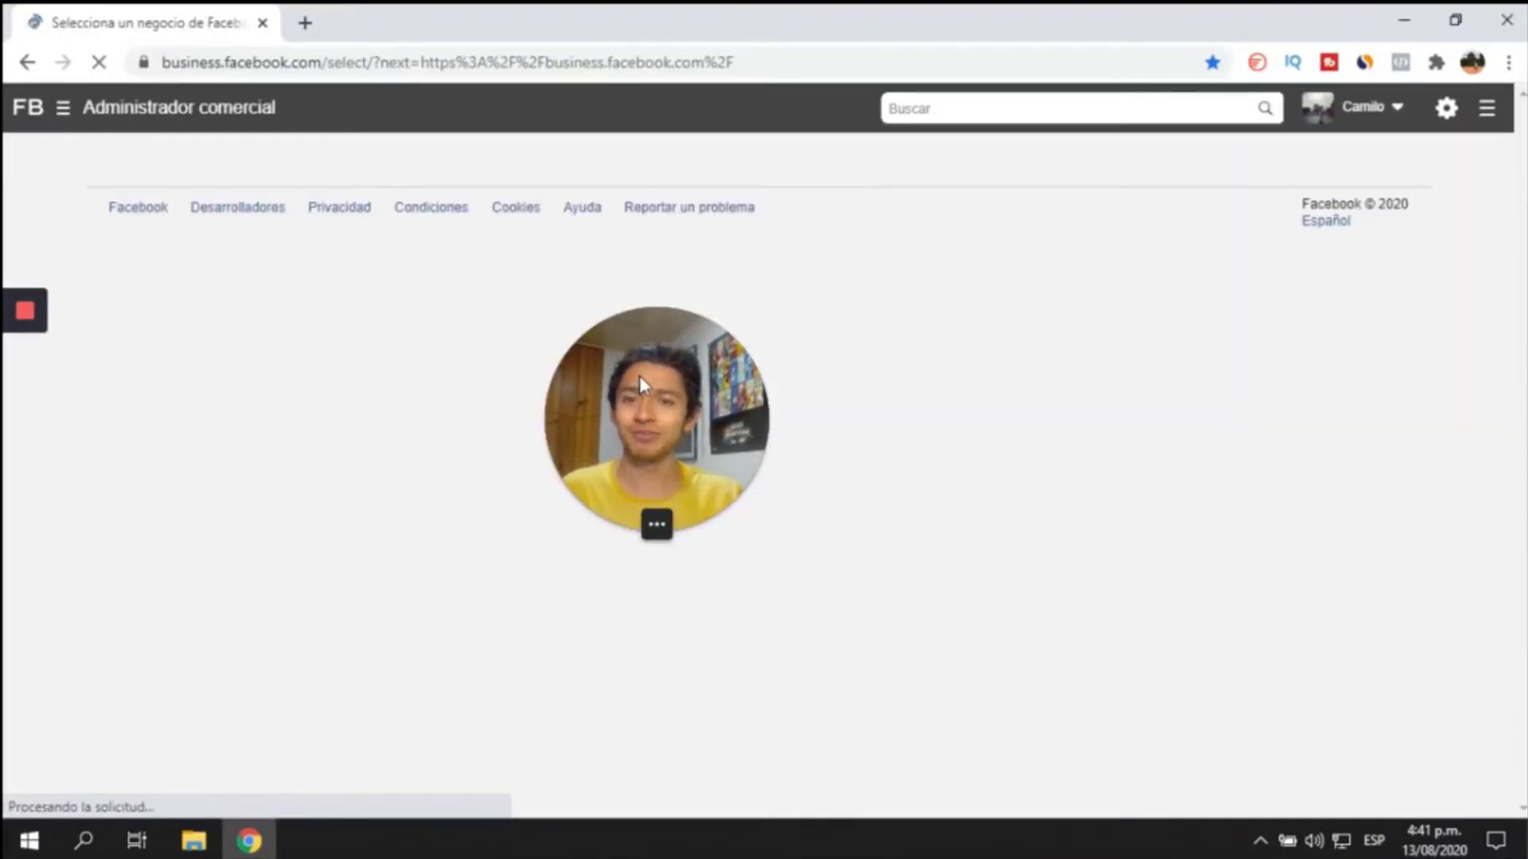
pyautogui.moveTo(652, 466); pyautogui.dragTo(1396, 277)
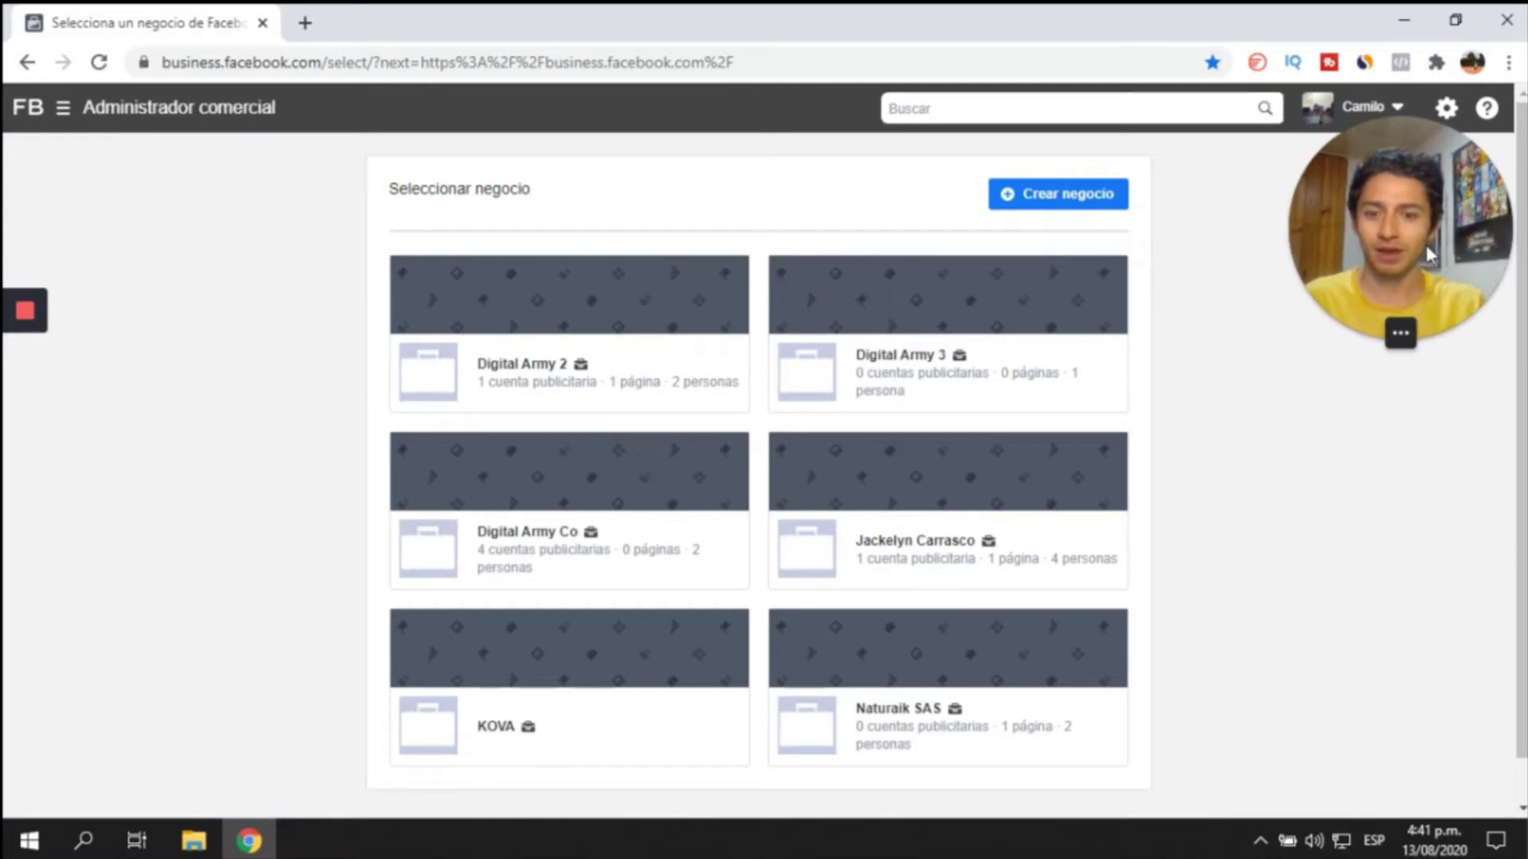
pyautogui.click(566, 511)
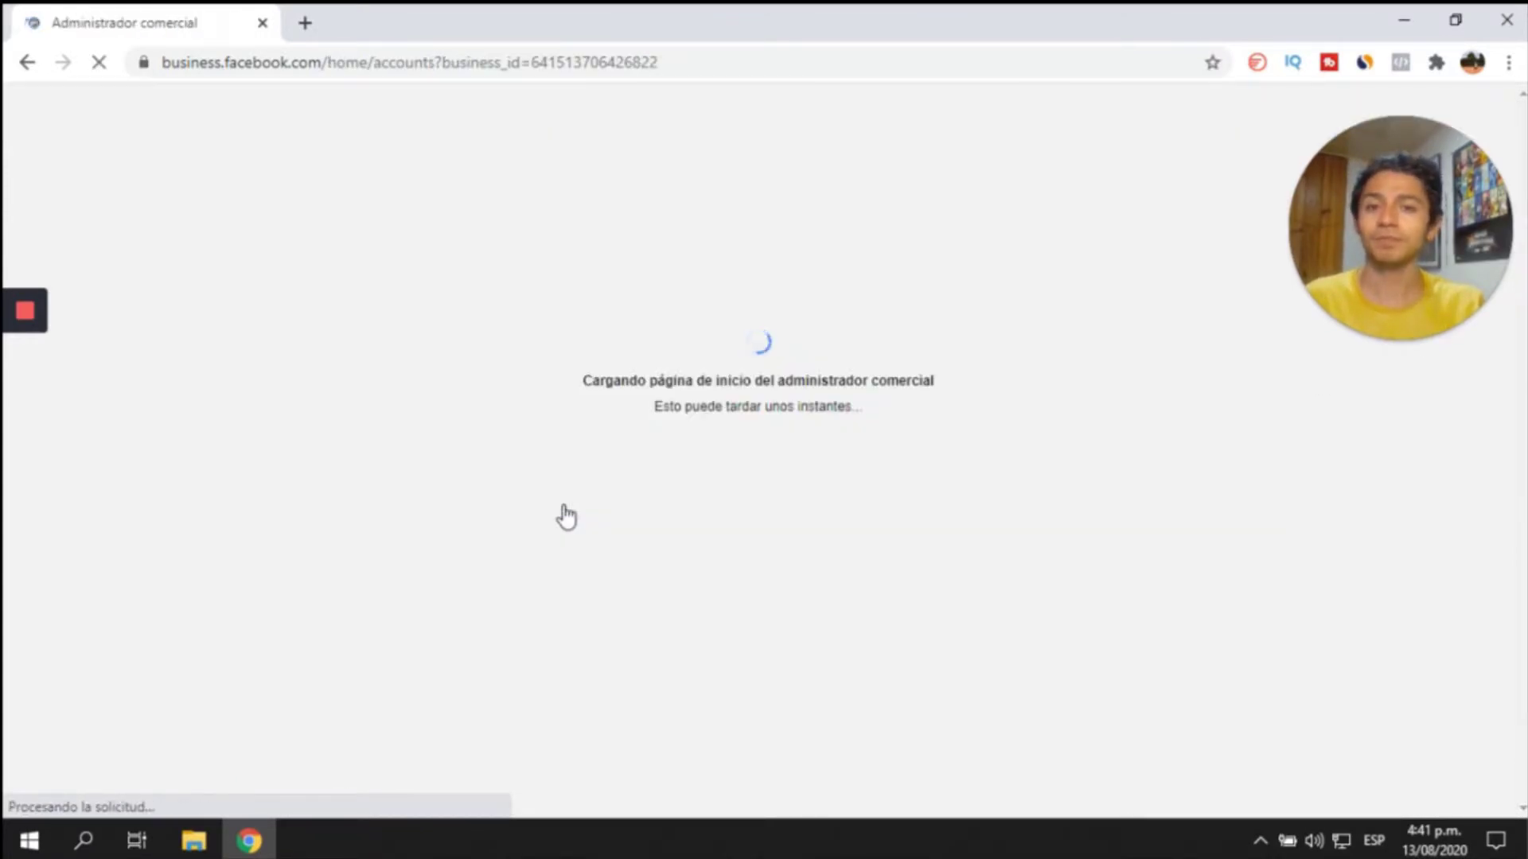
pyautogui.moveTo(1456, 209); pyautogui.dragTo(1259, 208)
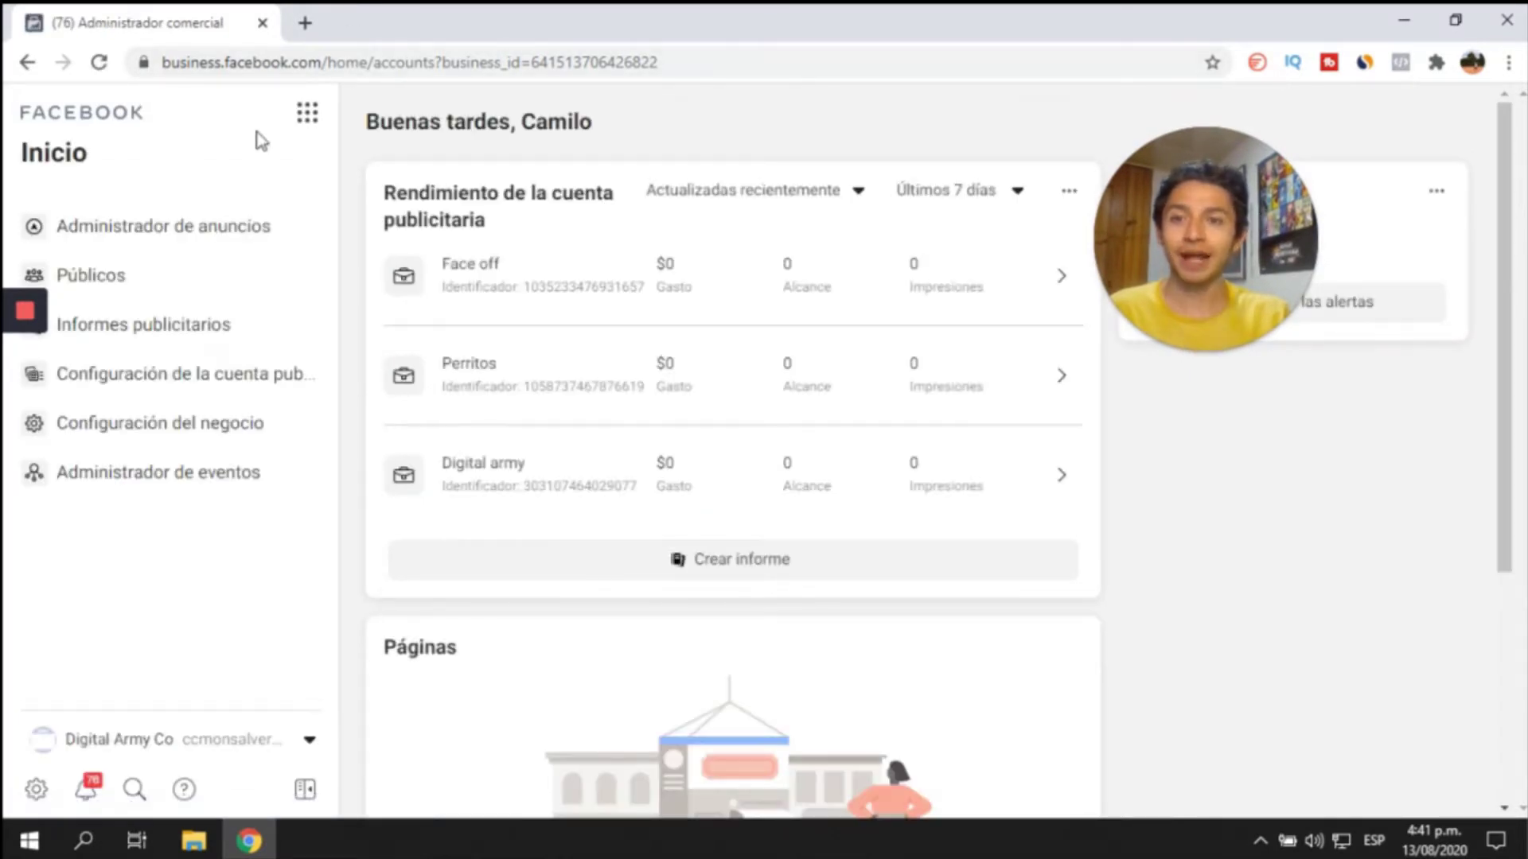
# - Open the Públicos tool from the business tools and switch to the Digital army ad account
pyautogui.click(315, 123)
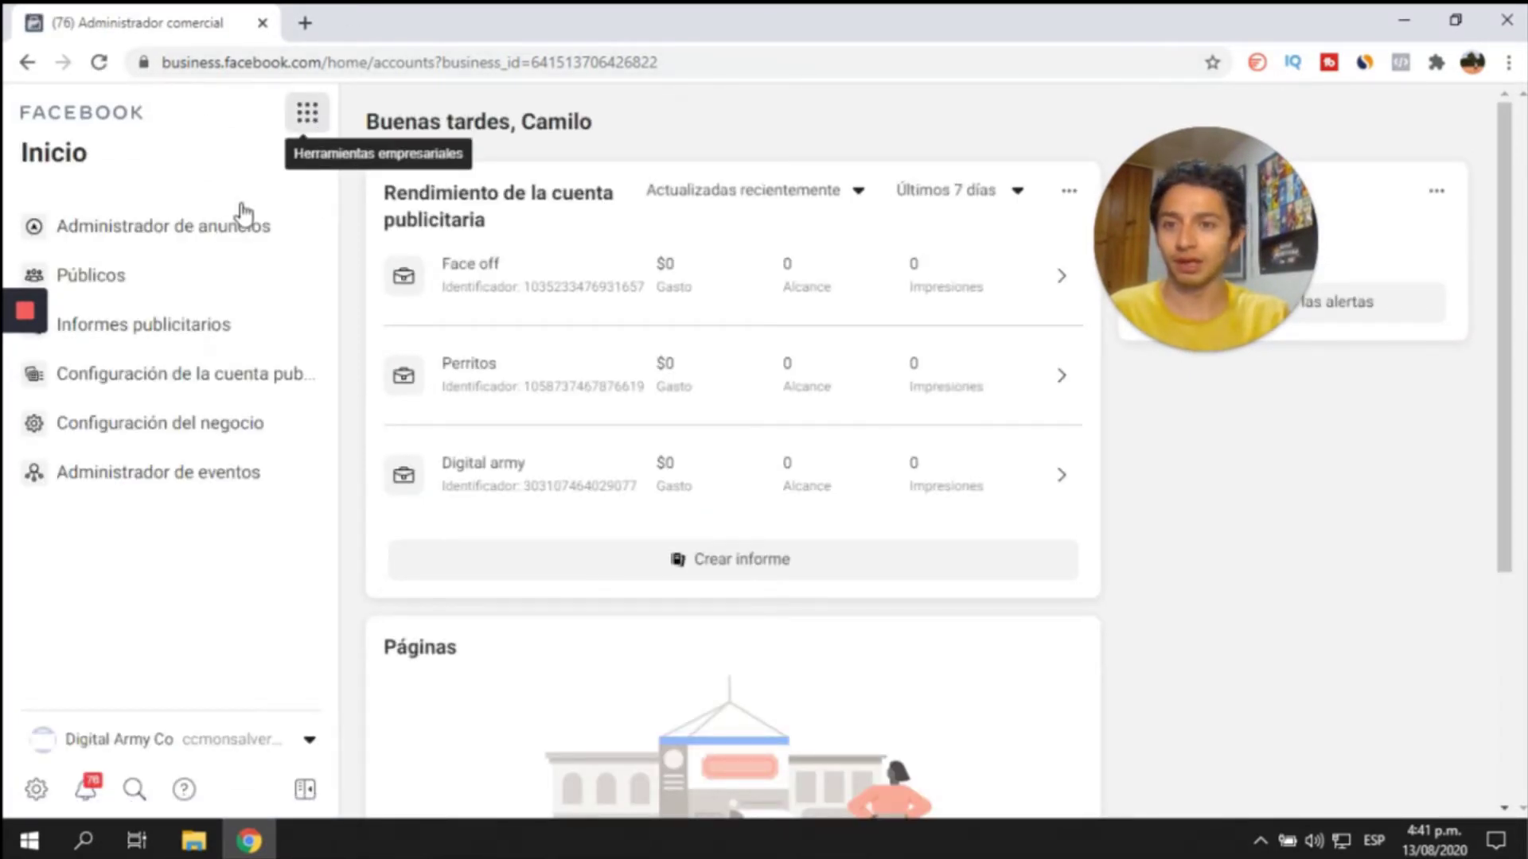
pyautogui.scroll(-5, 494, 312)
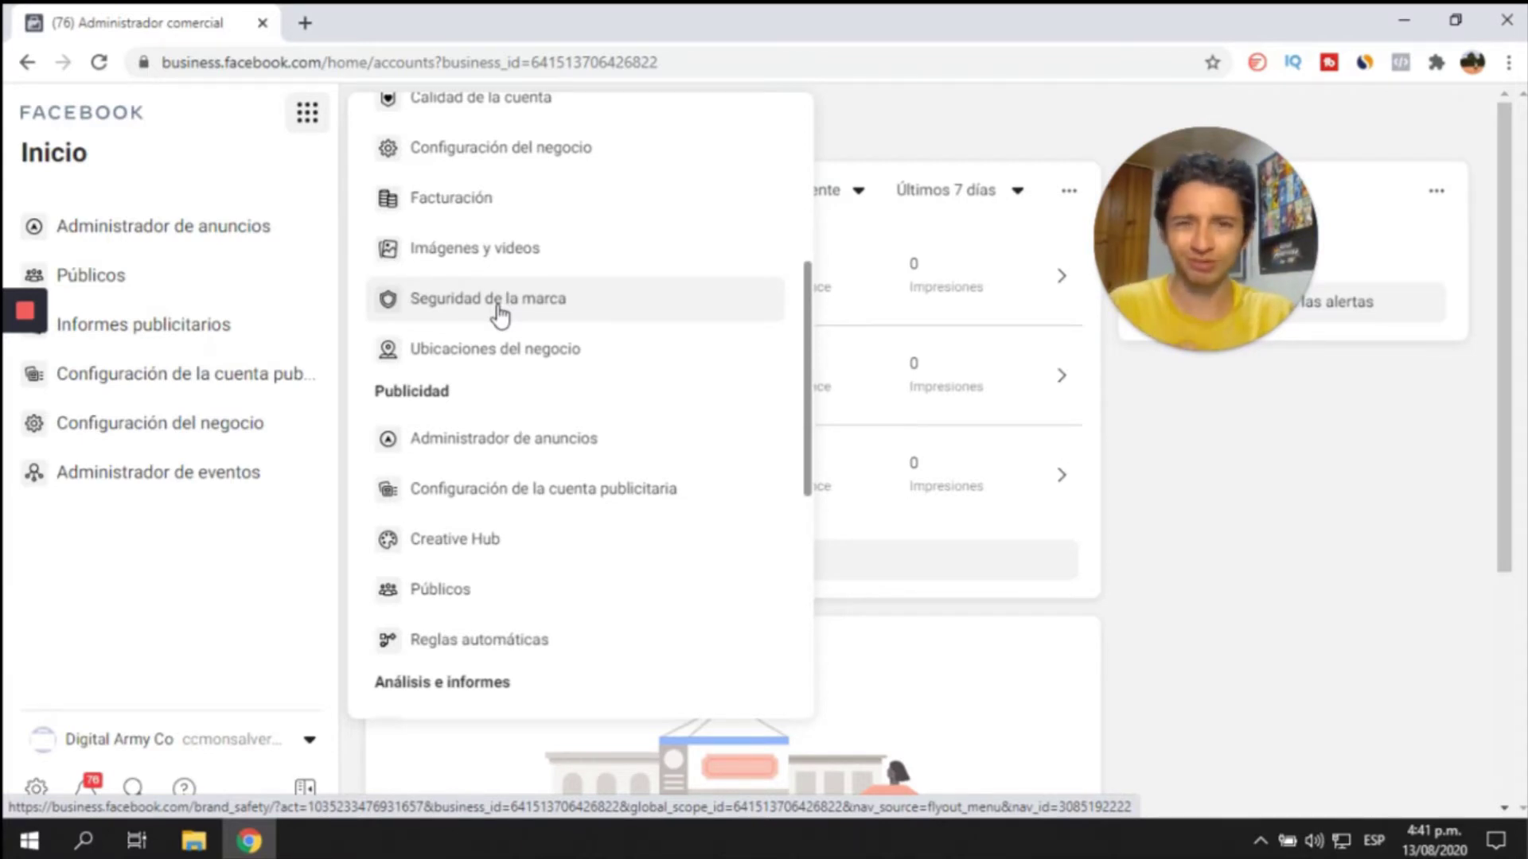
pyautogui.scroll(-3, 757, 553)
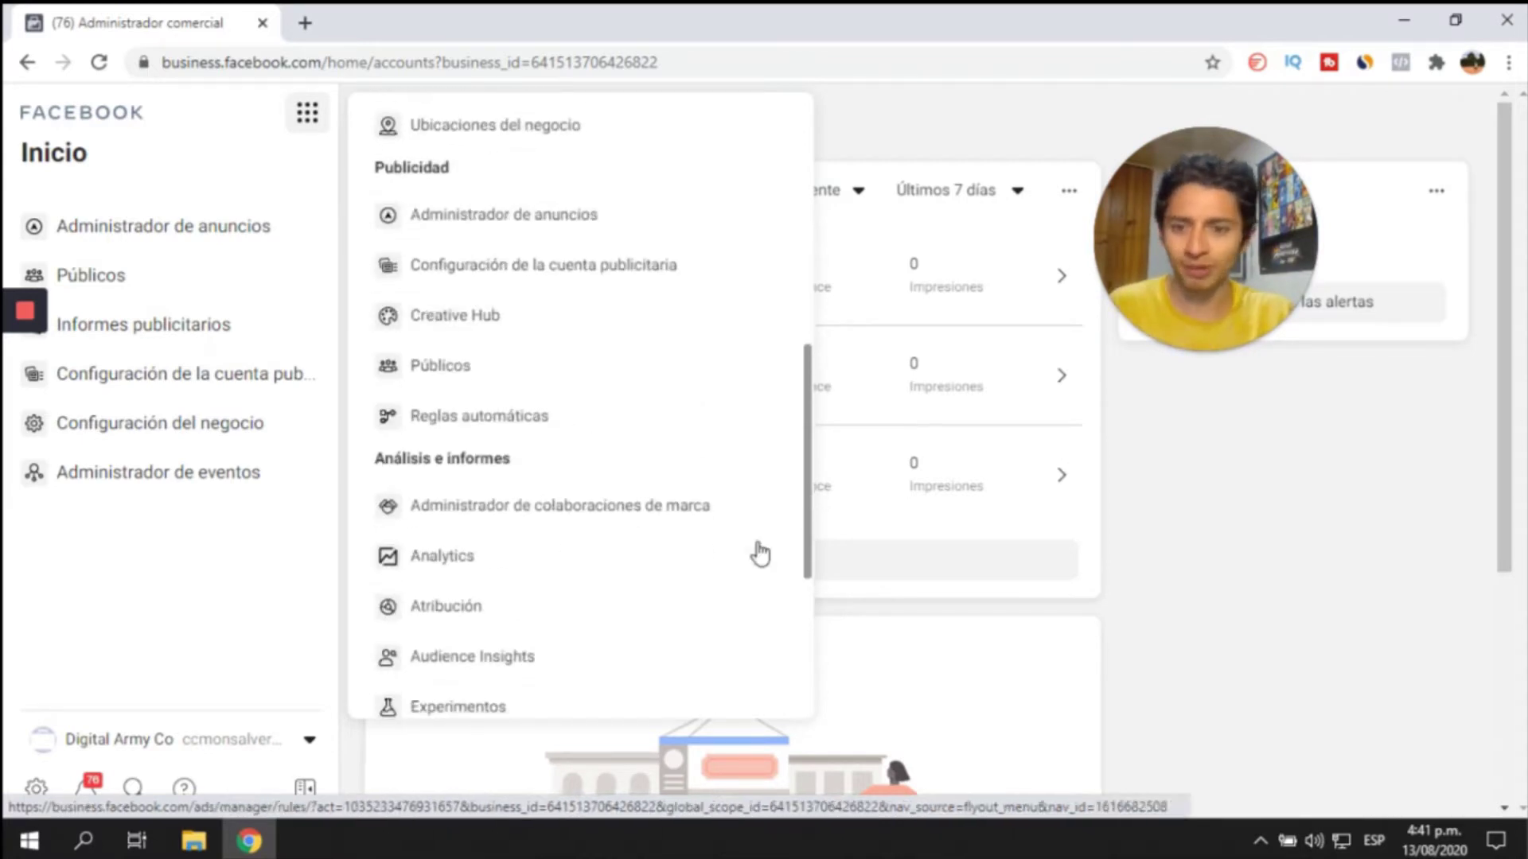
pyautogui.click(450, 379)
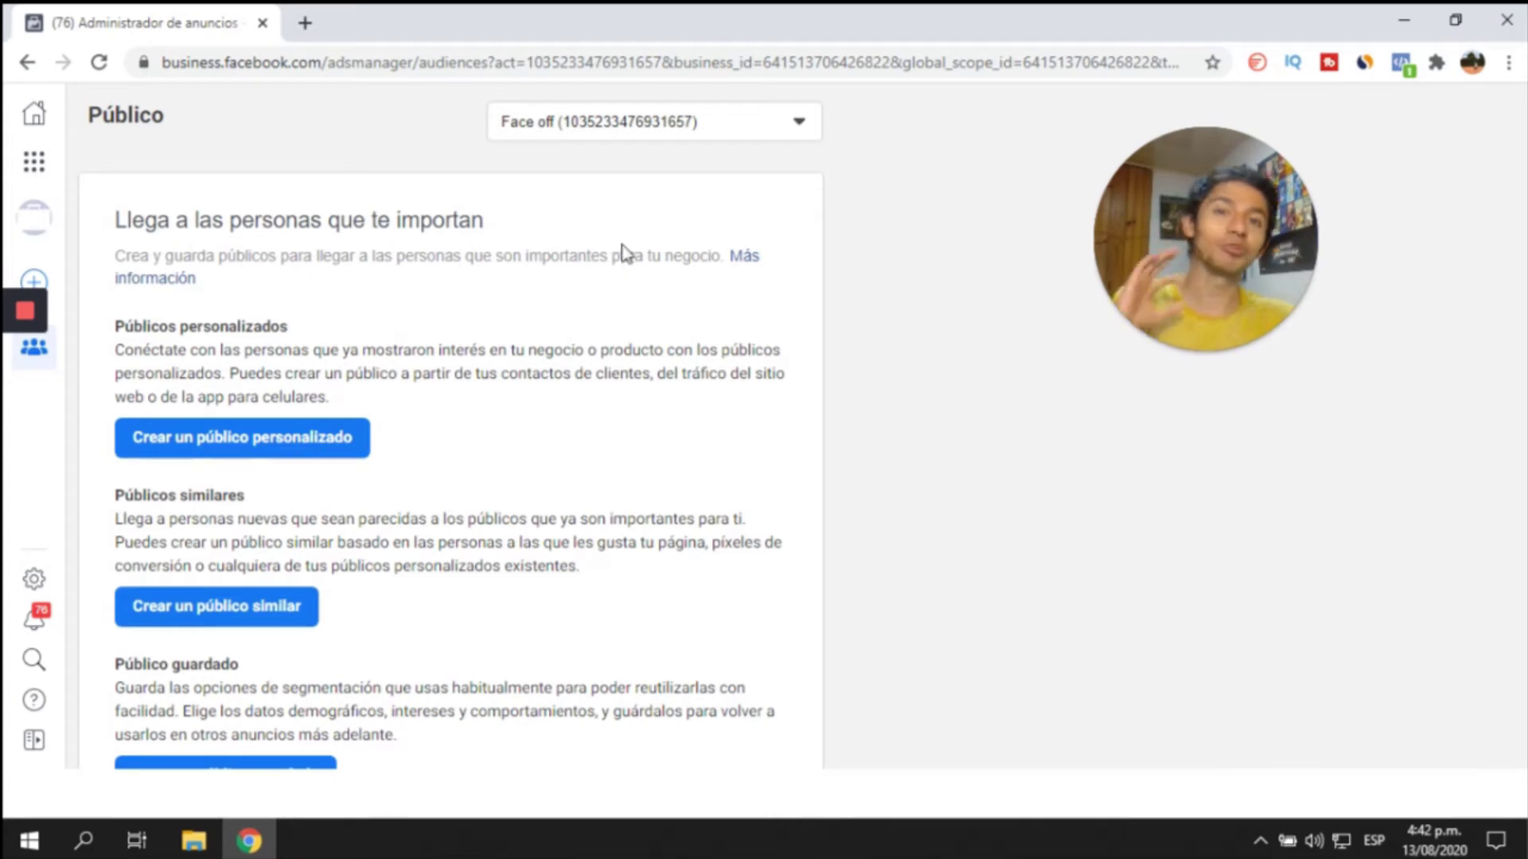
pyautogui.click(627, 131)
pyautogui.click(648, 235)
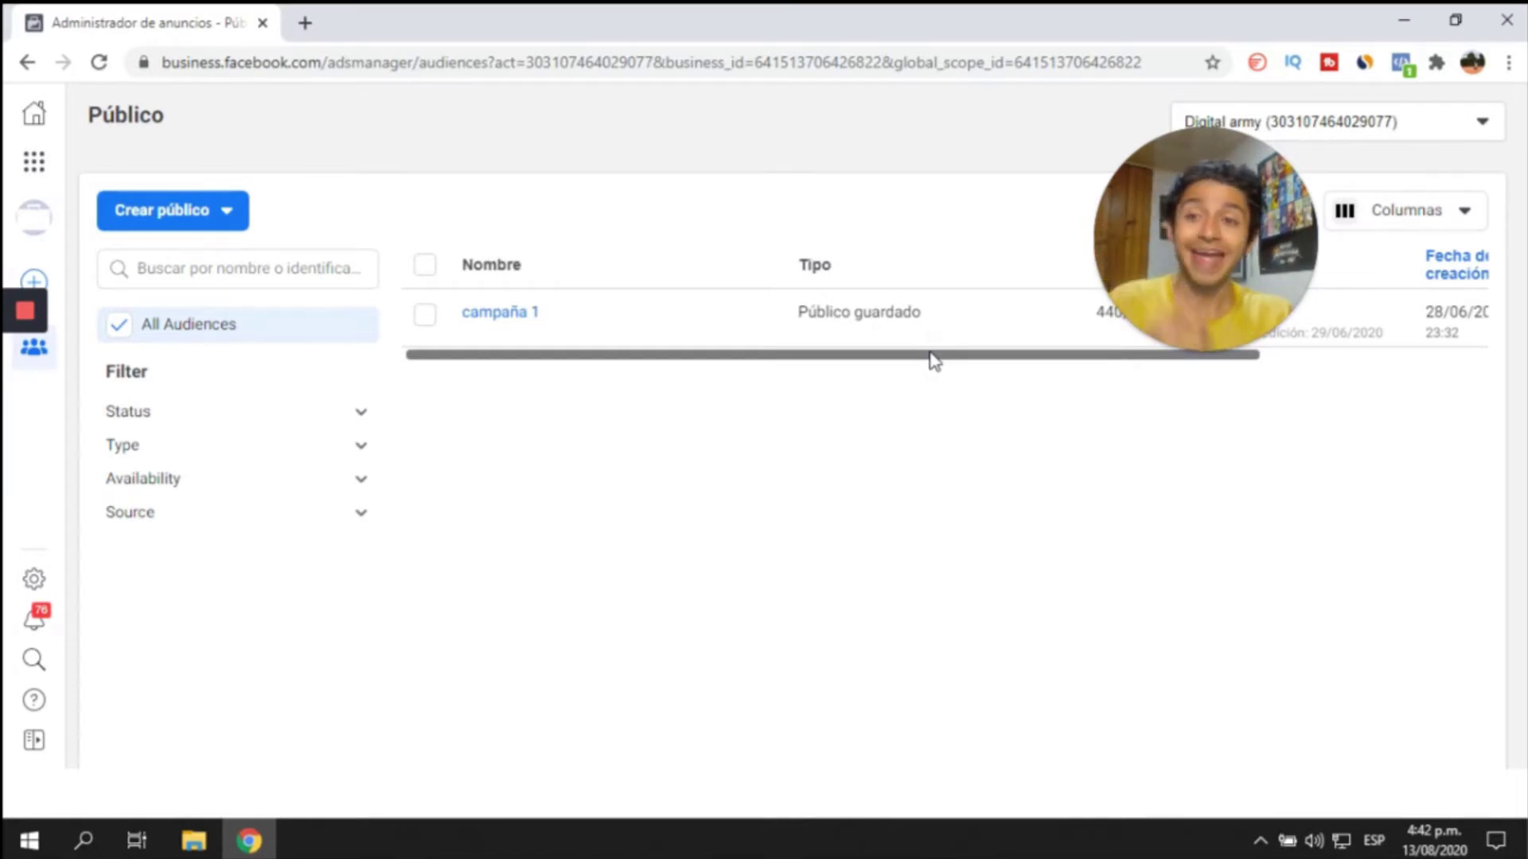
# - Start creating a new custom audience (Público personalizado)
pyautogui.click(203, 213)
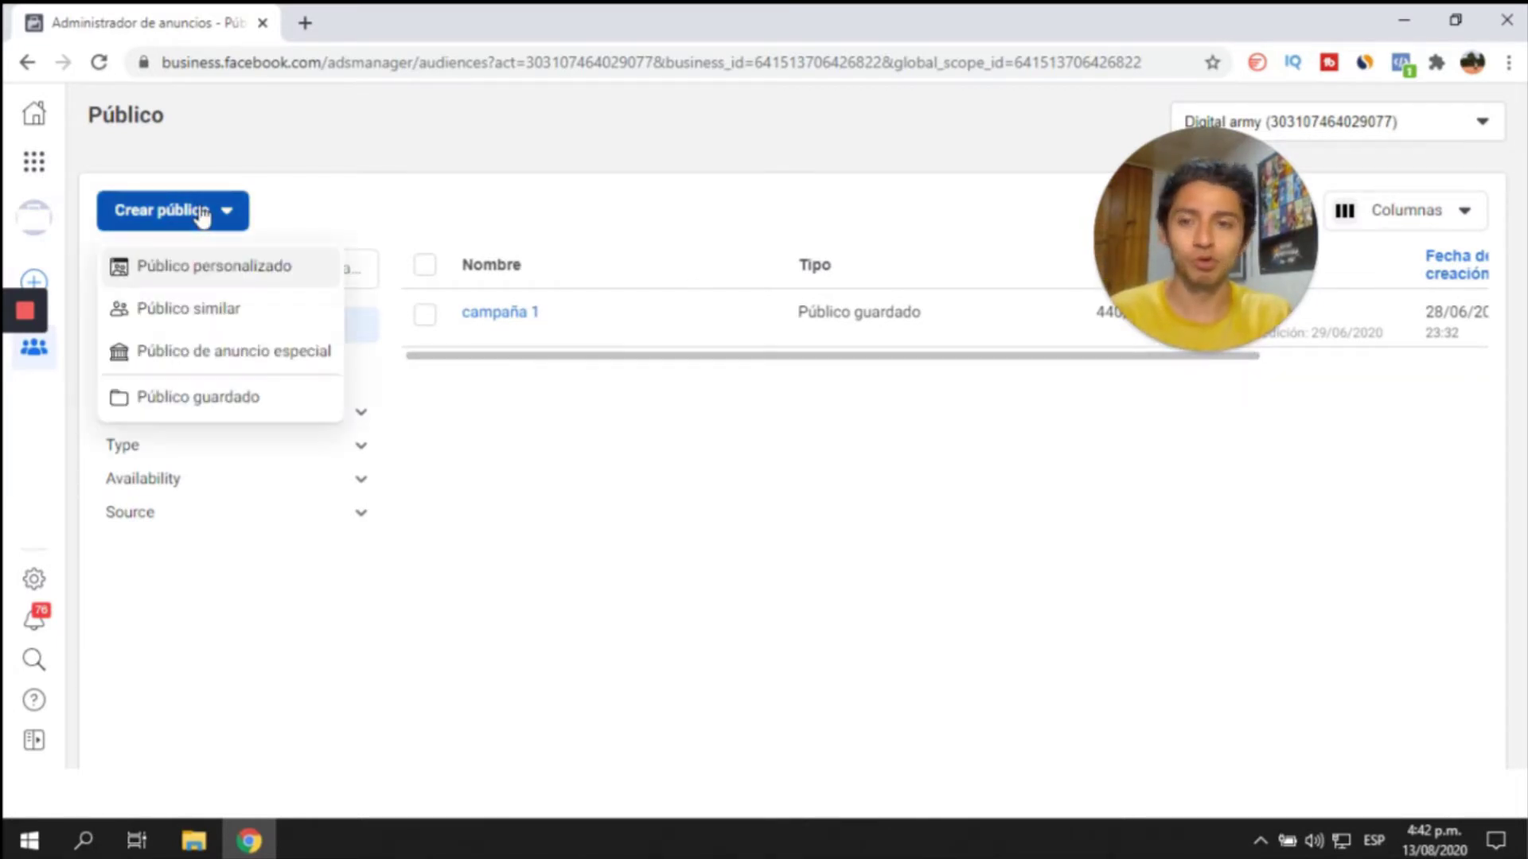
pyautogui.moveTo(250, 366)
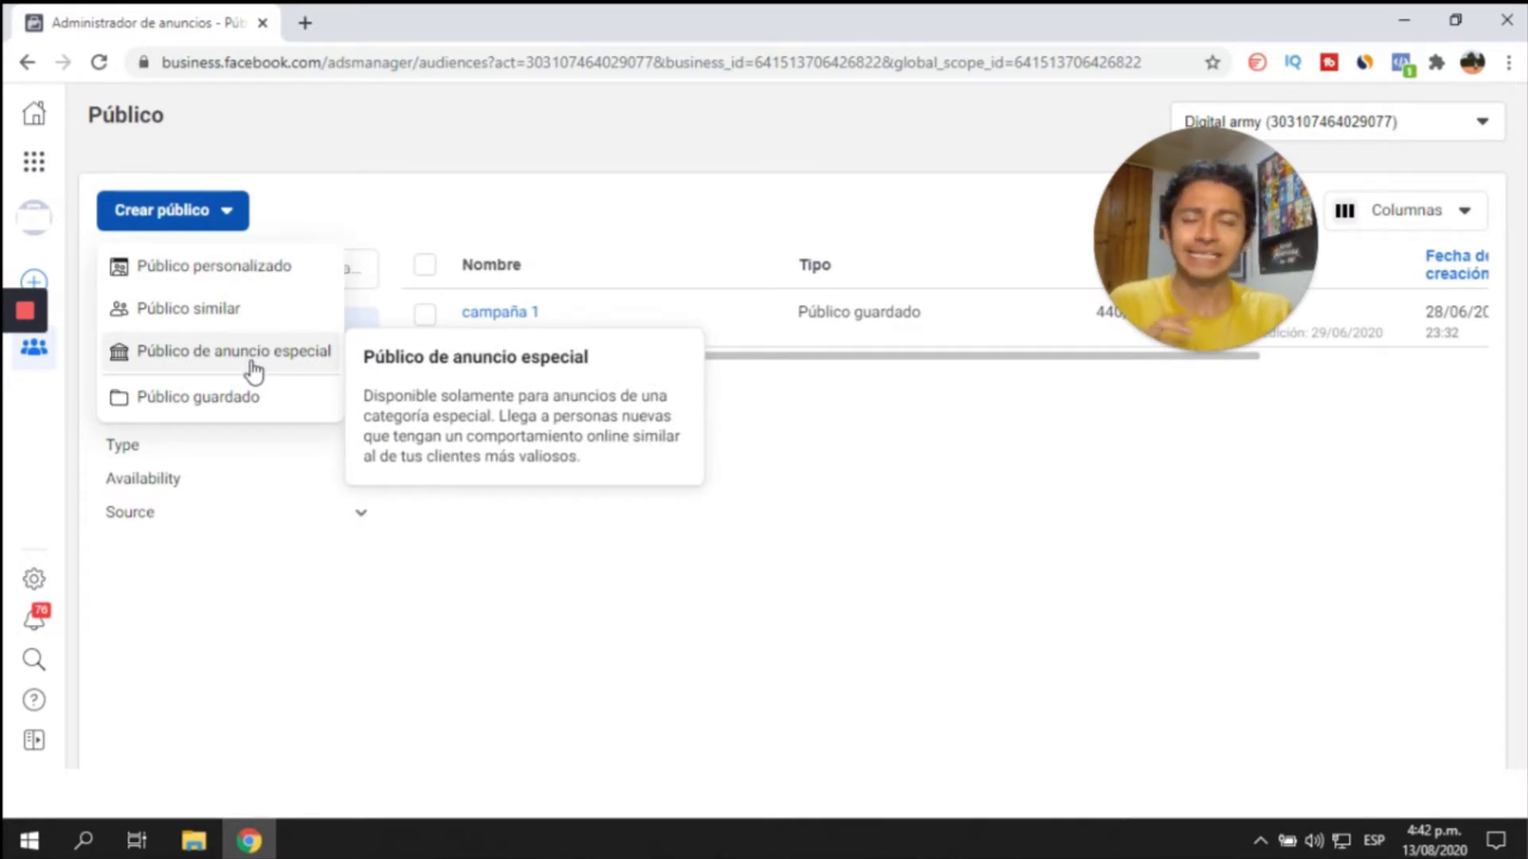
pyautogui.click(245, 280)
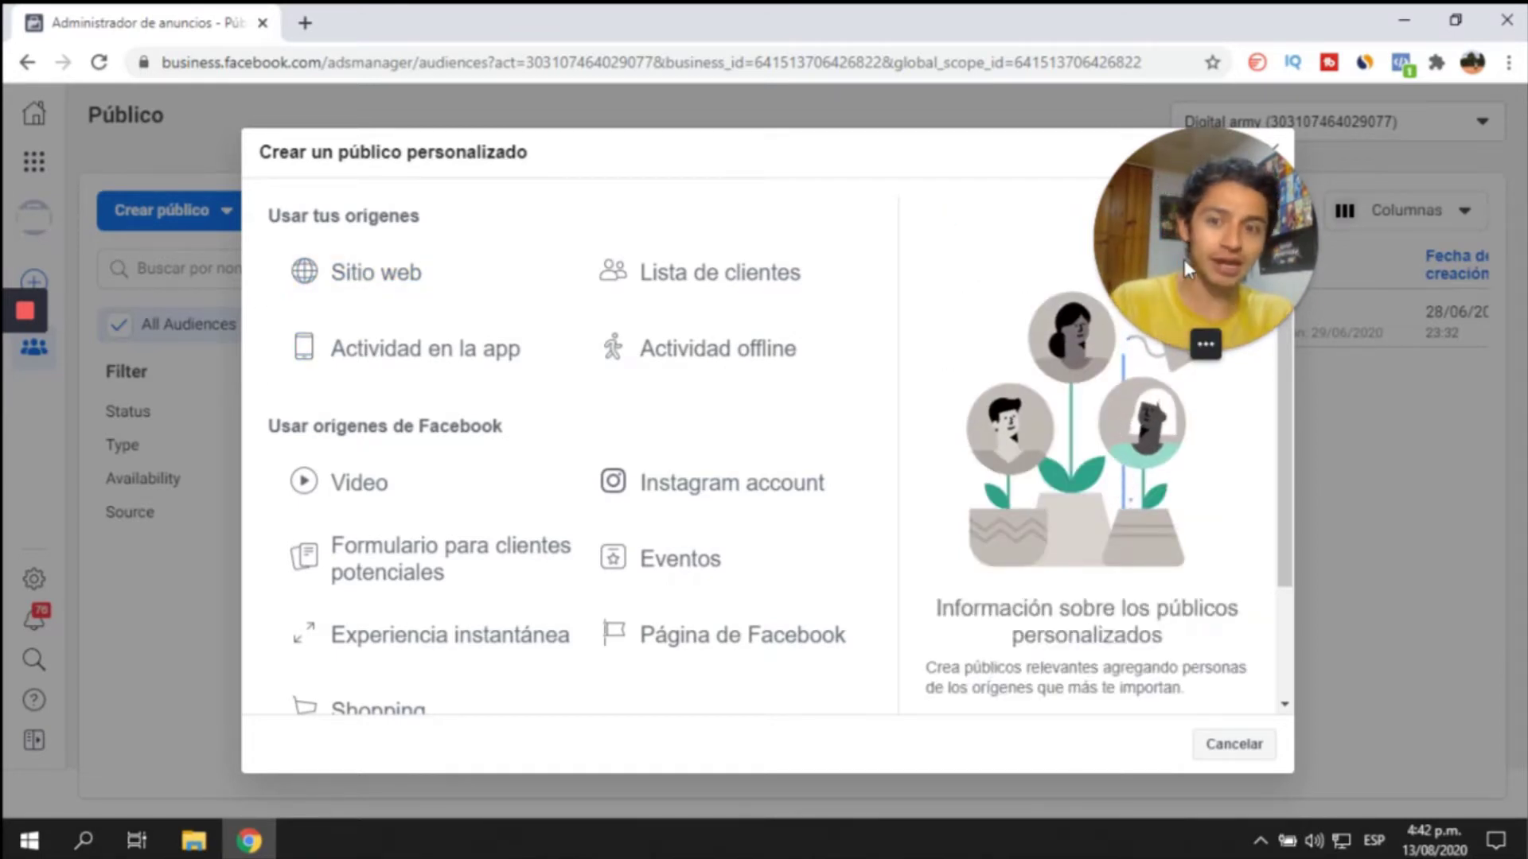
pyautogui.moveTo(1183, 259); pyautogui.dragTo(1039, 323)
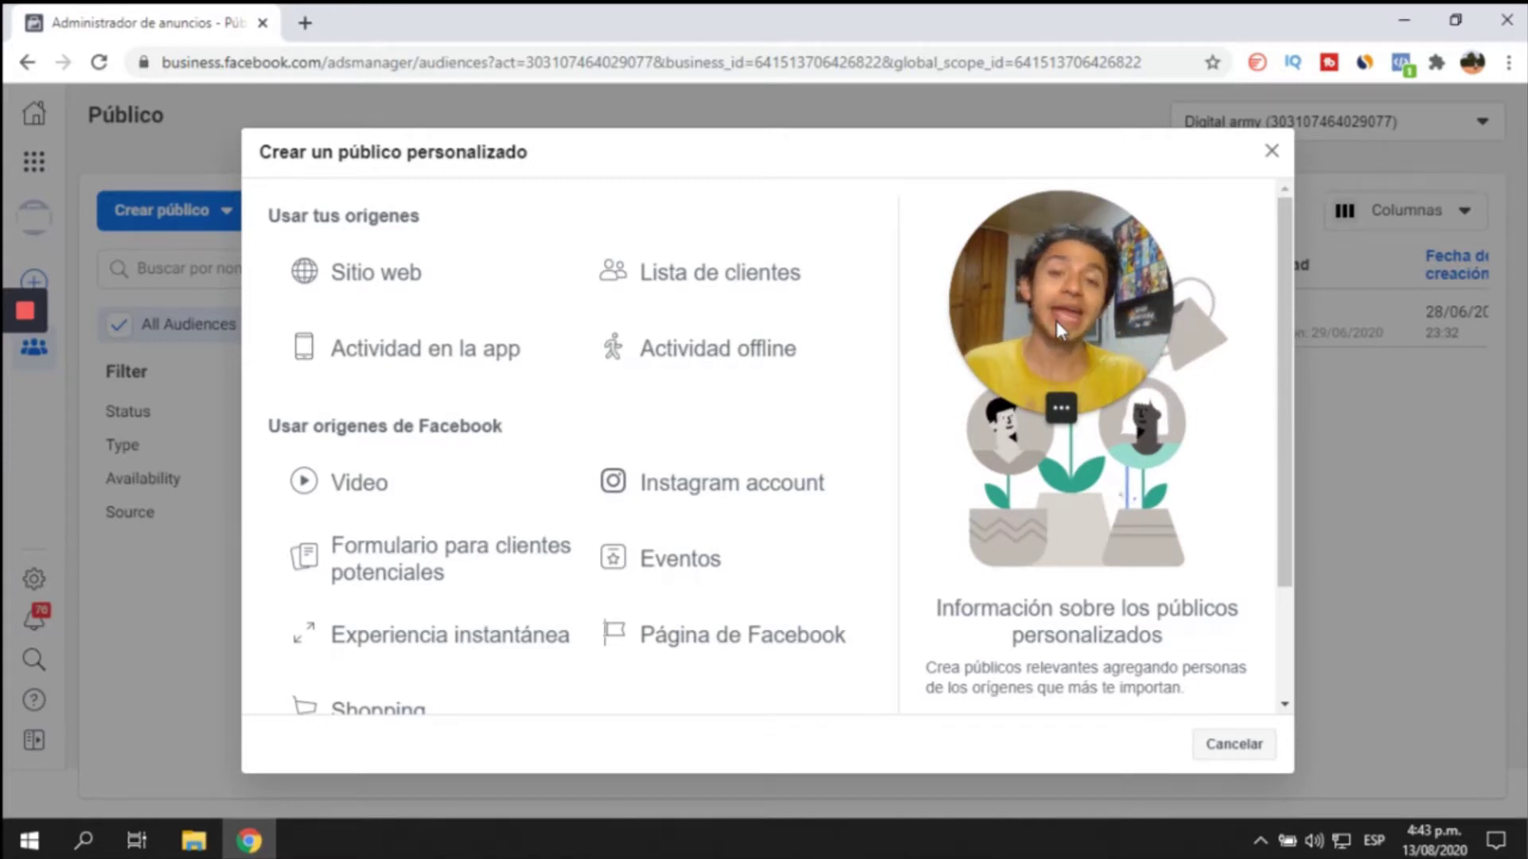
# - Review the pixel, matching criteria and visitor options of the Sitio web audience source, and return to the source selection
pyautogui.rightClick(413, 223)
pyautogui.click(340, 319)
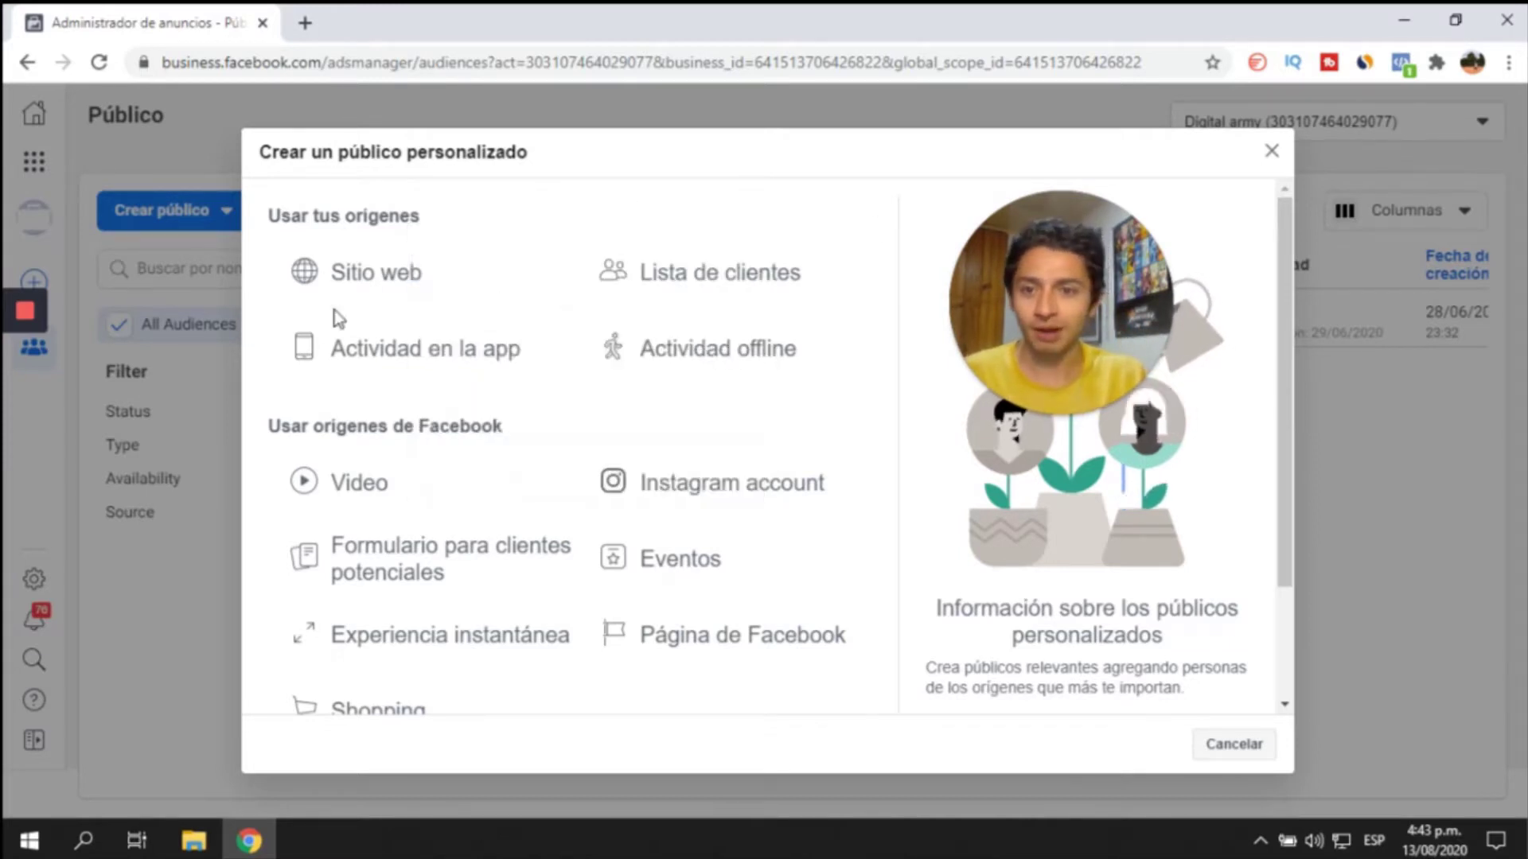
pyautogui.click(340, 272)
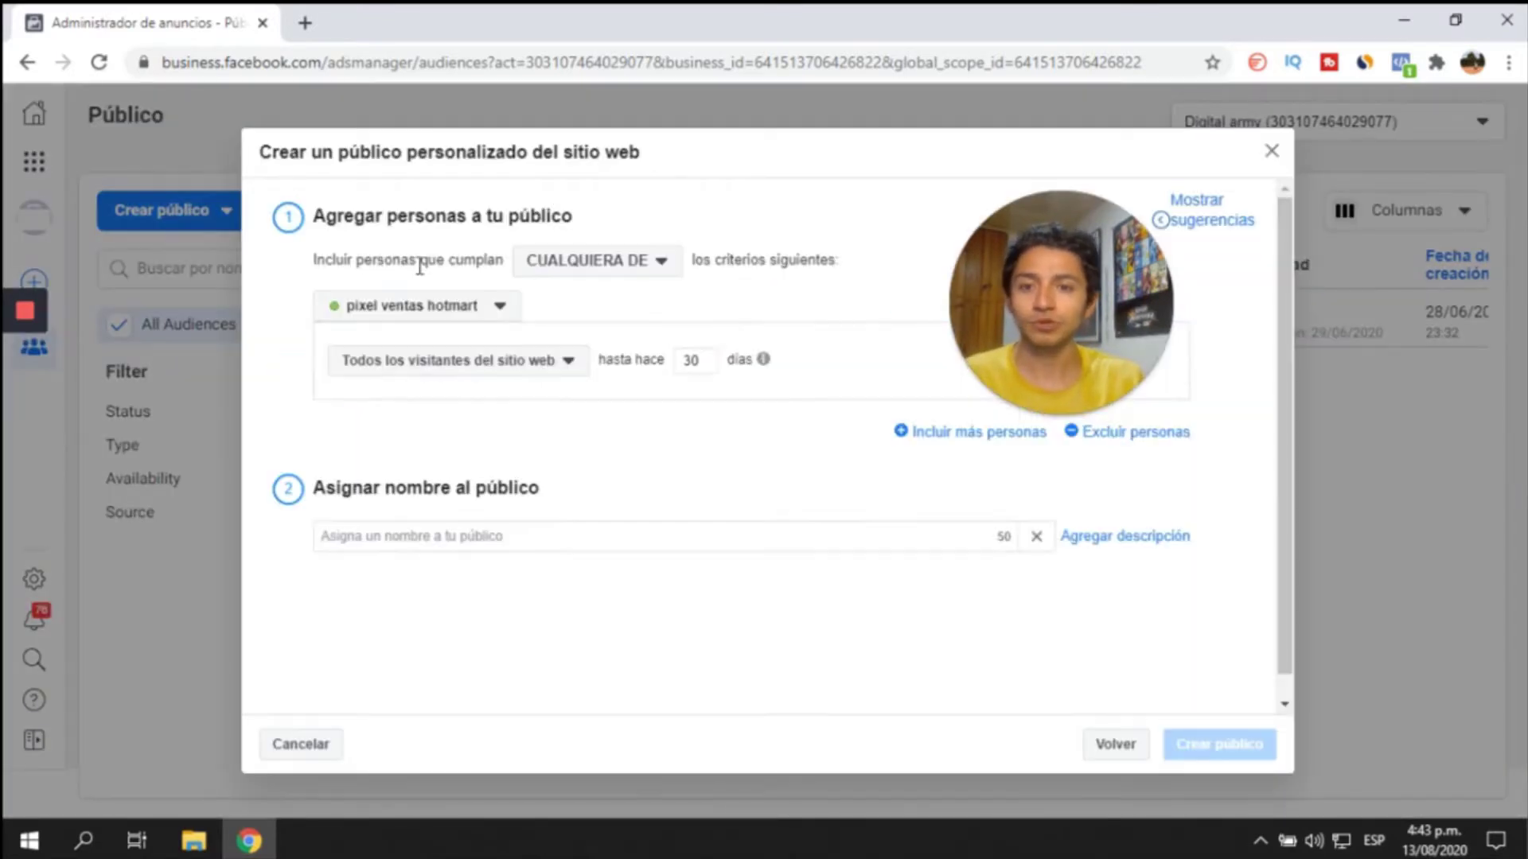
pyautogui.moveTo(1034, 318); pyautogui.dragTo(1171, 202)
pyautogui.click(464, 311)
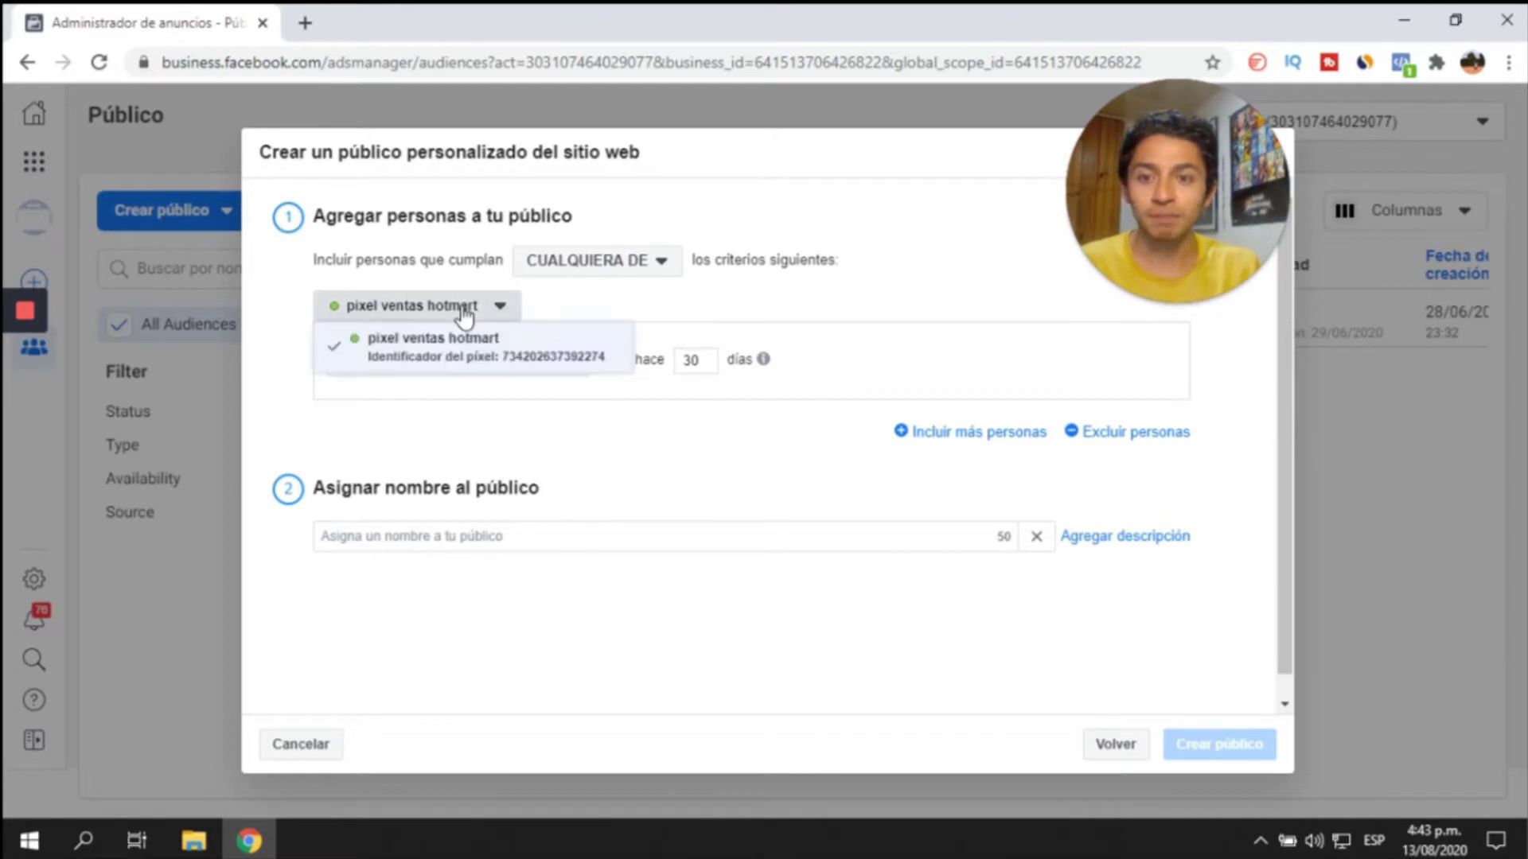
pyautogui.click(502, 360)
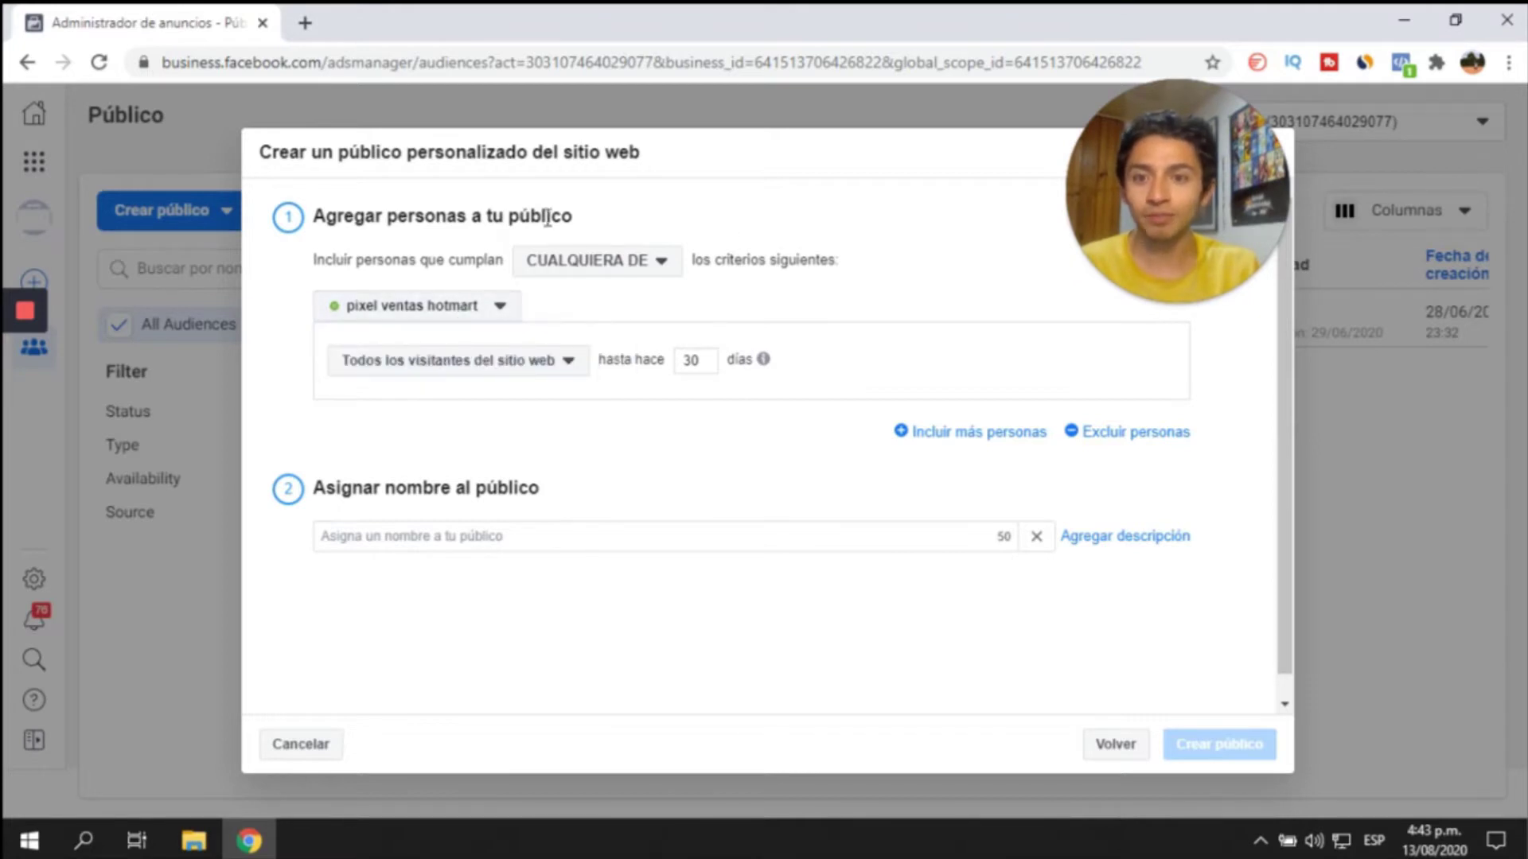
pyautogui.click(662, 261)
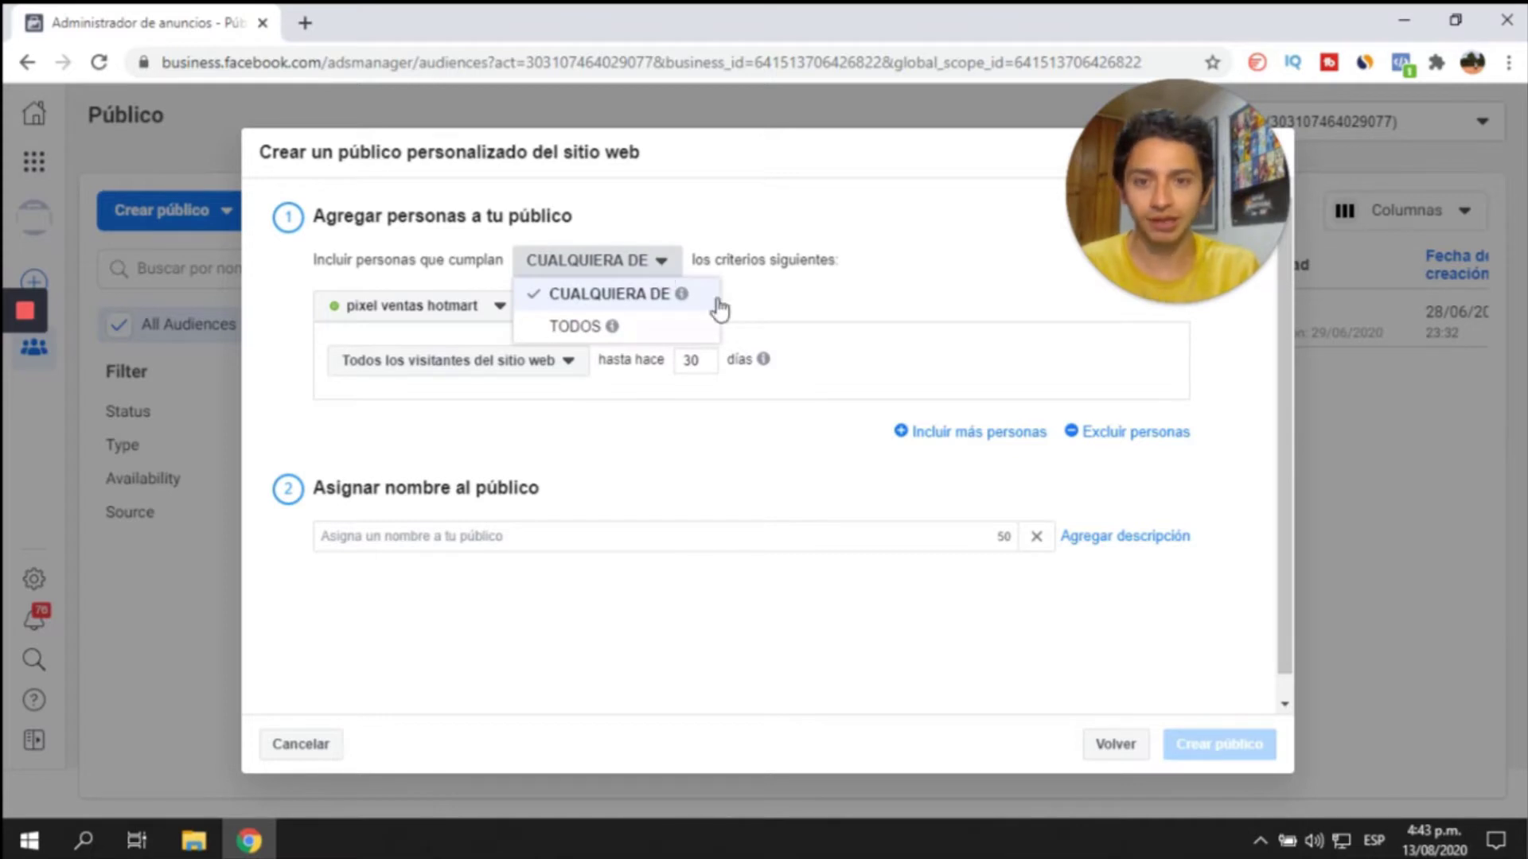
pyautogui.click(856, 293)
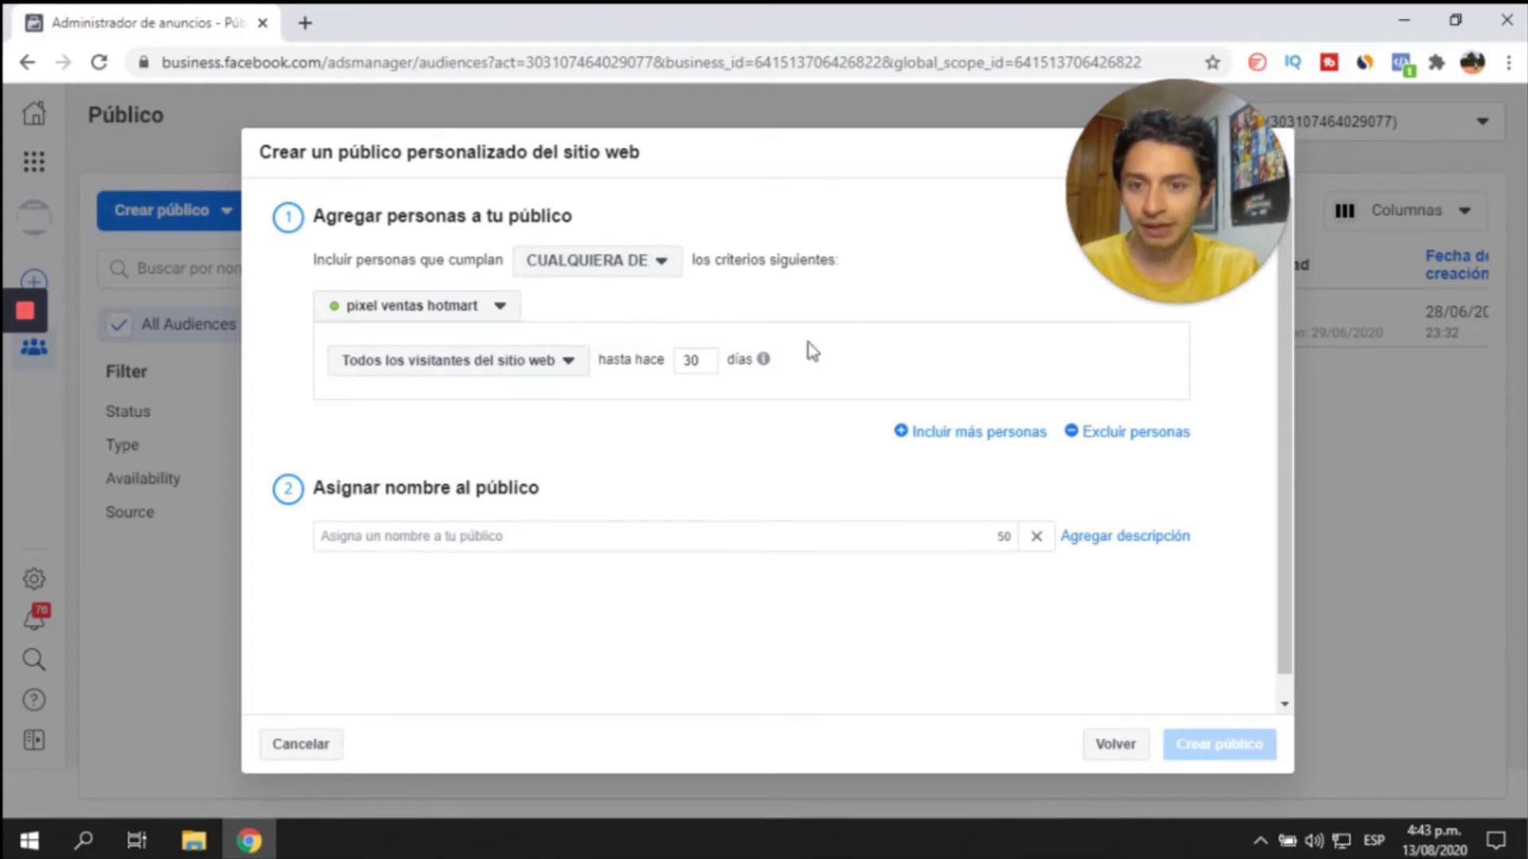
pyautogui.click(499, 367)
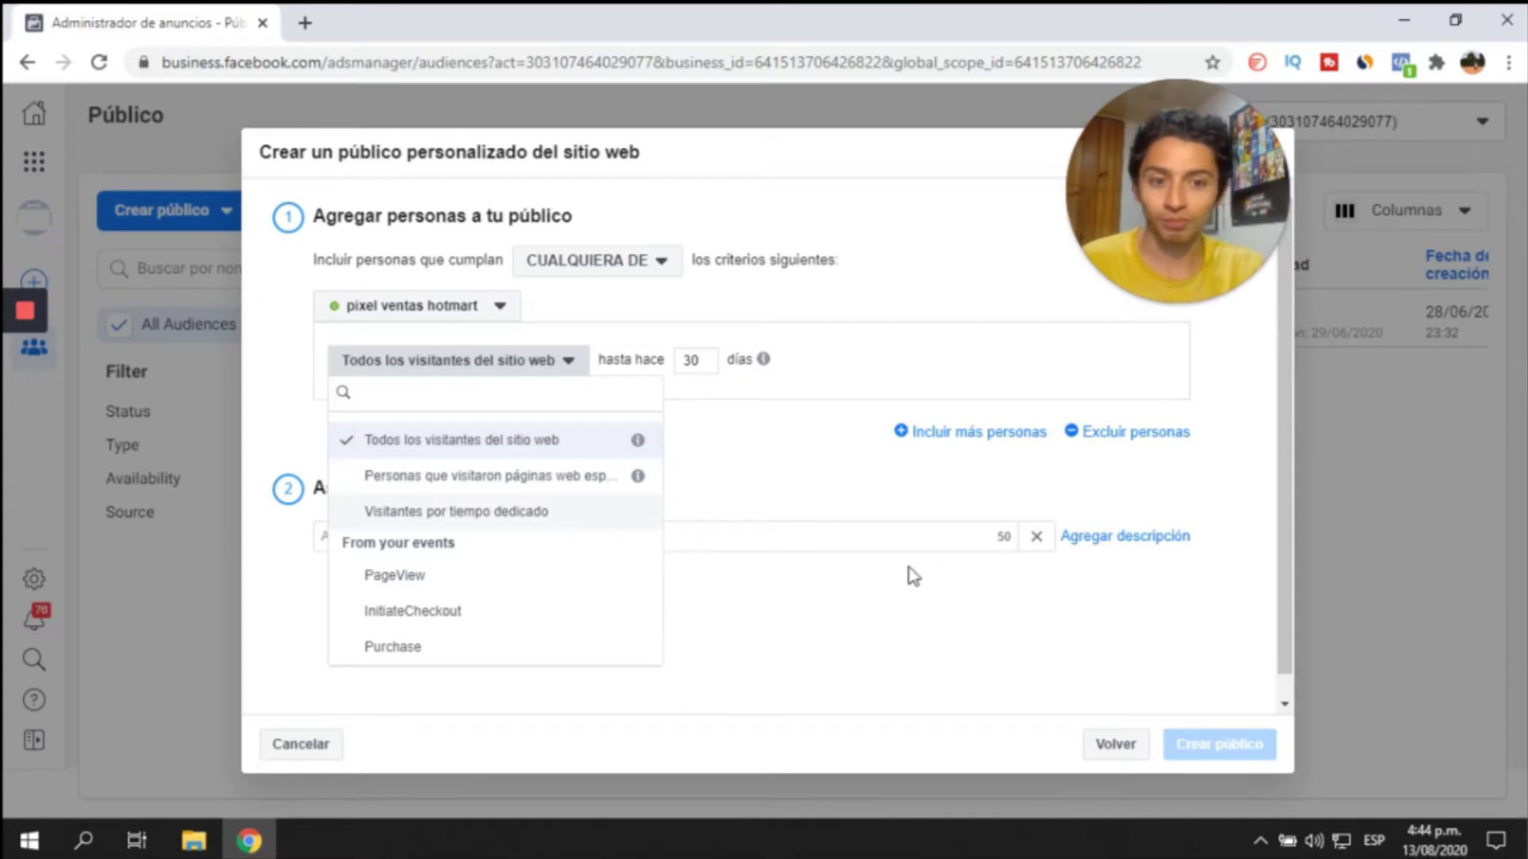
pyautogui.click(879, 626)
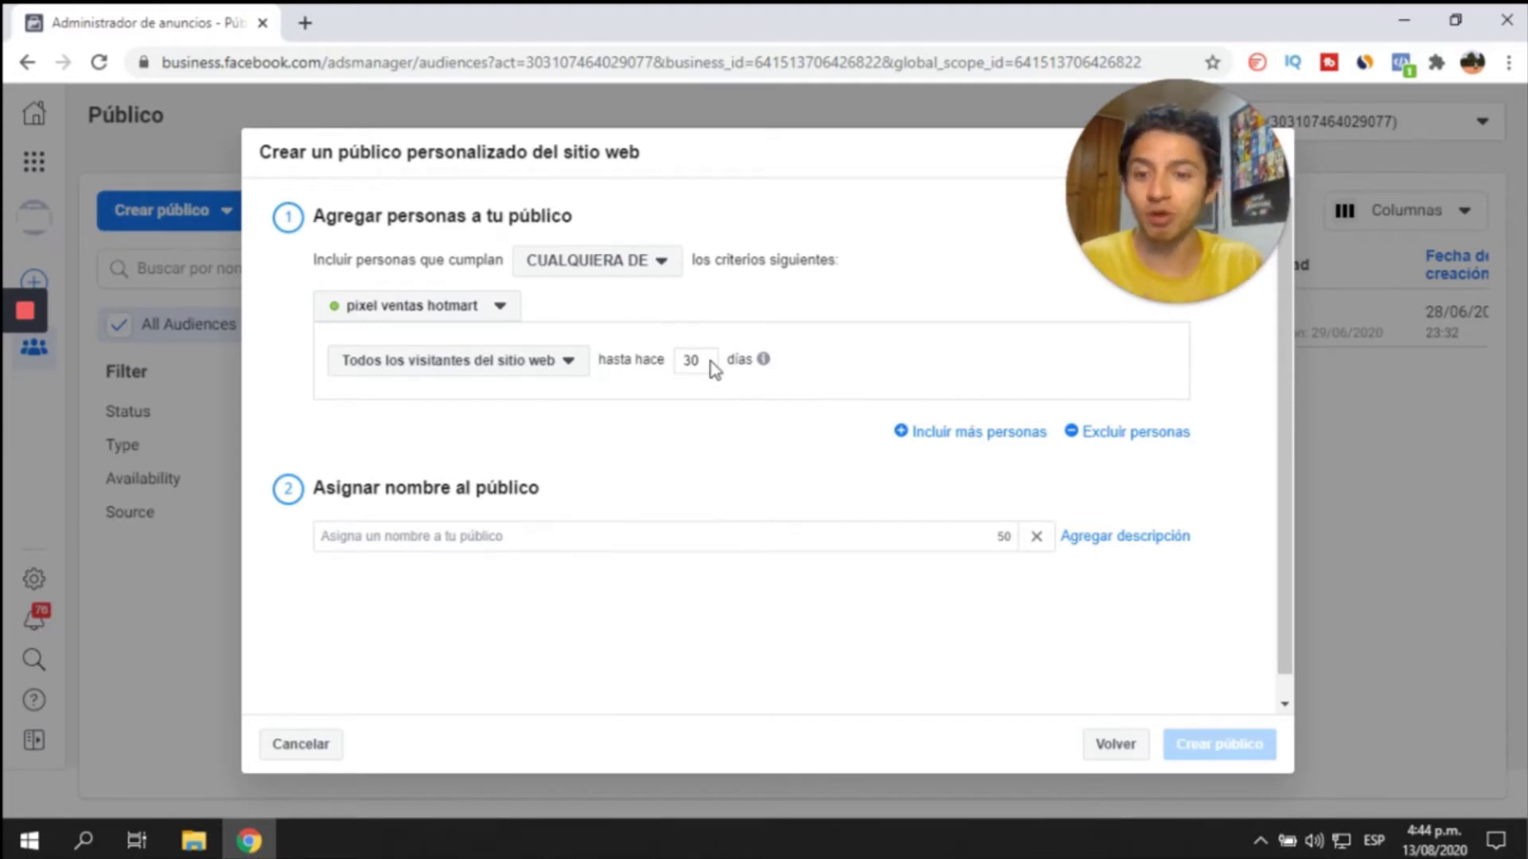
pyautogui.click(1117, 744)
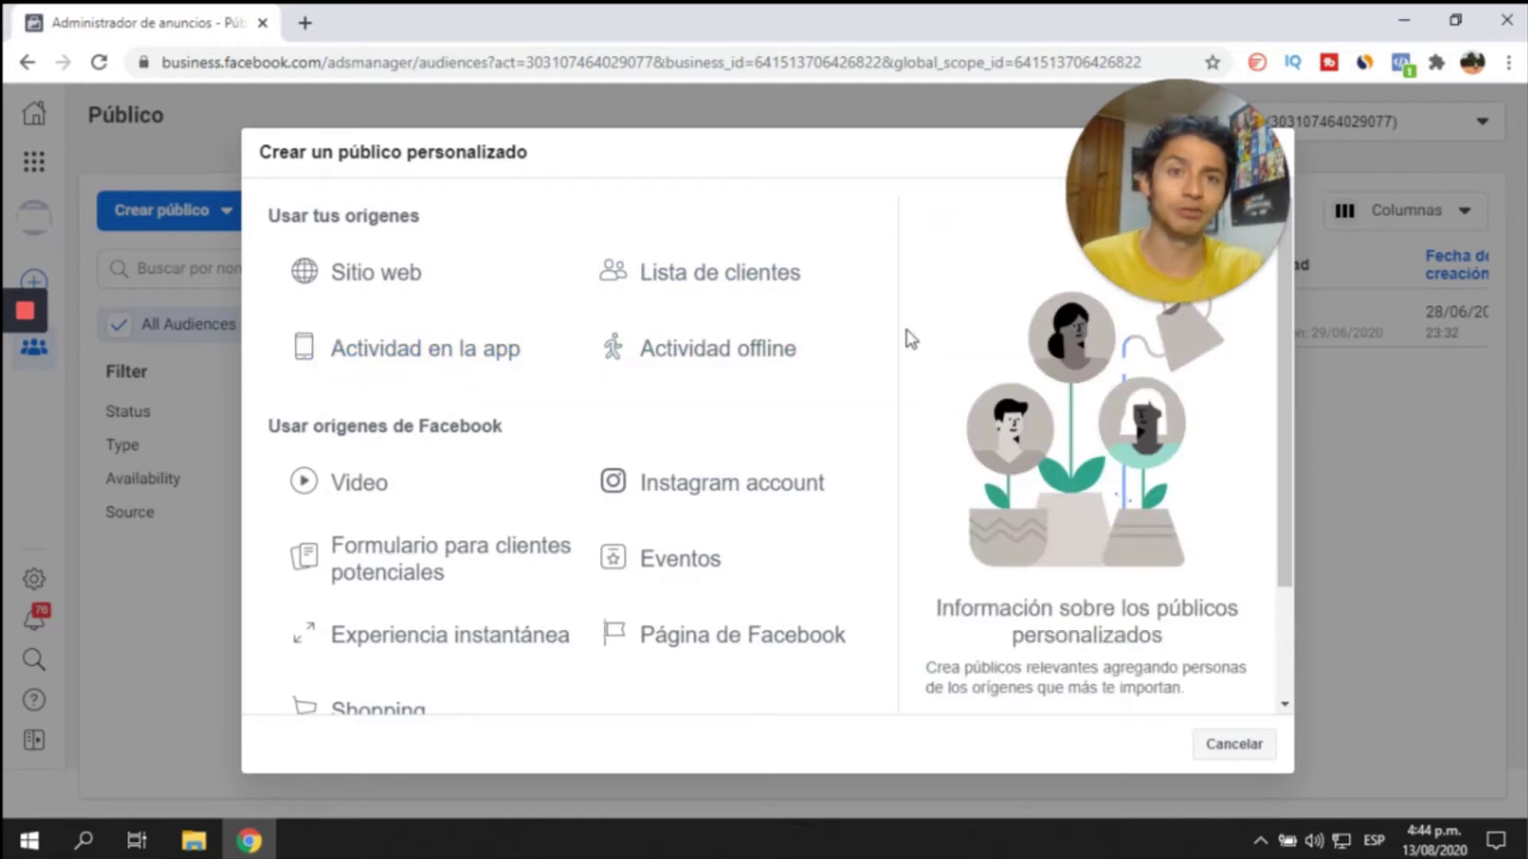
# - Choose Video as the audience source and set the interaction to people who watched at least 10 seconds of the video
pyautogui.scroll(-2, 743, 433)
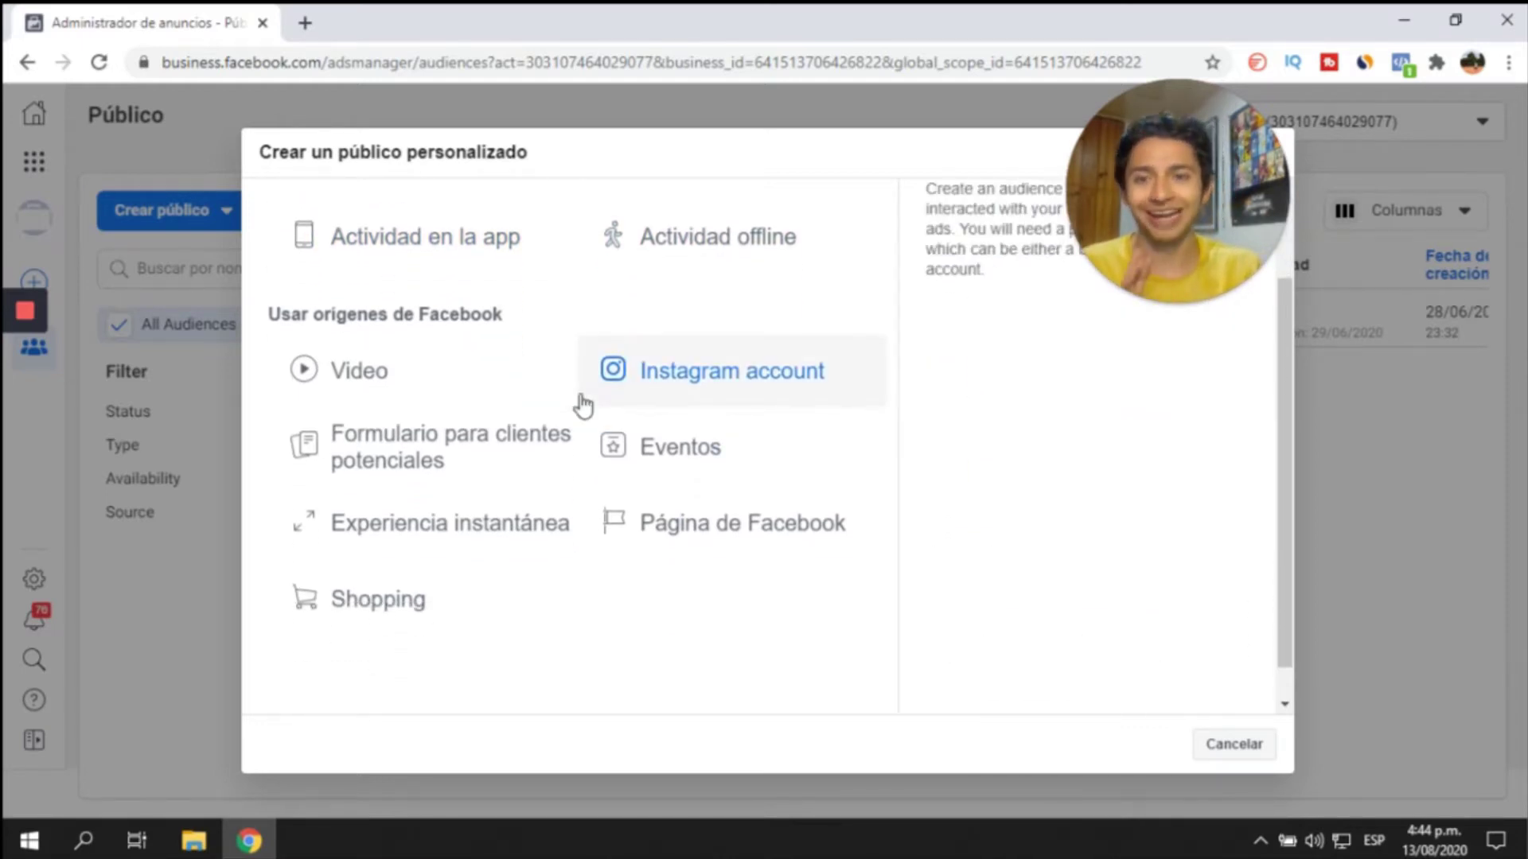
pyautogui.scroll(2, 427, 299)
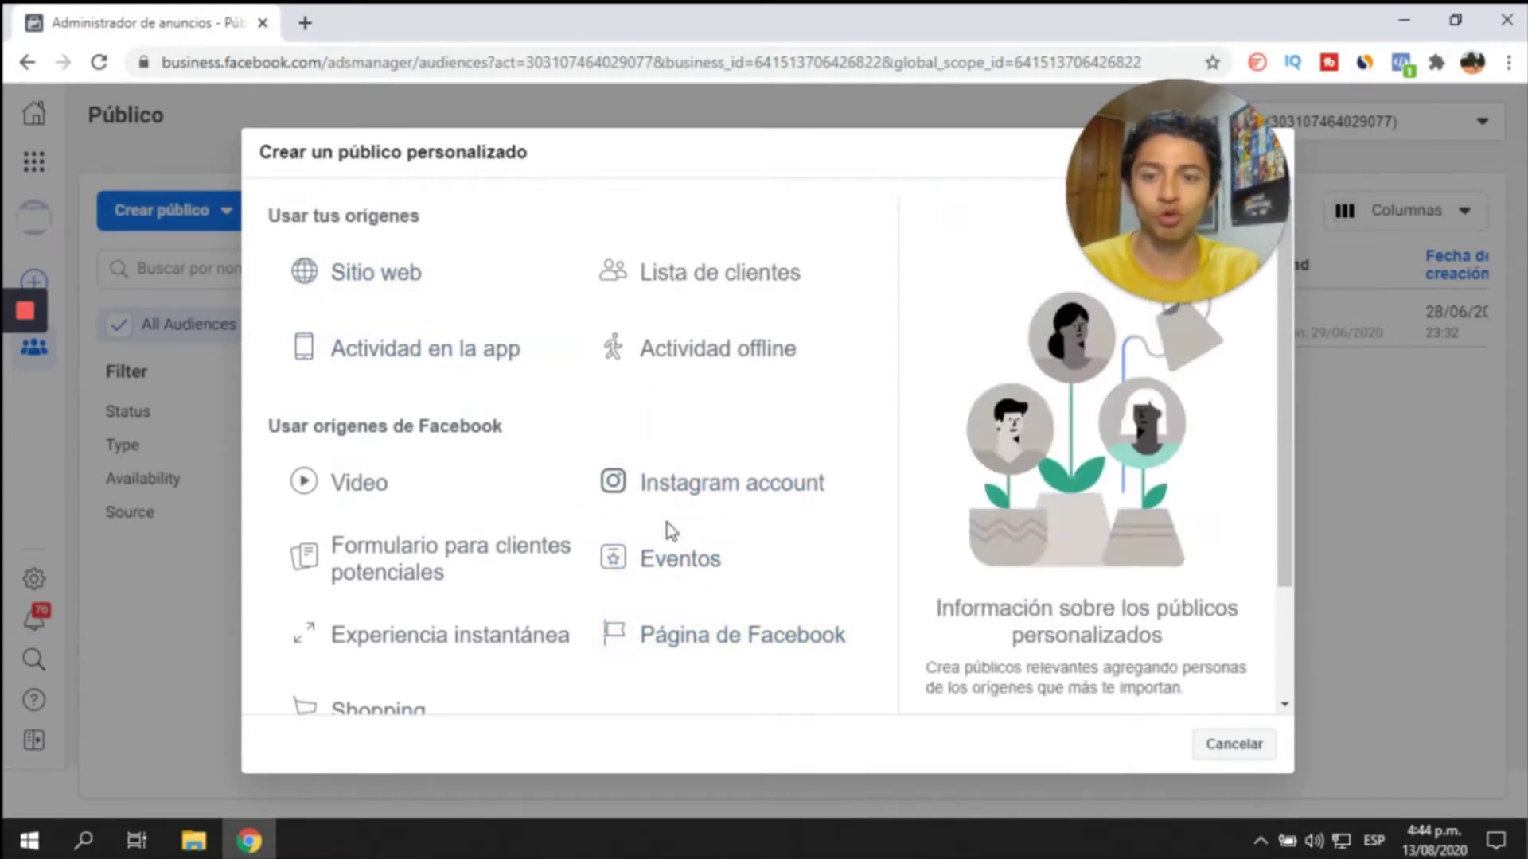
pyautogui.scroll(-2, 667, 543)
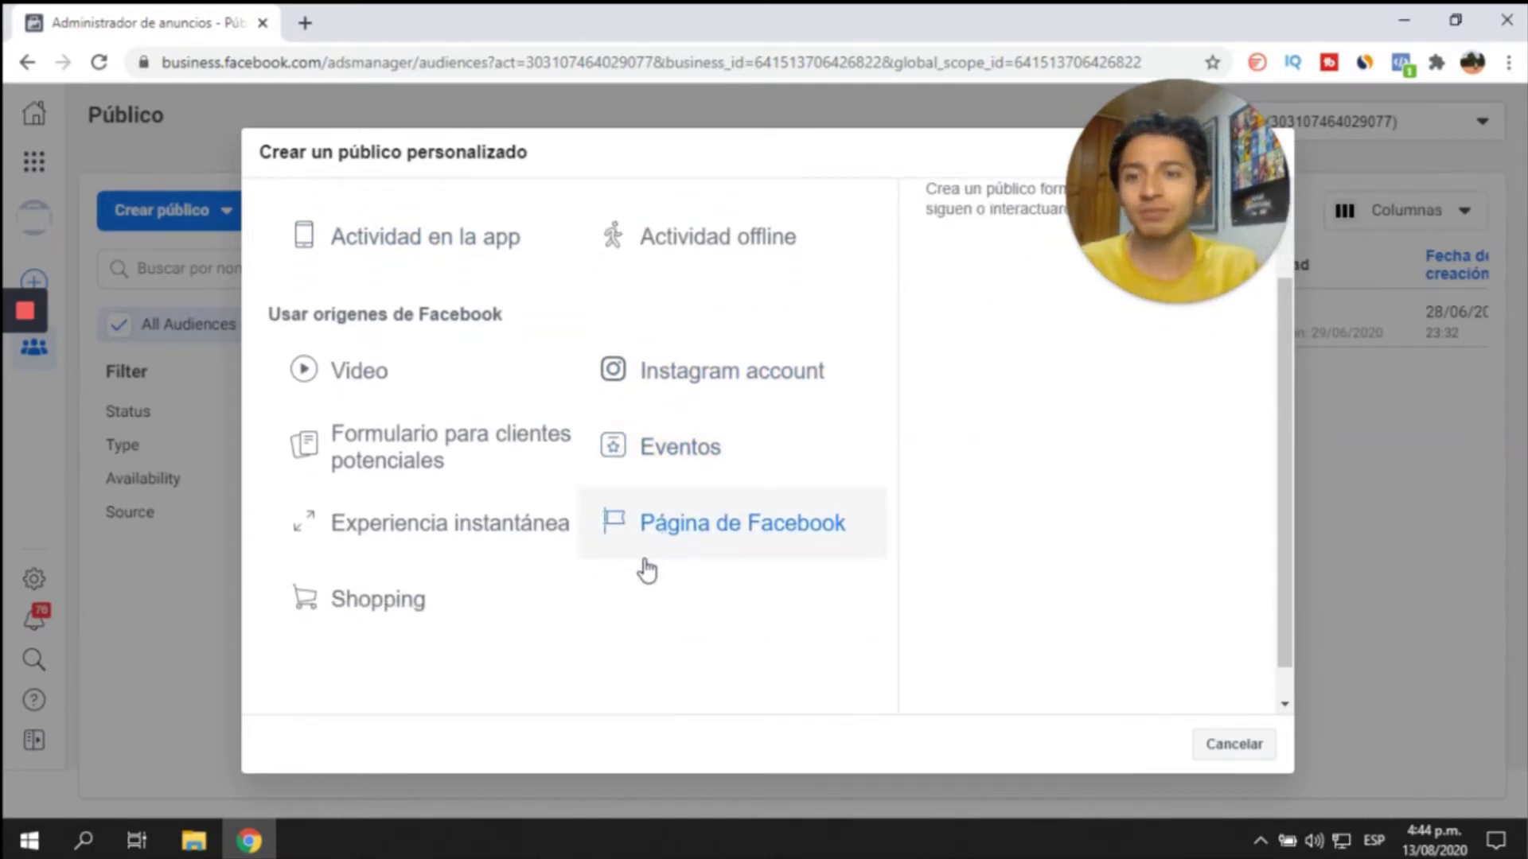
pyautogui.click(358, 382)
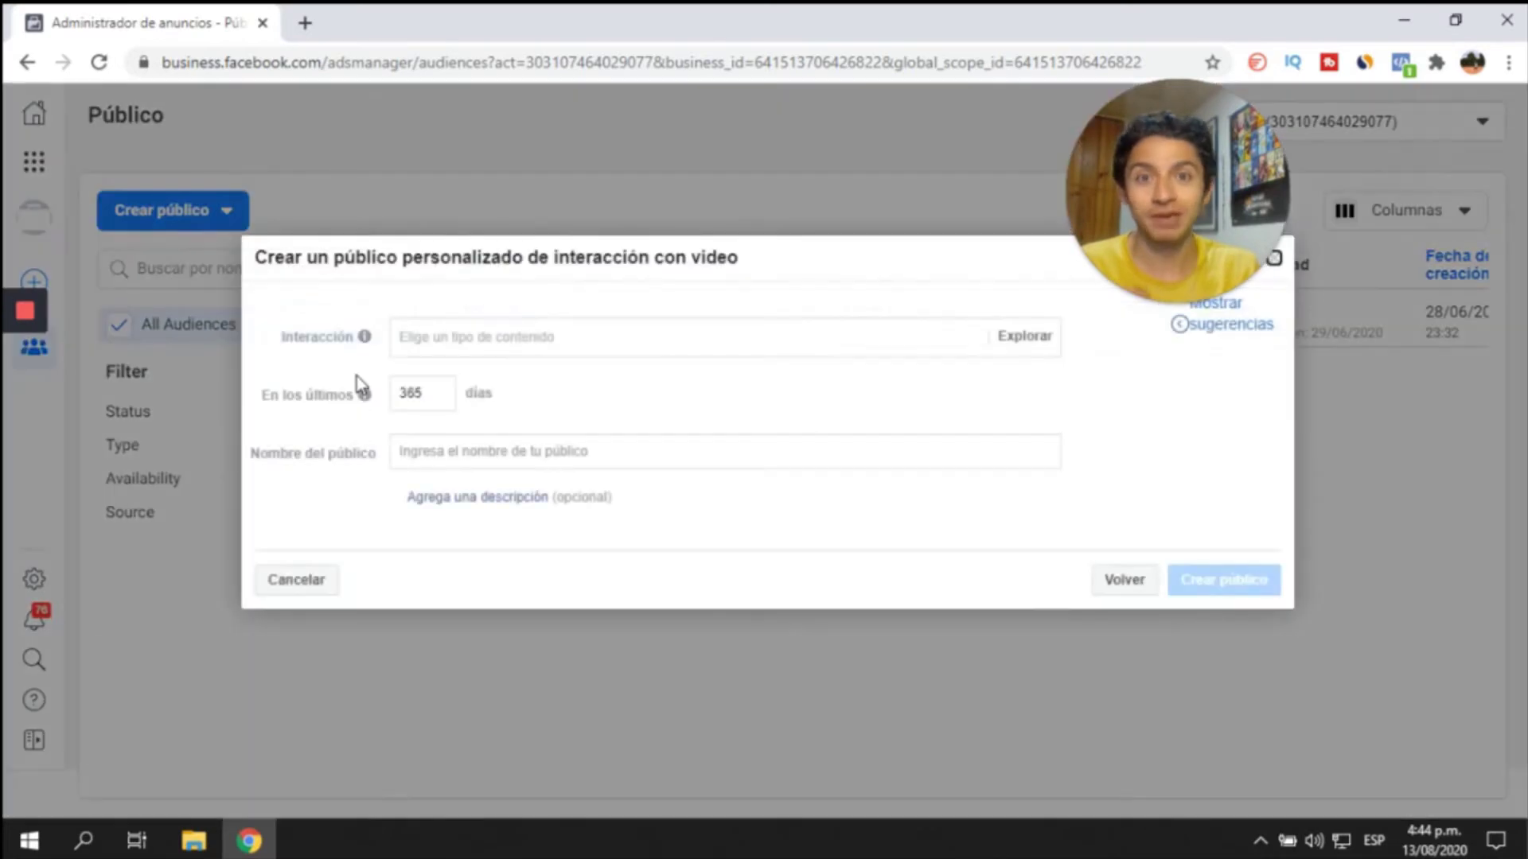
pyautogui.click(622, 337)
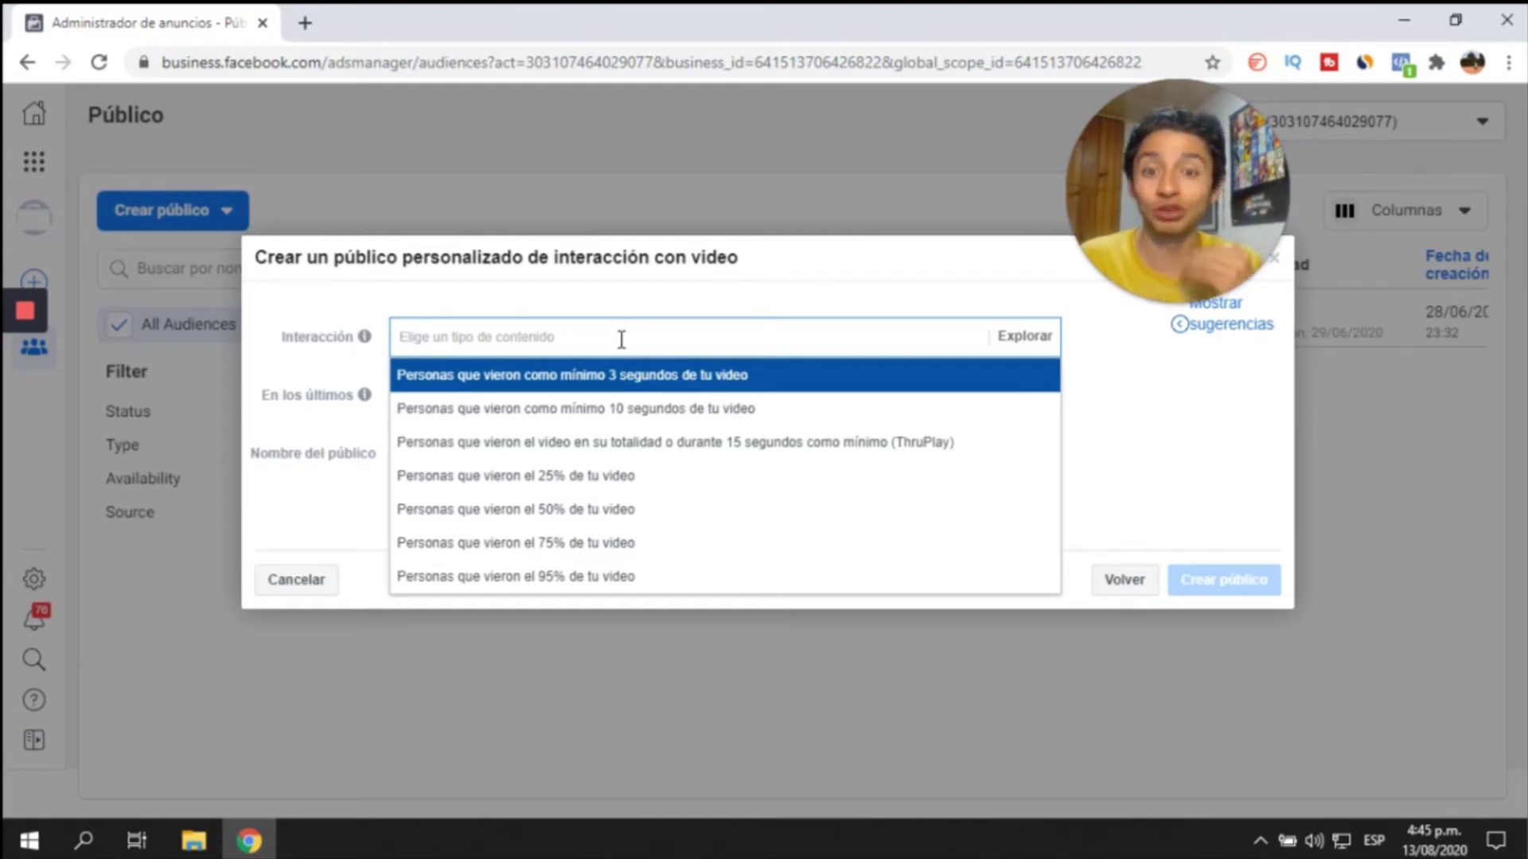
pyautogui.click(609, 409)
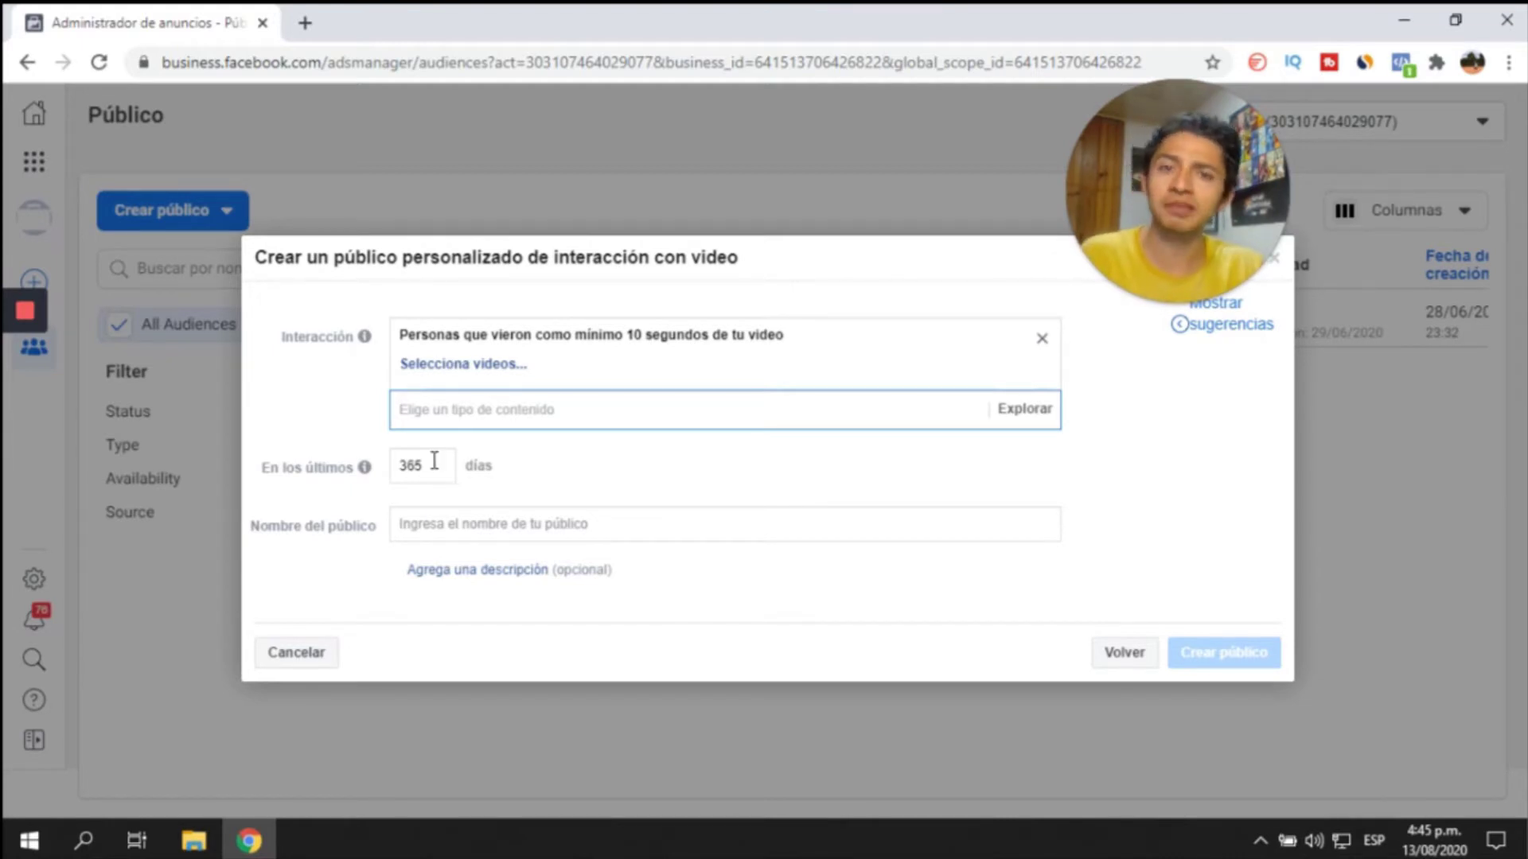
# - Open the video selection for the interaction and list the videos of the Digital Army Facebook page
pyautogui.click(470, 369)
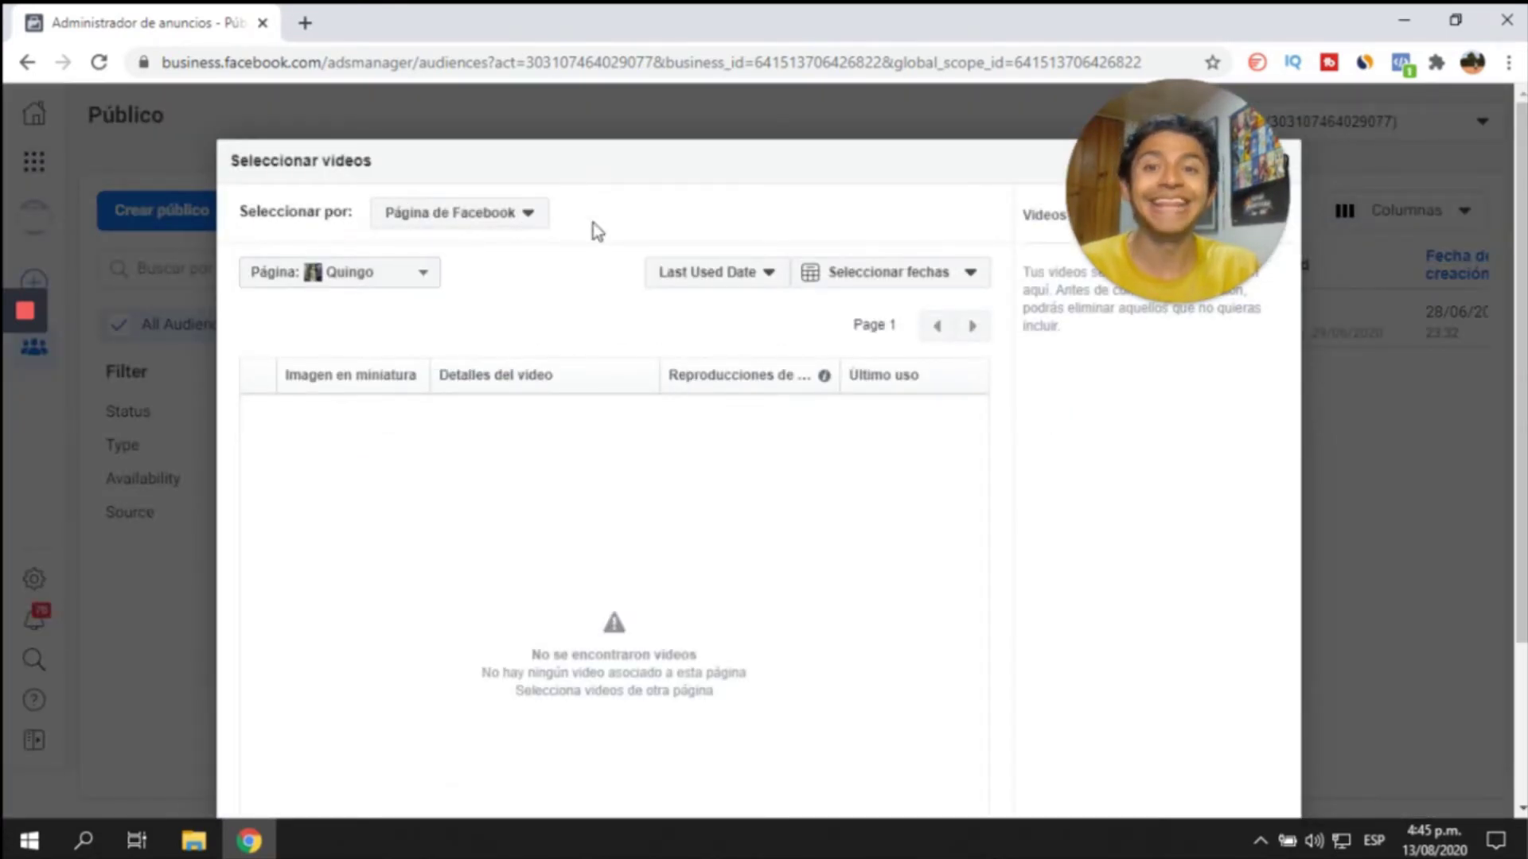
pyautogui.click(396, 273)
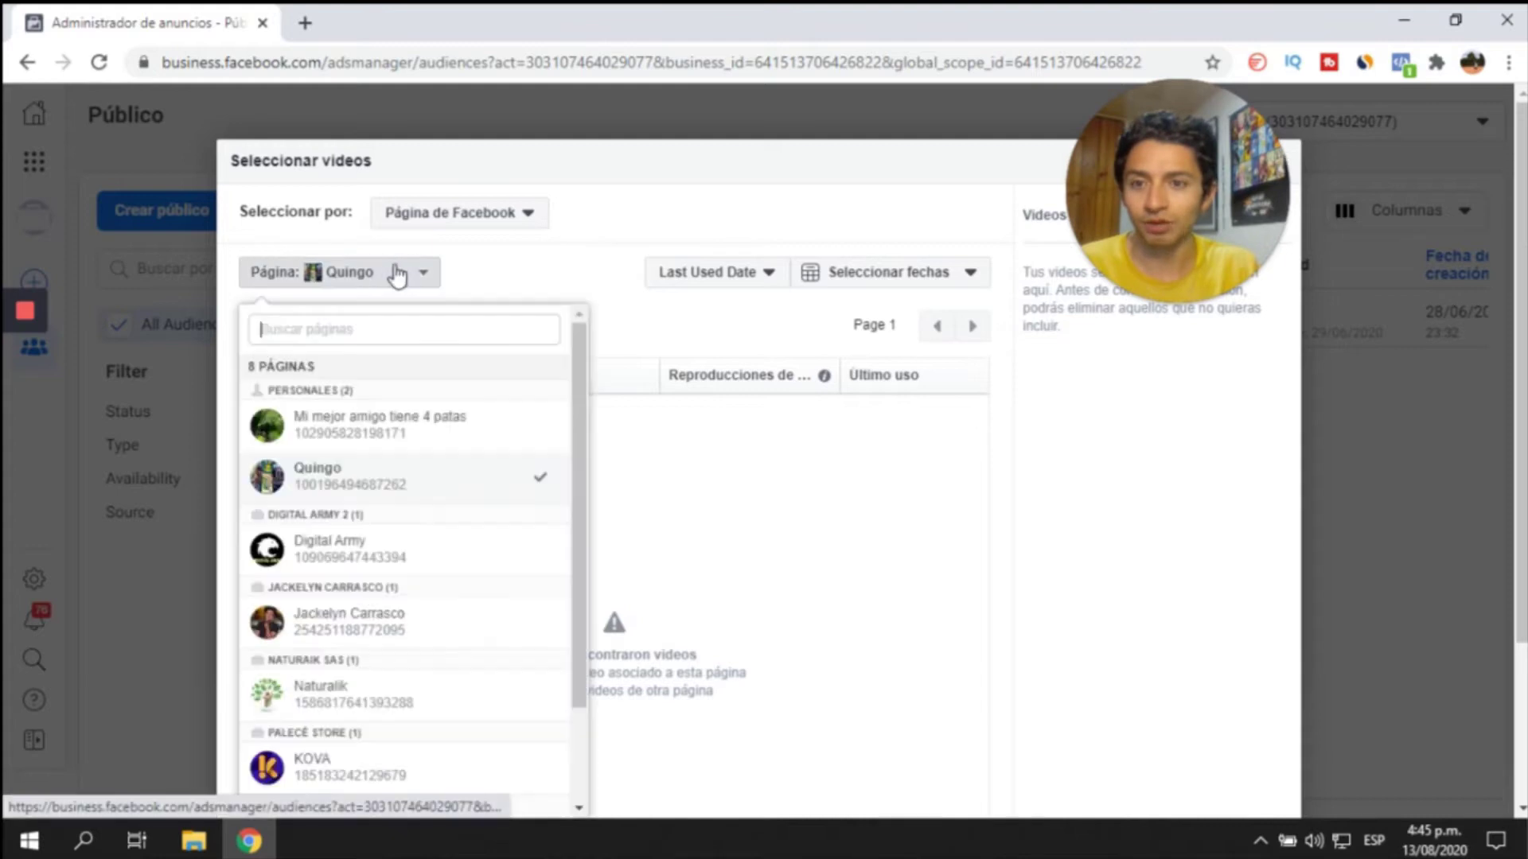
pyautogui.click(334, 553)
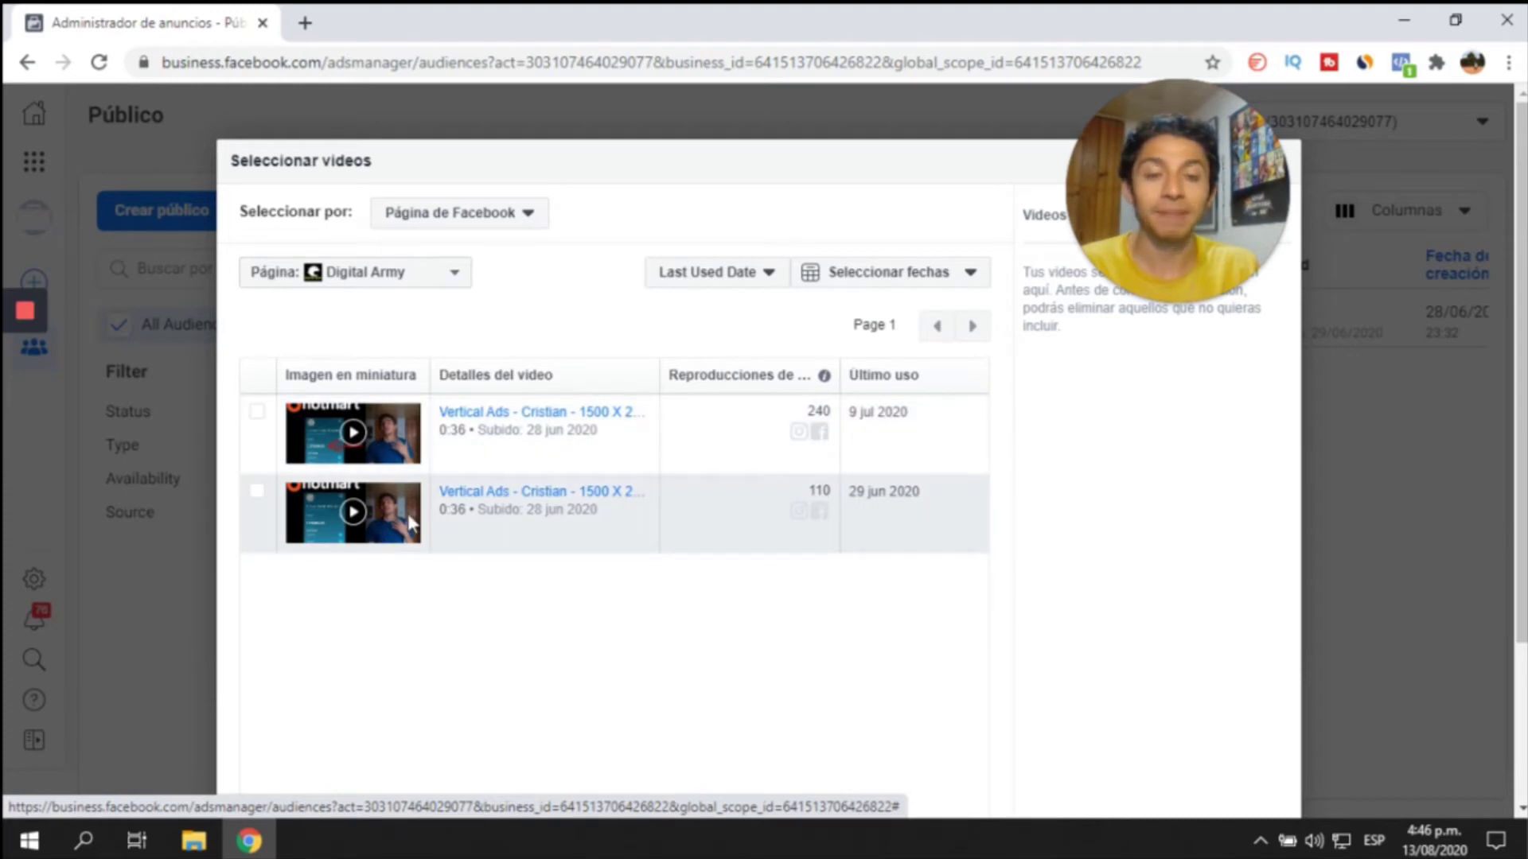
# - Set the video selection source to Perfil de empresa de Instagram
pyautogui.click(427, 280)
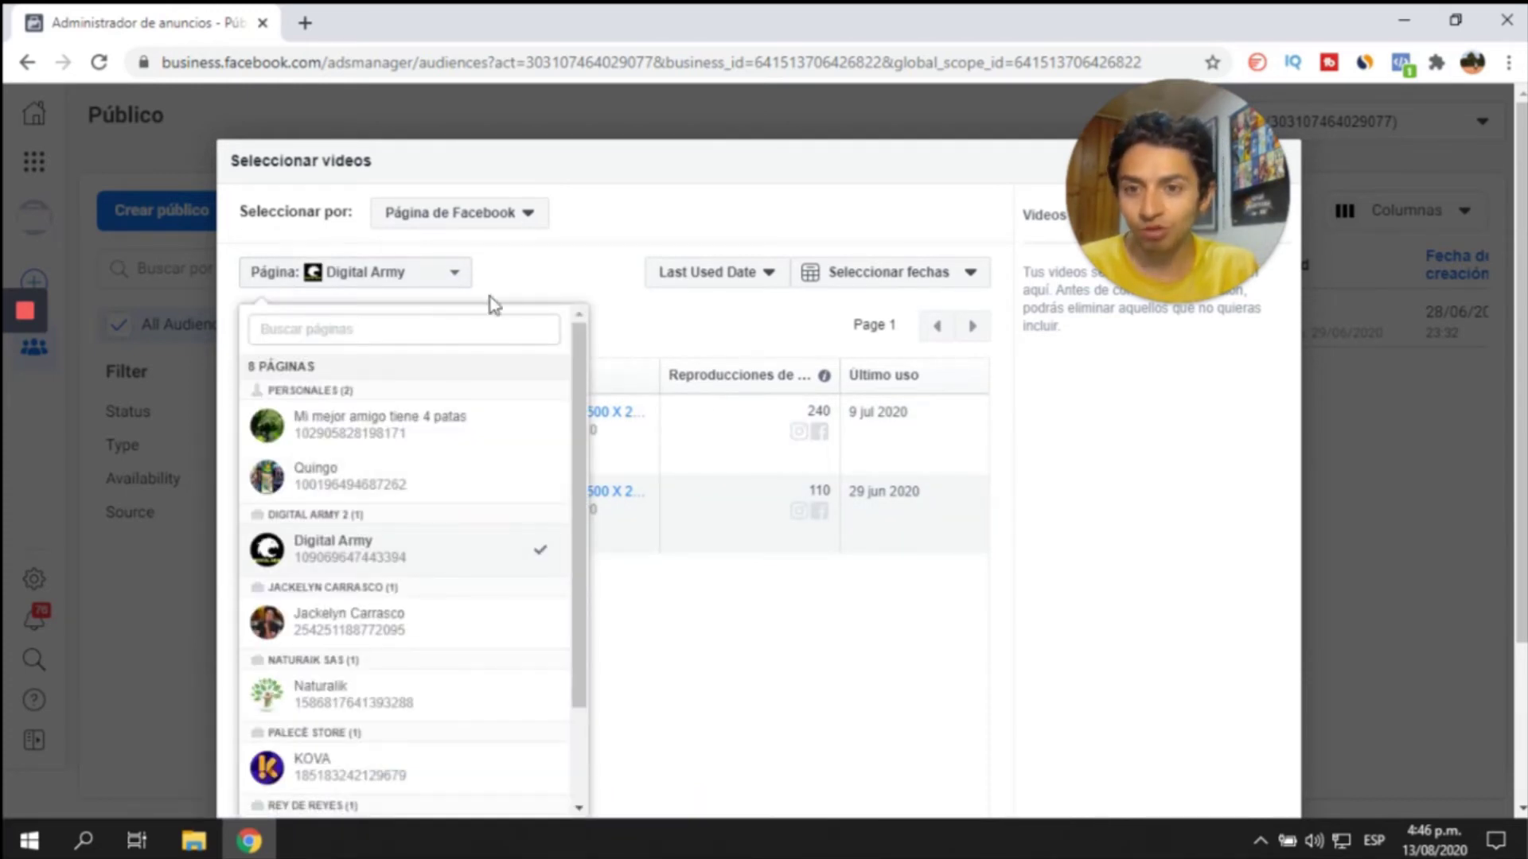
pyautogui.click(603, 252)
pyautogui.click(523, 213)
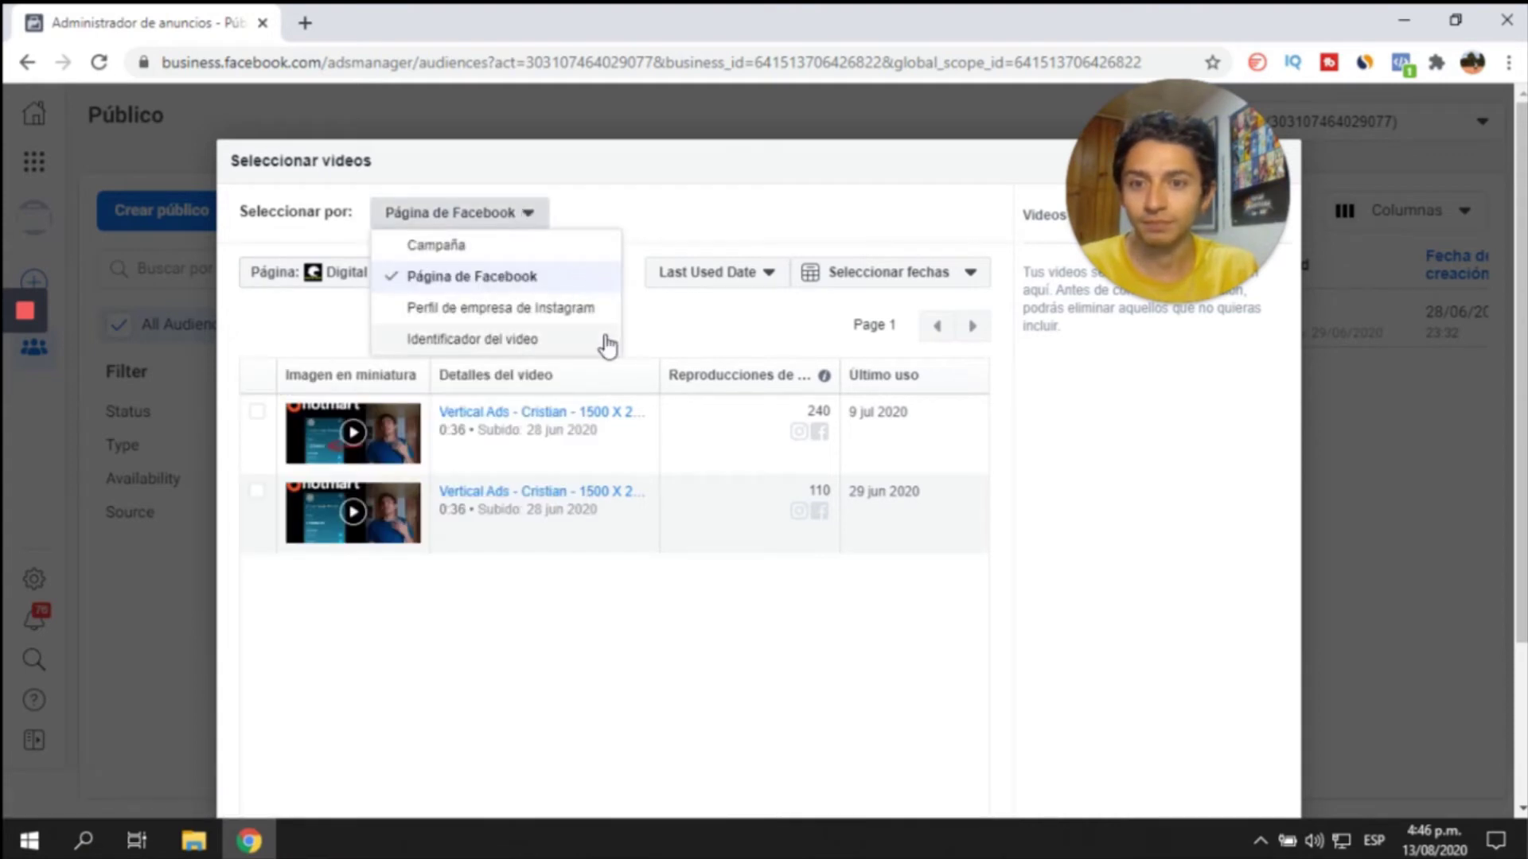
pyautogui.click(523, 307)
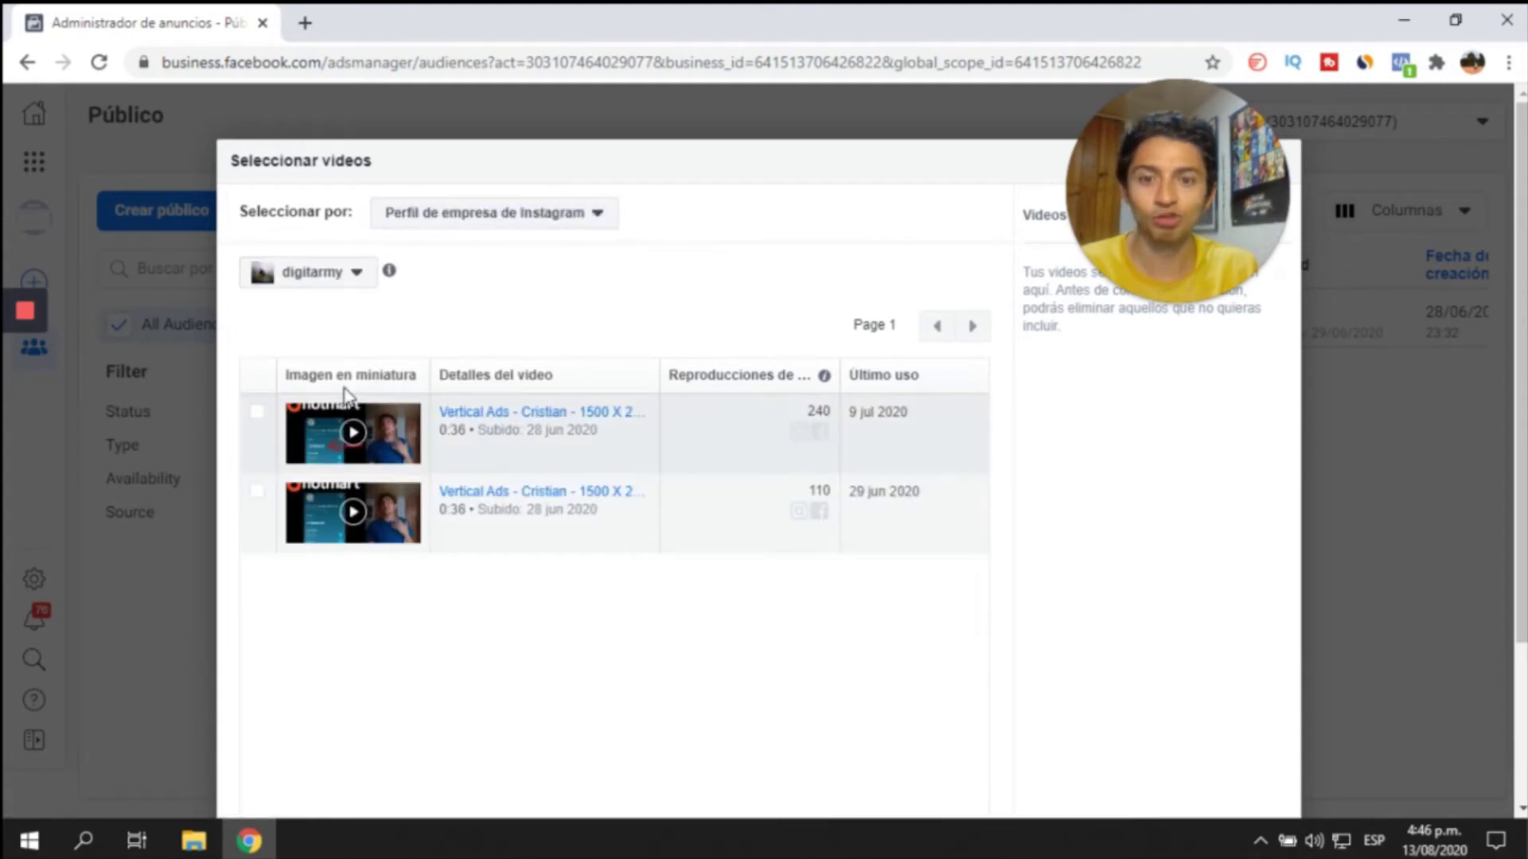
# - Switch the video selection to a different Instagram business profile to check its videos
pyautogui.click(300, 291)
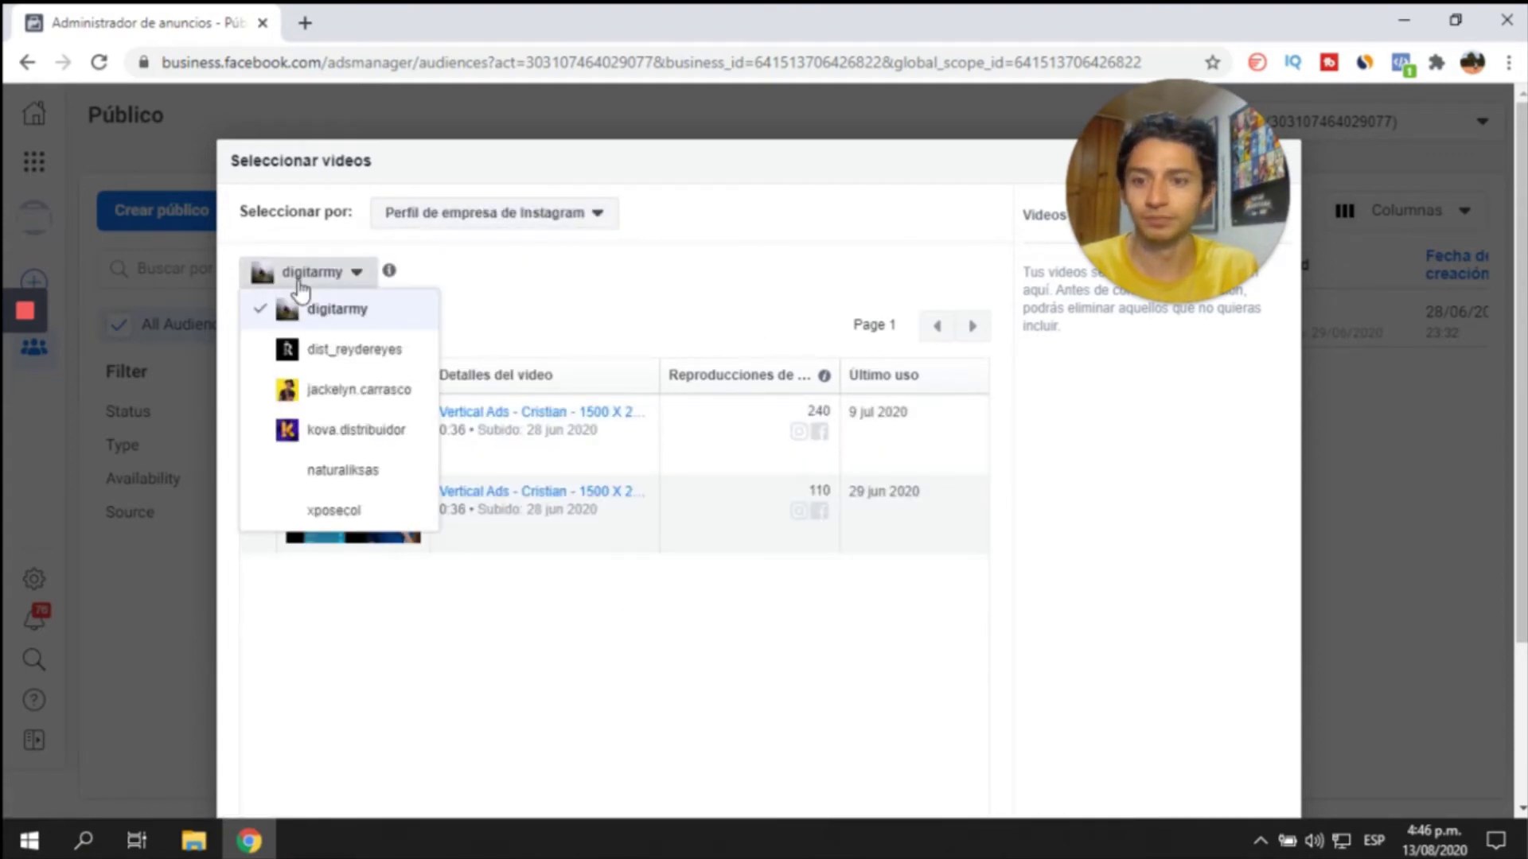
pyautogui.click(386, 402)
# - Review the videos of the Facebook page named after a person, and return to the audience source selection without confirming
pyautogui.click(443, 221)
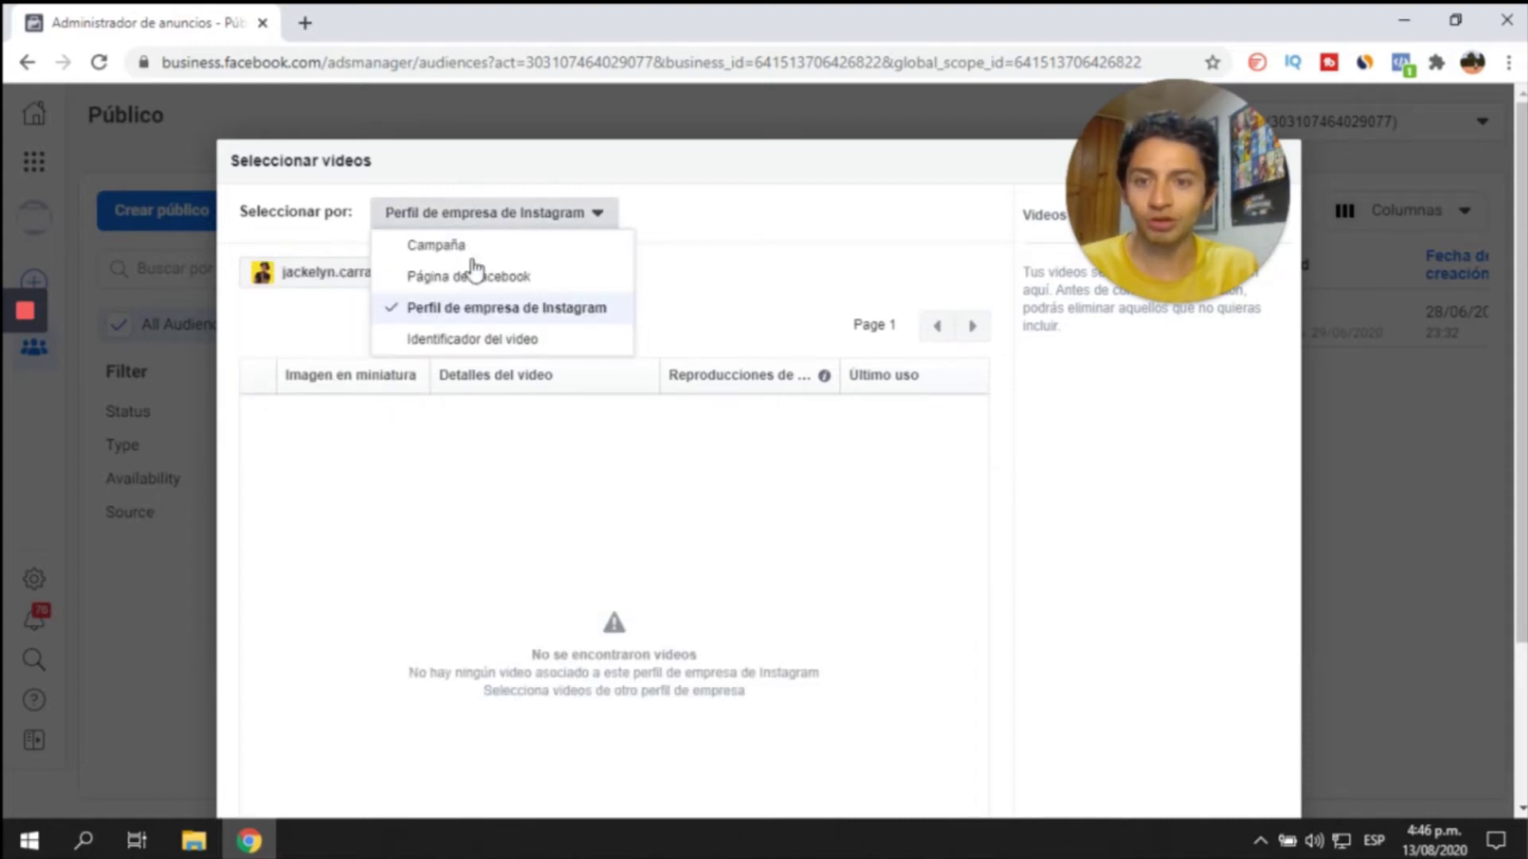
pyautogui.click(486, 279)
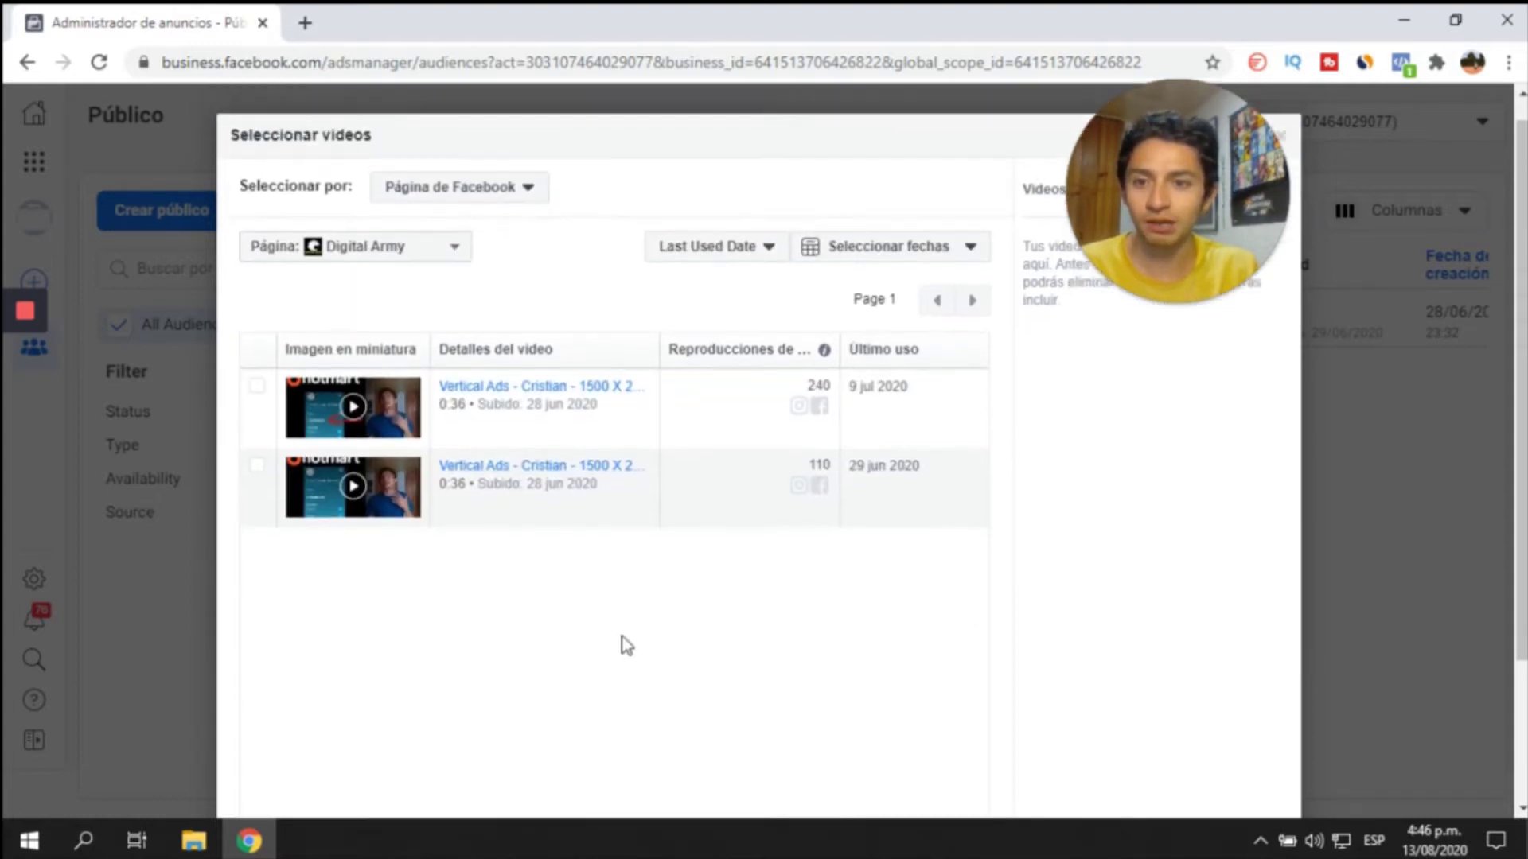
pyautogui.click(459, 279)
pyautogui.click(398, 624)
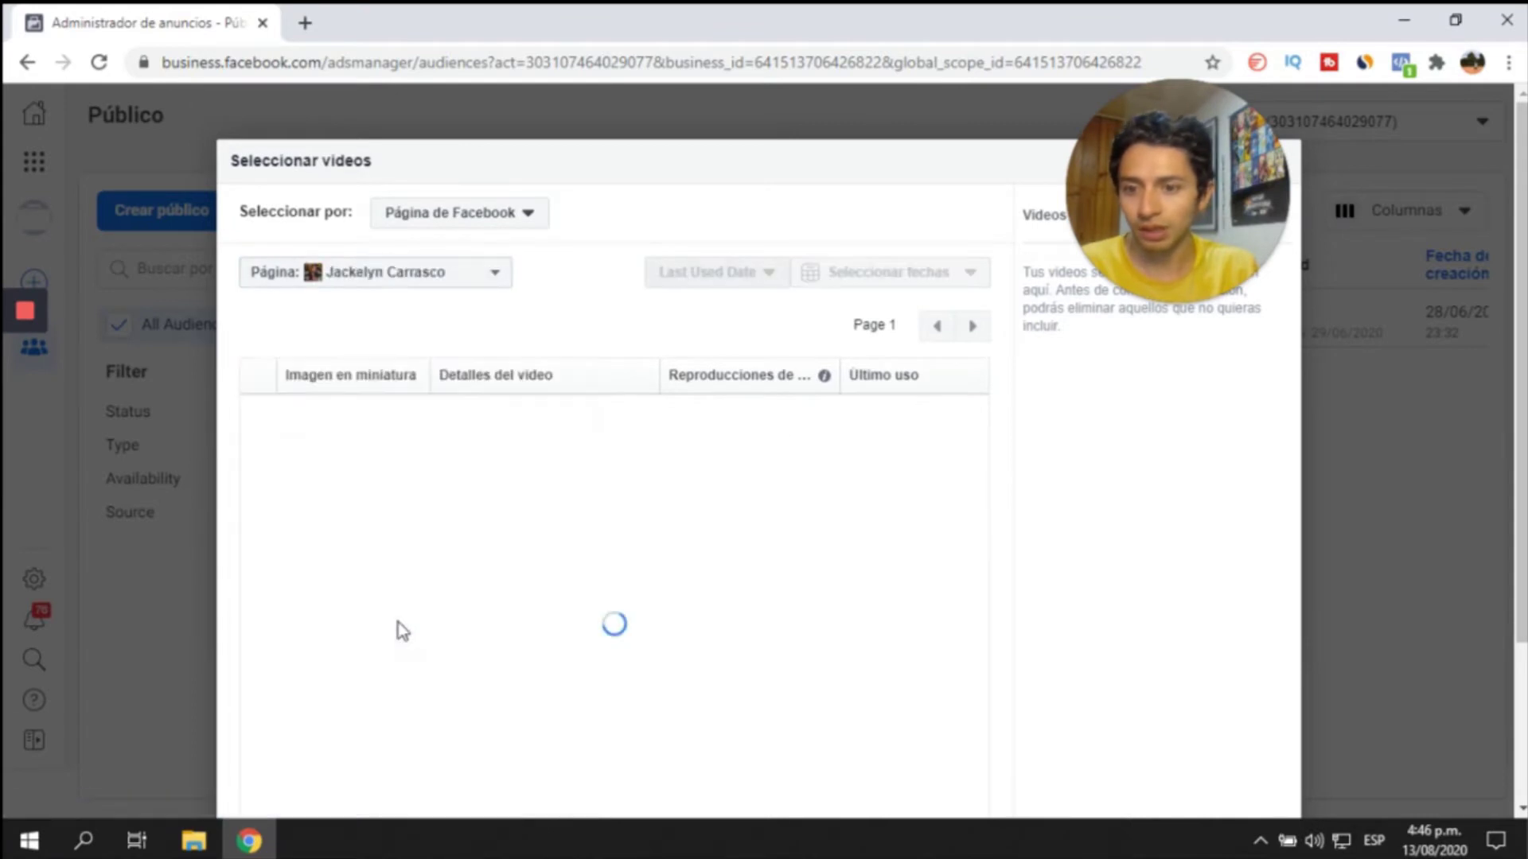
pyautogui.scroll(-3, 788, 502)
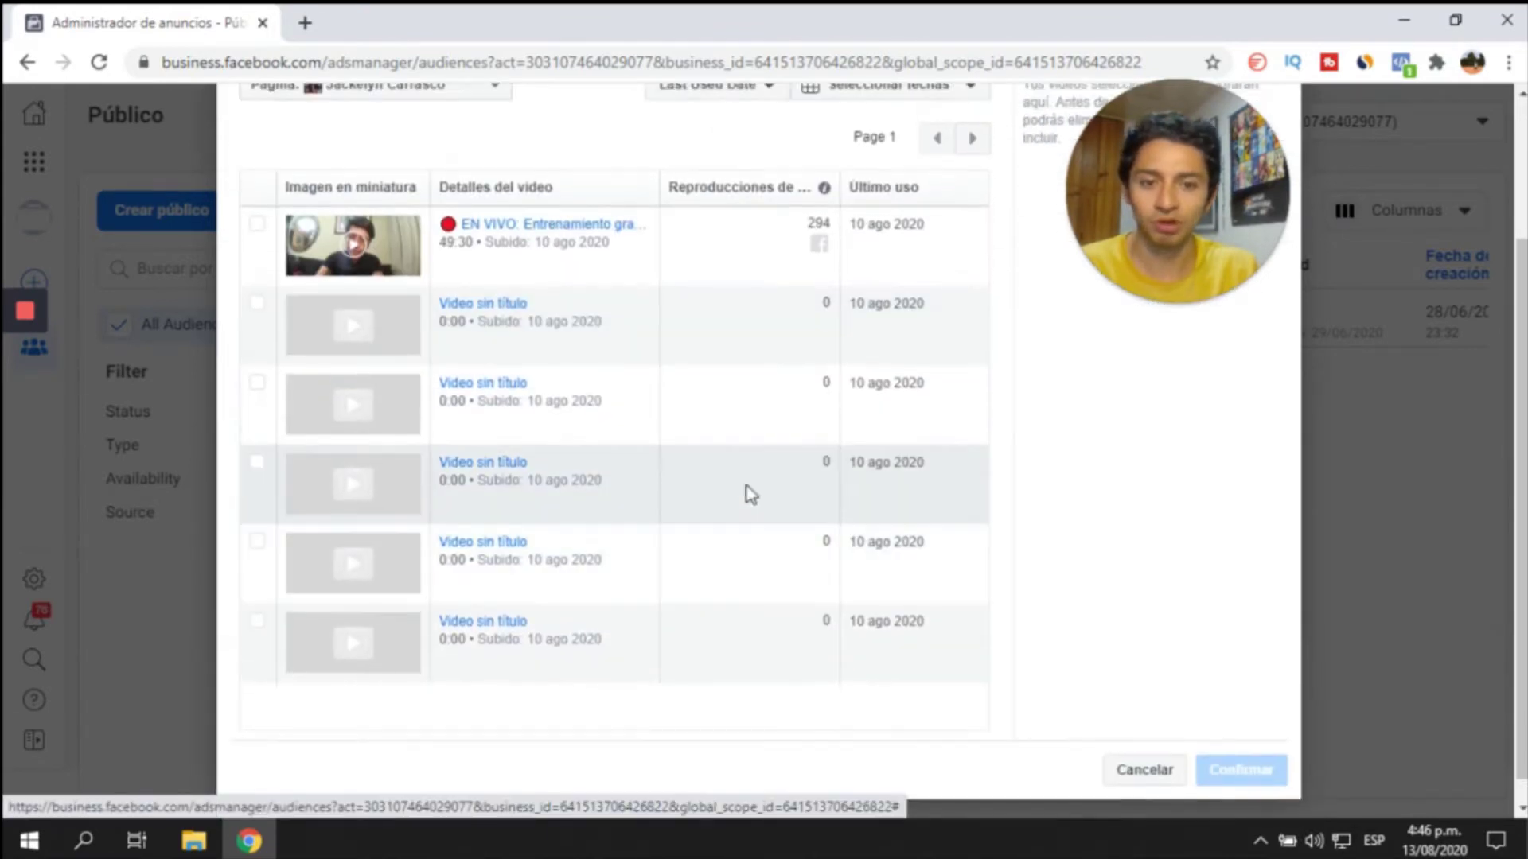
pyautogui.scroll(3, 746, 515)
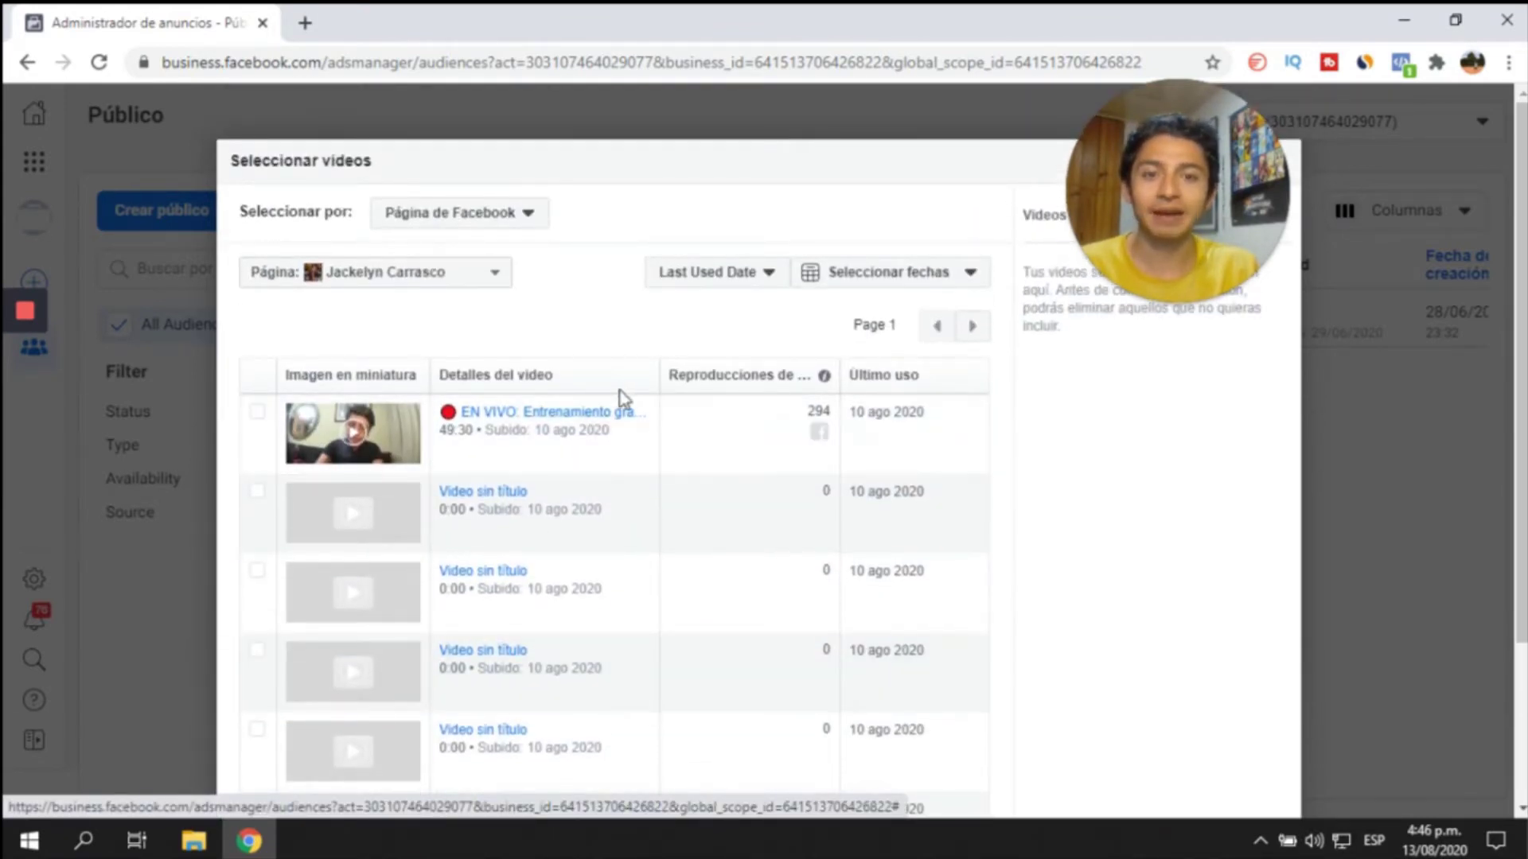
pyautogui.scroll(-3, 1005, 448)
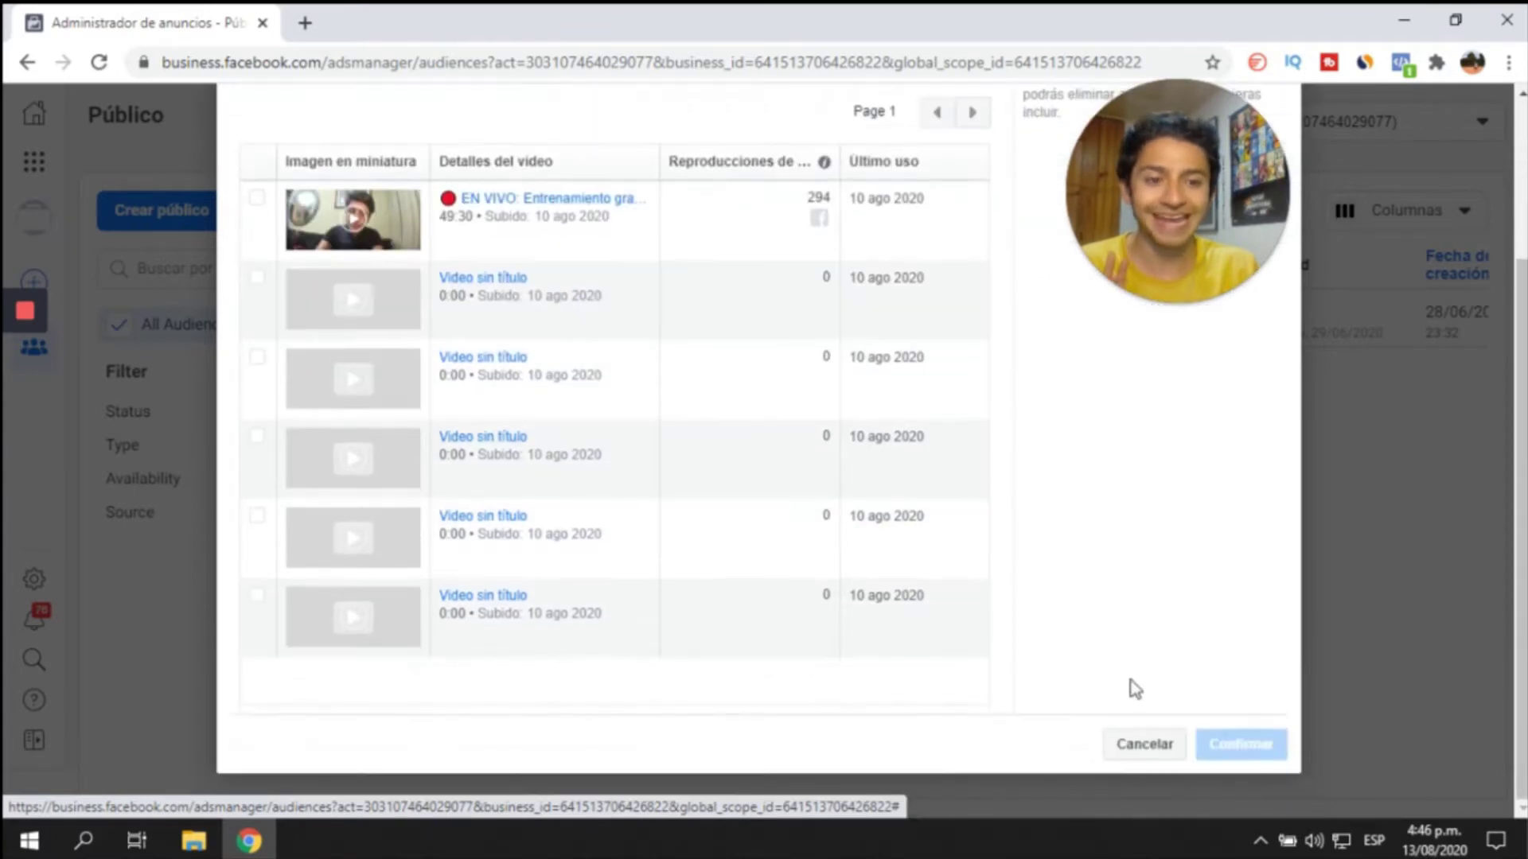
pyautogui.click(1143, 743)
pyautogui.click(1096, 619)
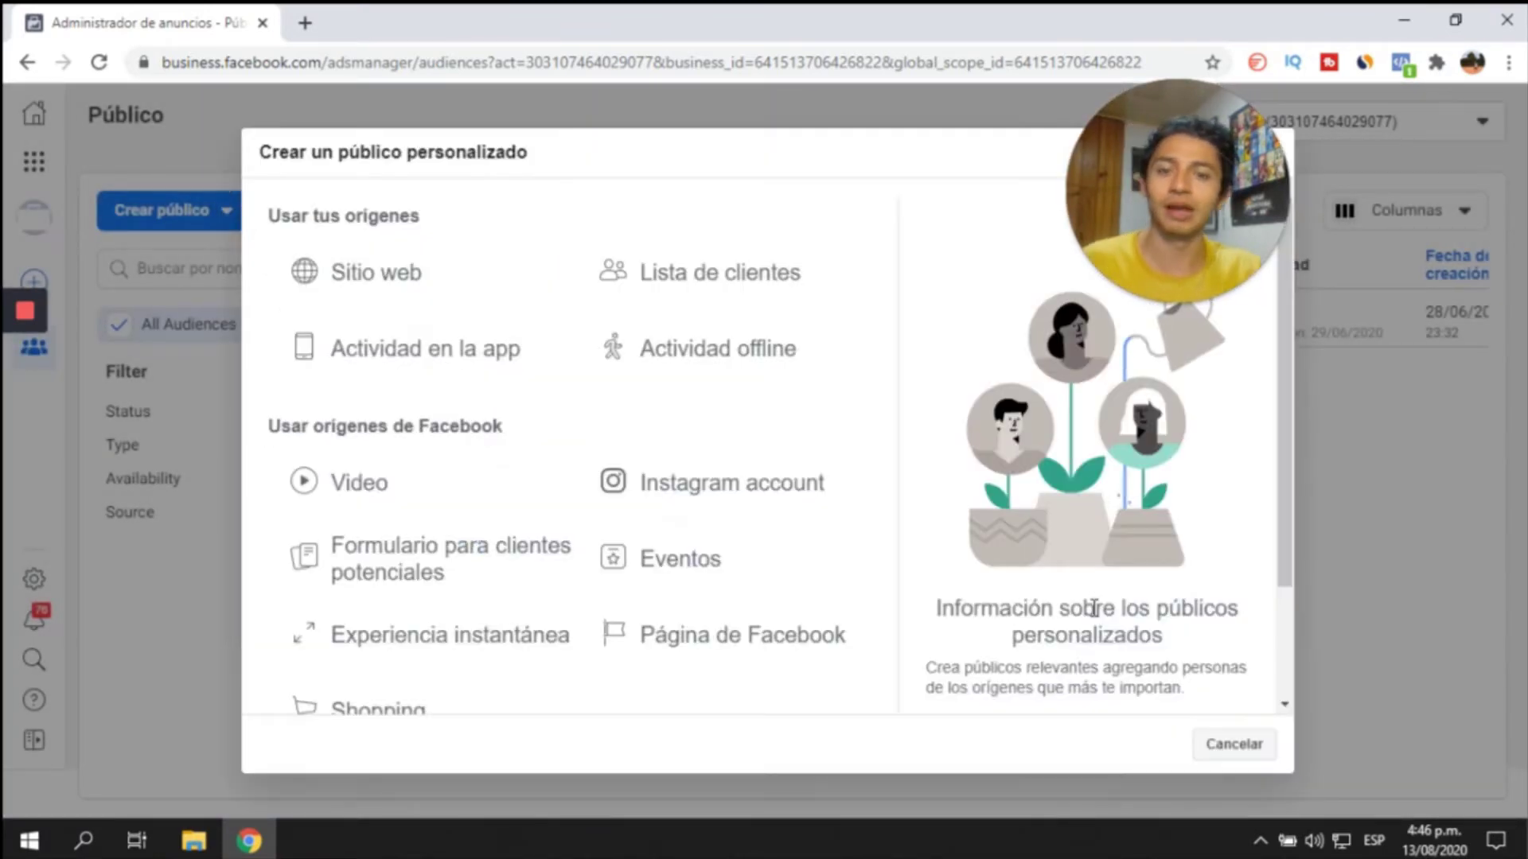
# - Open the Instagram account audience source and review the explanations of the CUALQUIERA DE and TODOS matching criteria
pyautogui.click(661, 491)
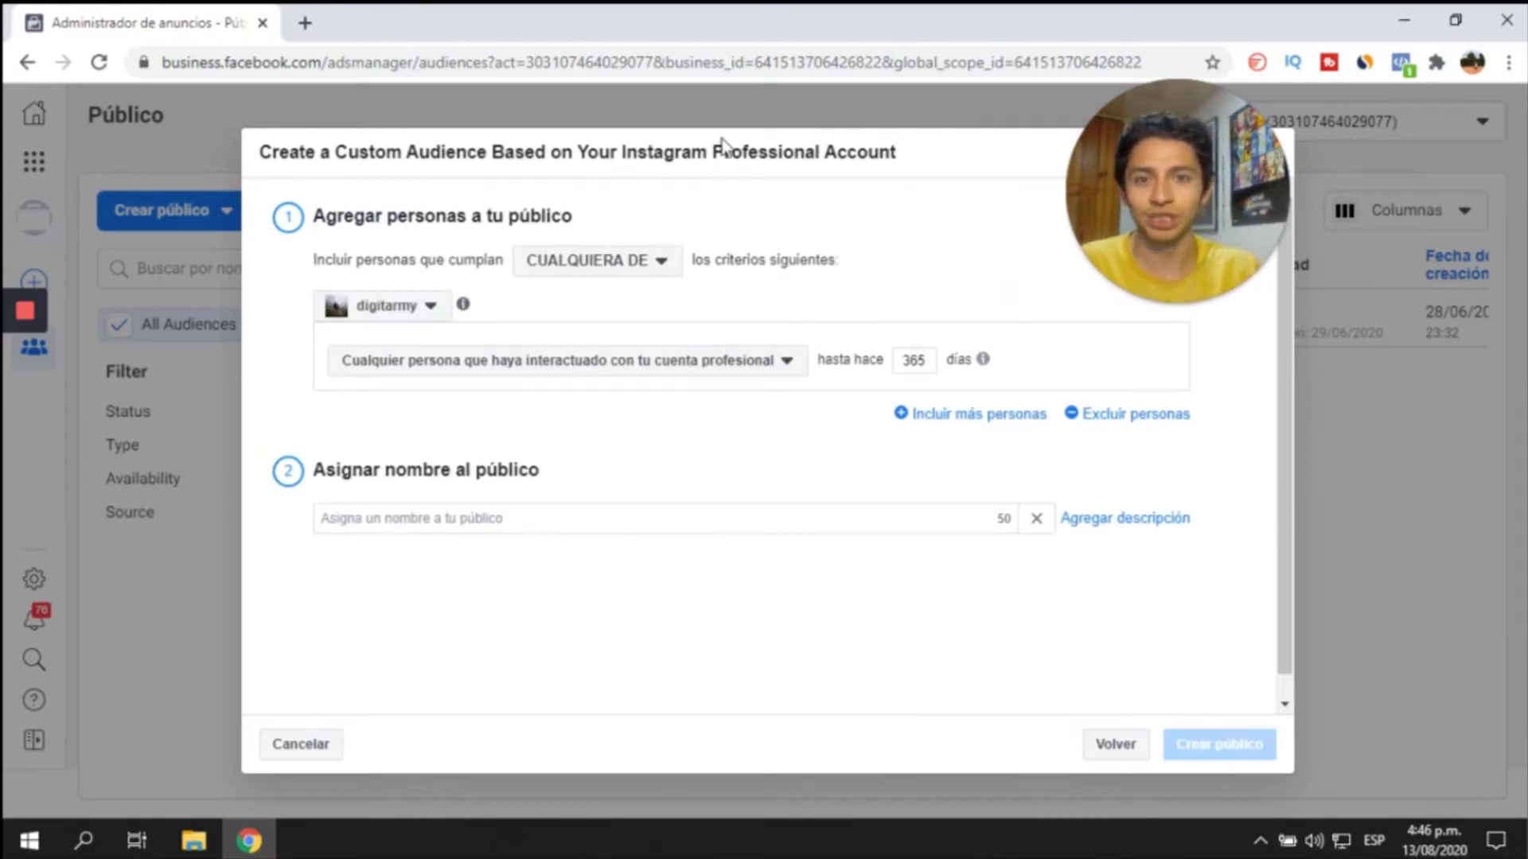
pyautogui.moveTo(710, 149); pyautogui.dragTo(931, 159)
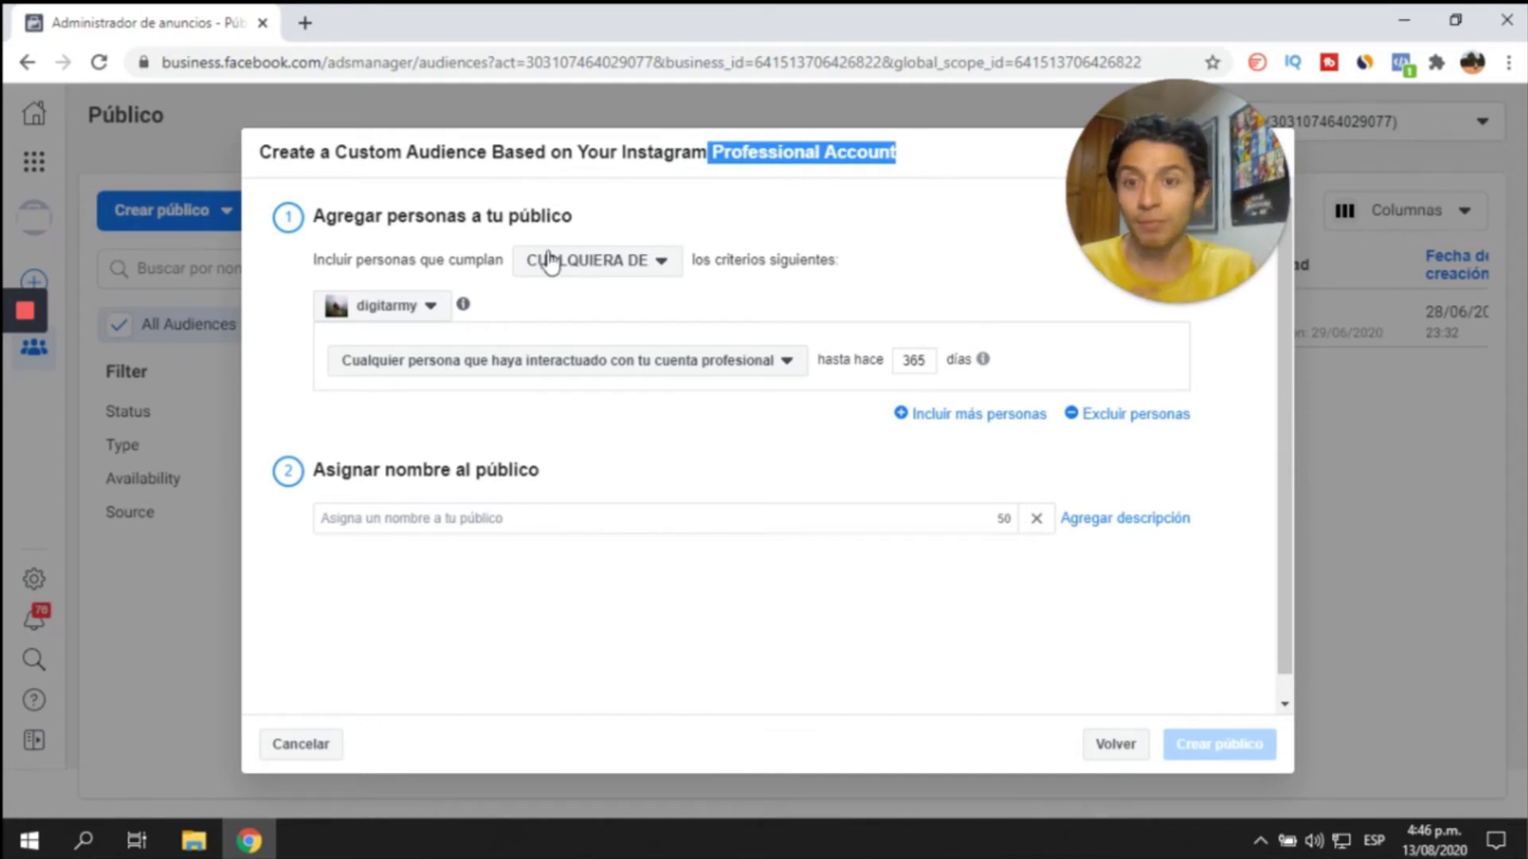
pyautogui.click(634, 269)
pyautogui.moveTo(664, 300)
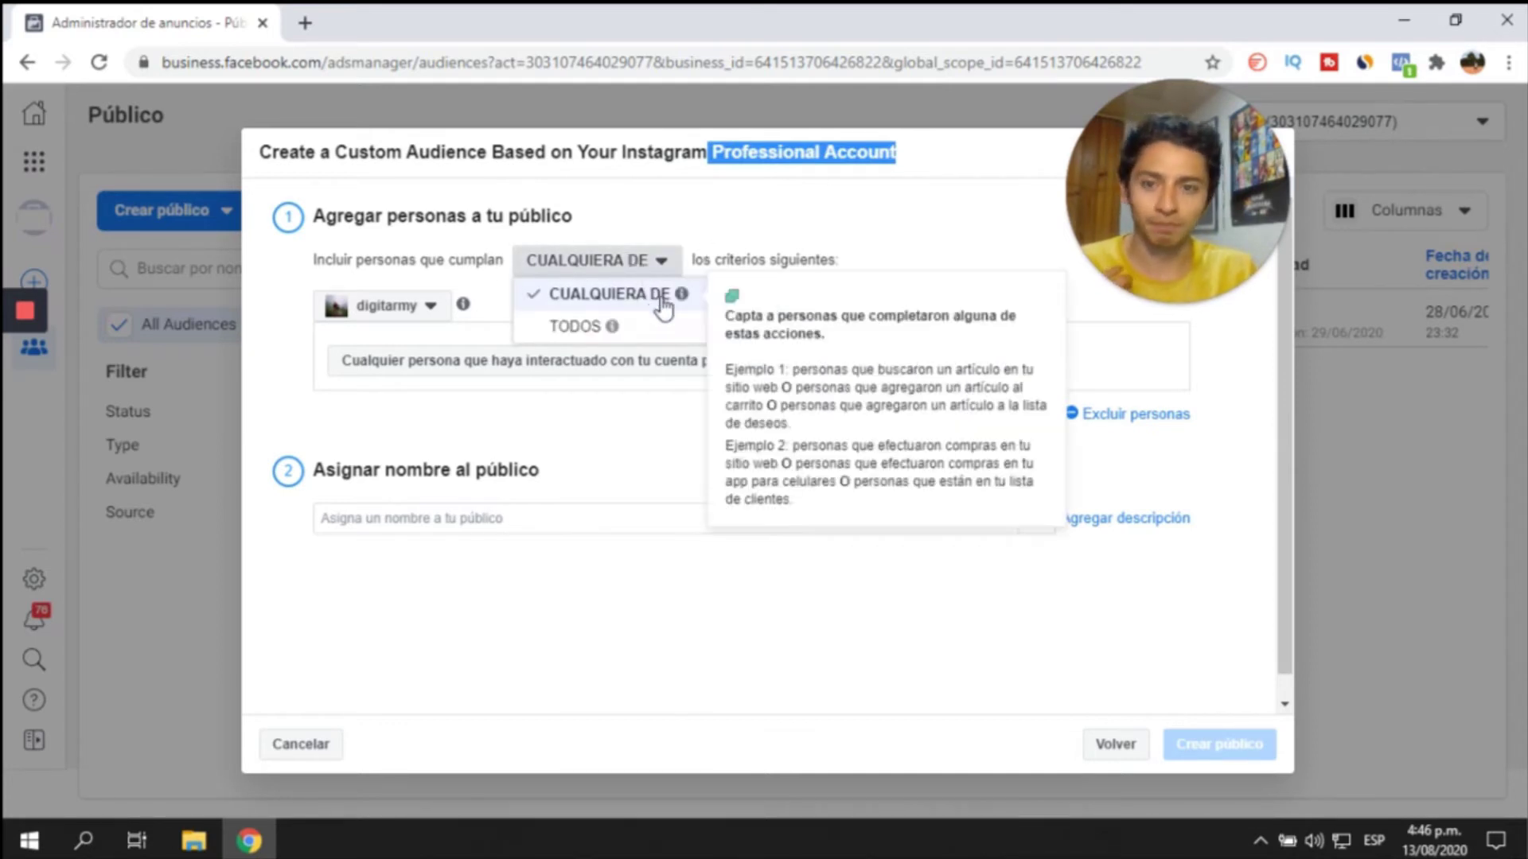
pyautogui.moveTo(618, 331)
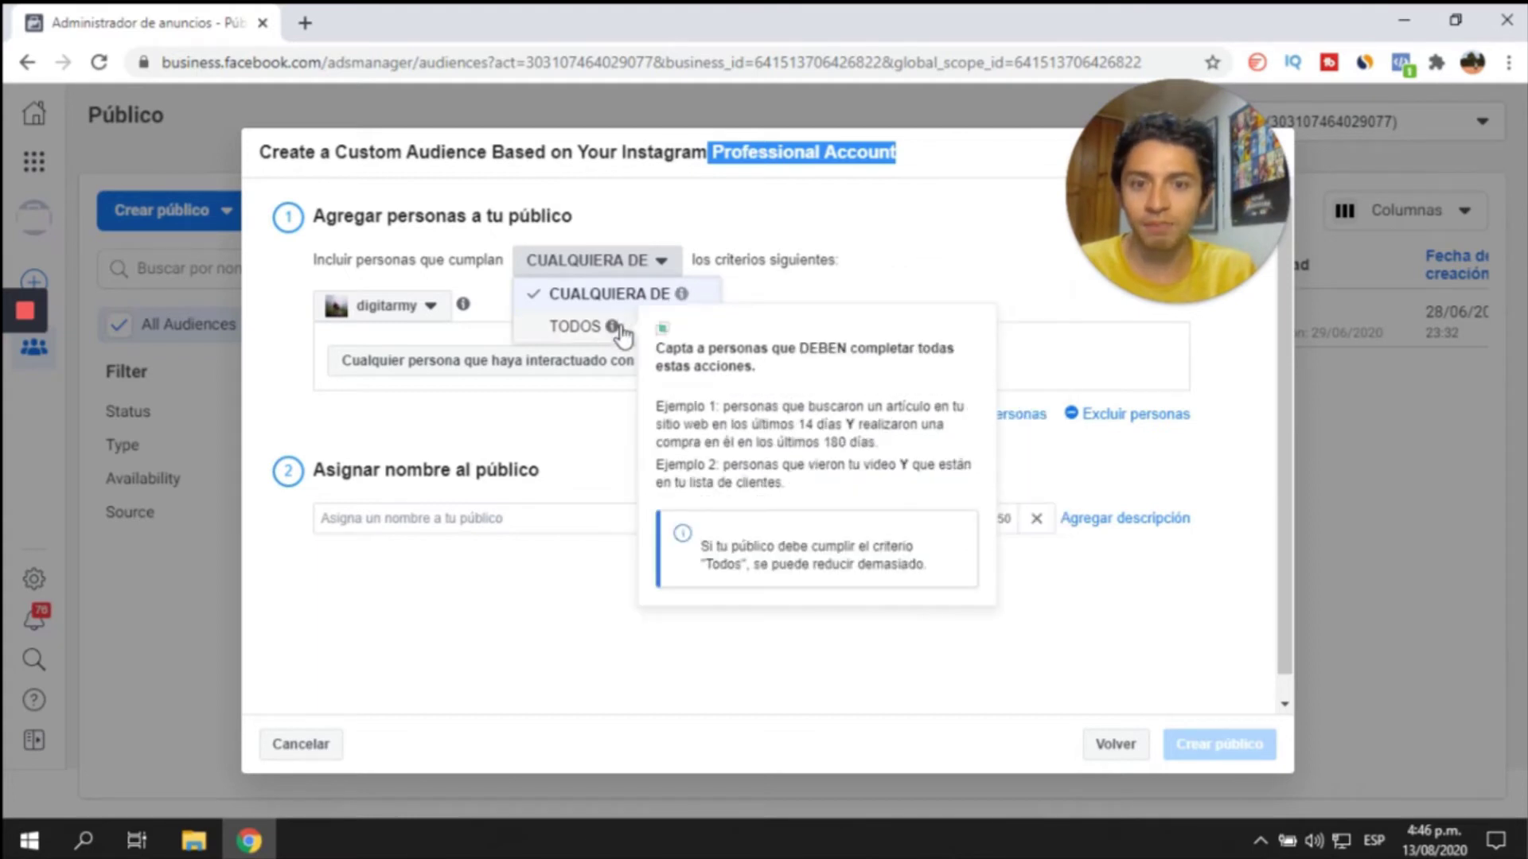
pyautogui.click(1016, 215)
# - Try the digitarmy account with Personas que interactuaron con alguna publicación o anuncio, and return to the source selection
pyautogui.click(389, 308)
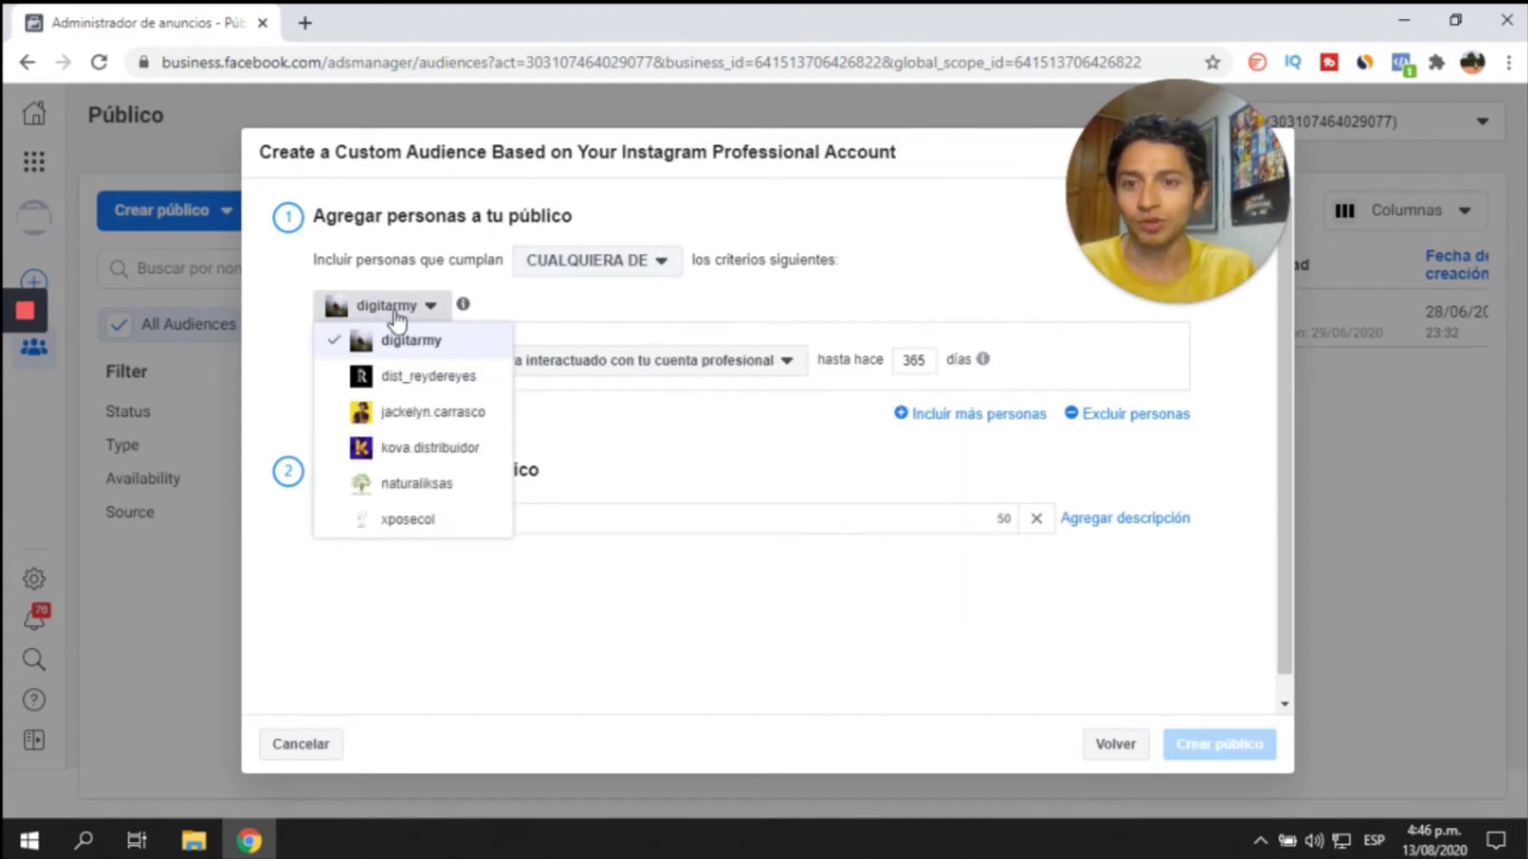
pyautogui.click(436, 347)
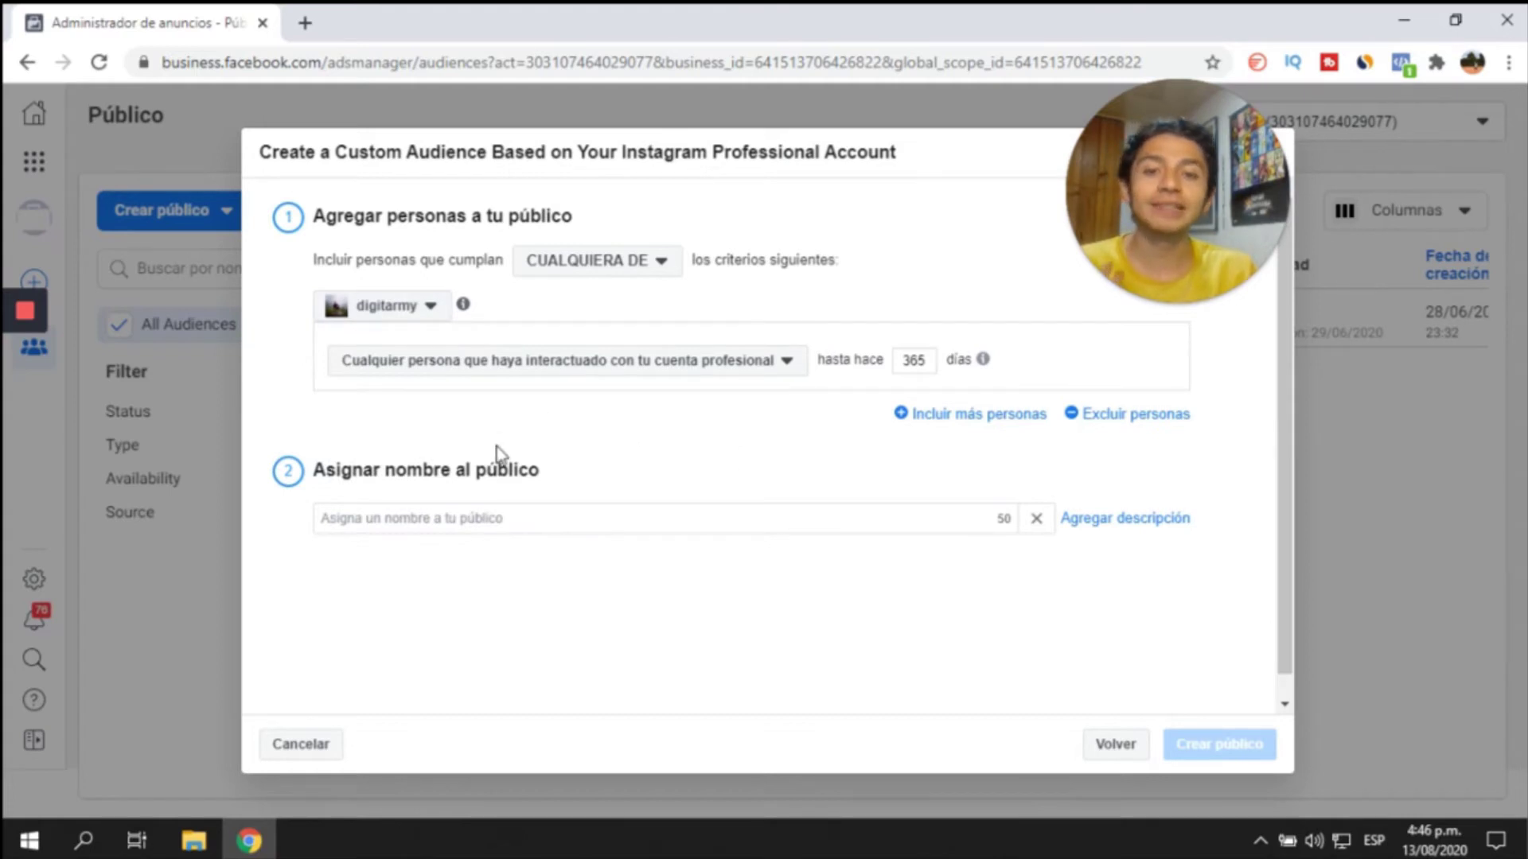
pyautogui.click(664, 362)
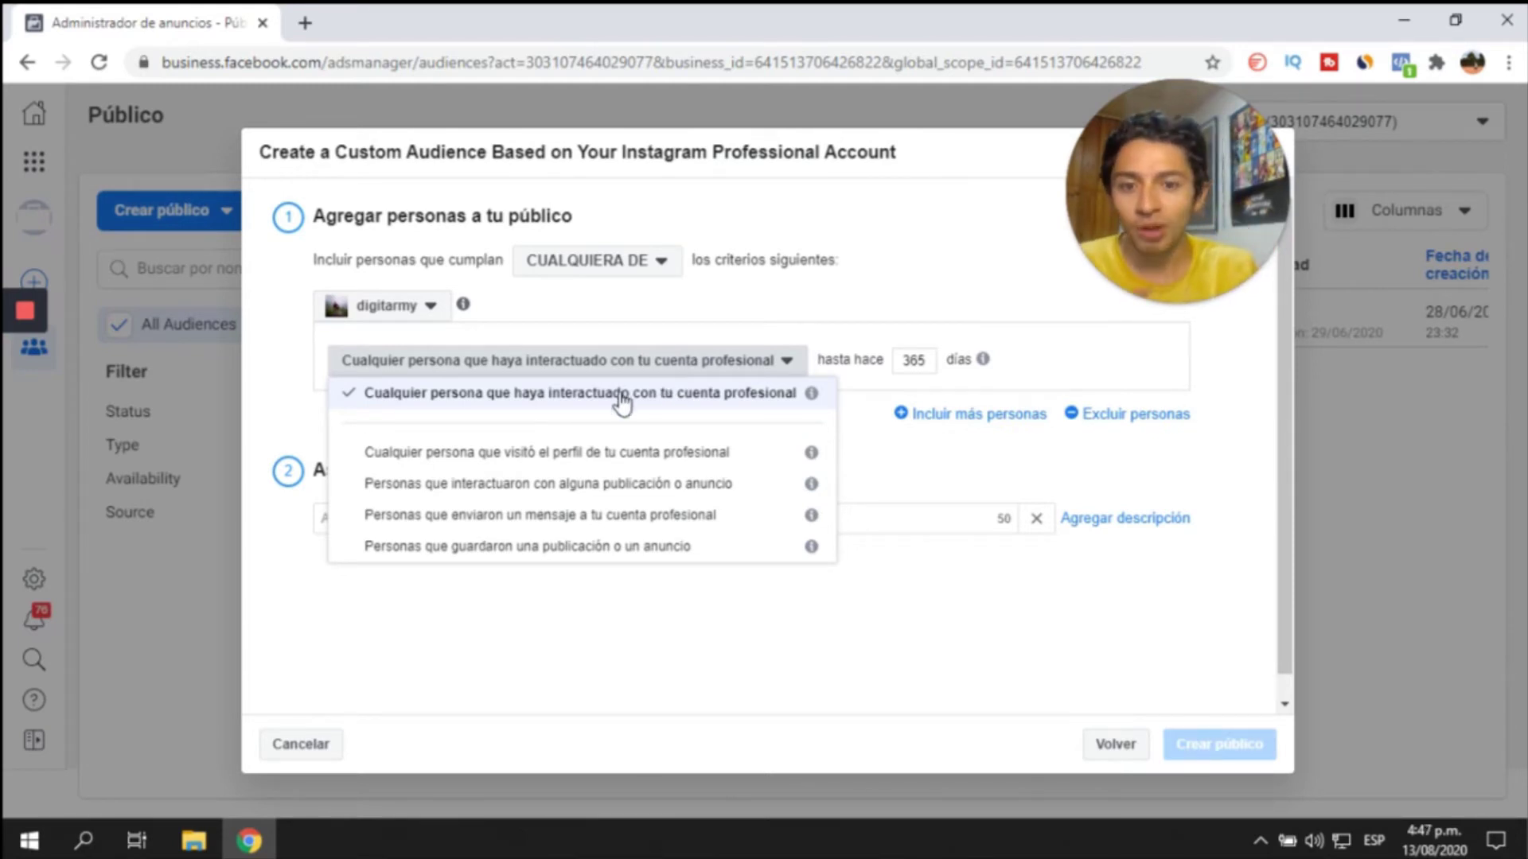
pyautogui.click(674, 486)
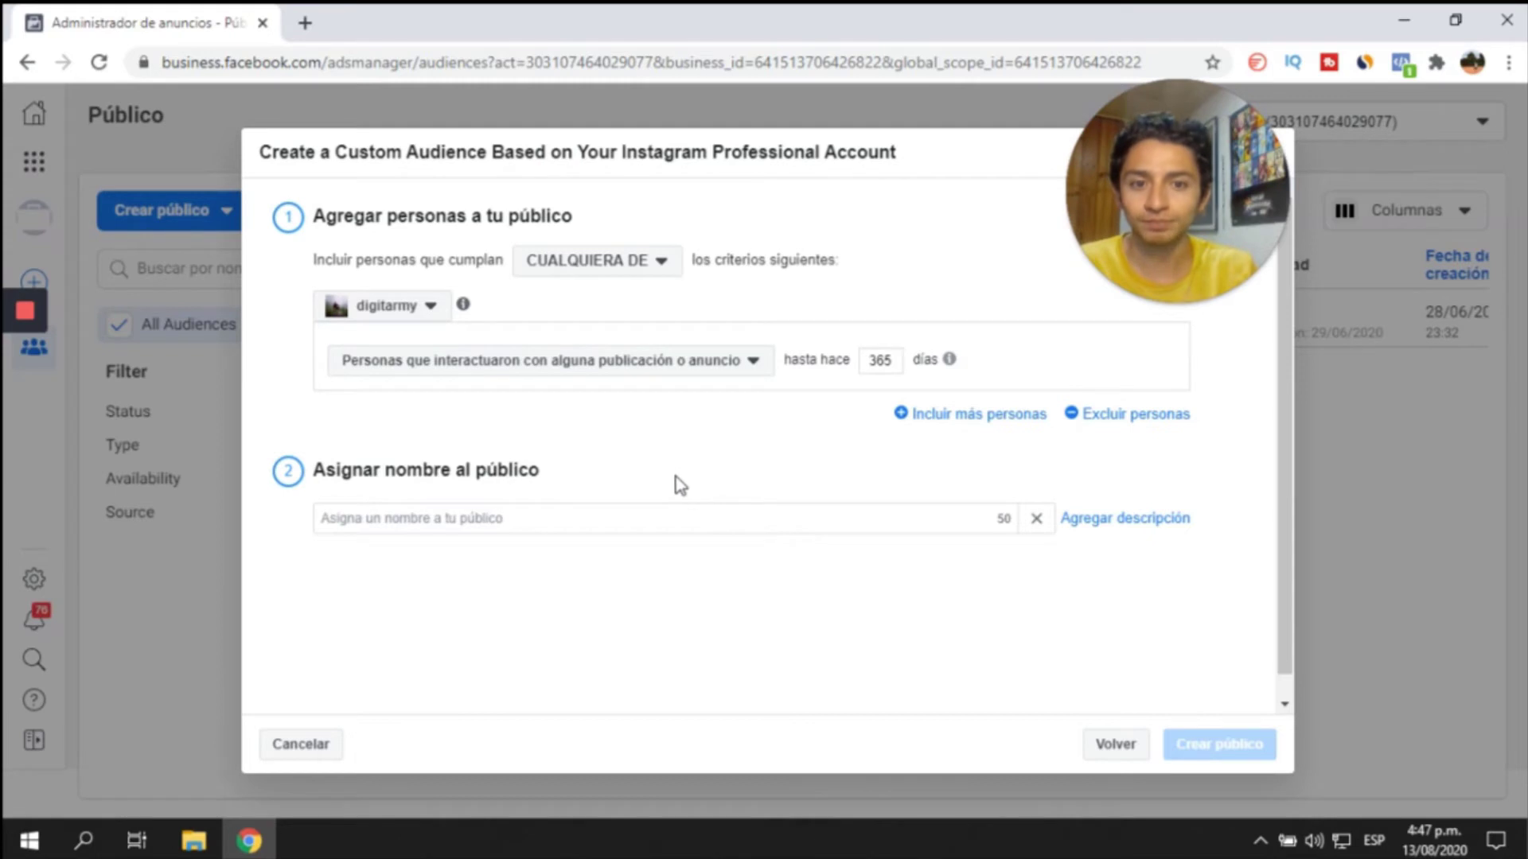
pyautogui.scroll(-1, 535, 419)
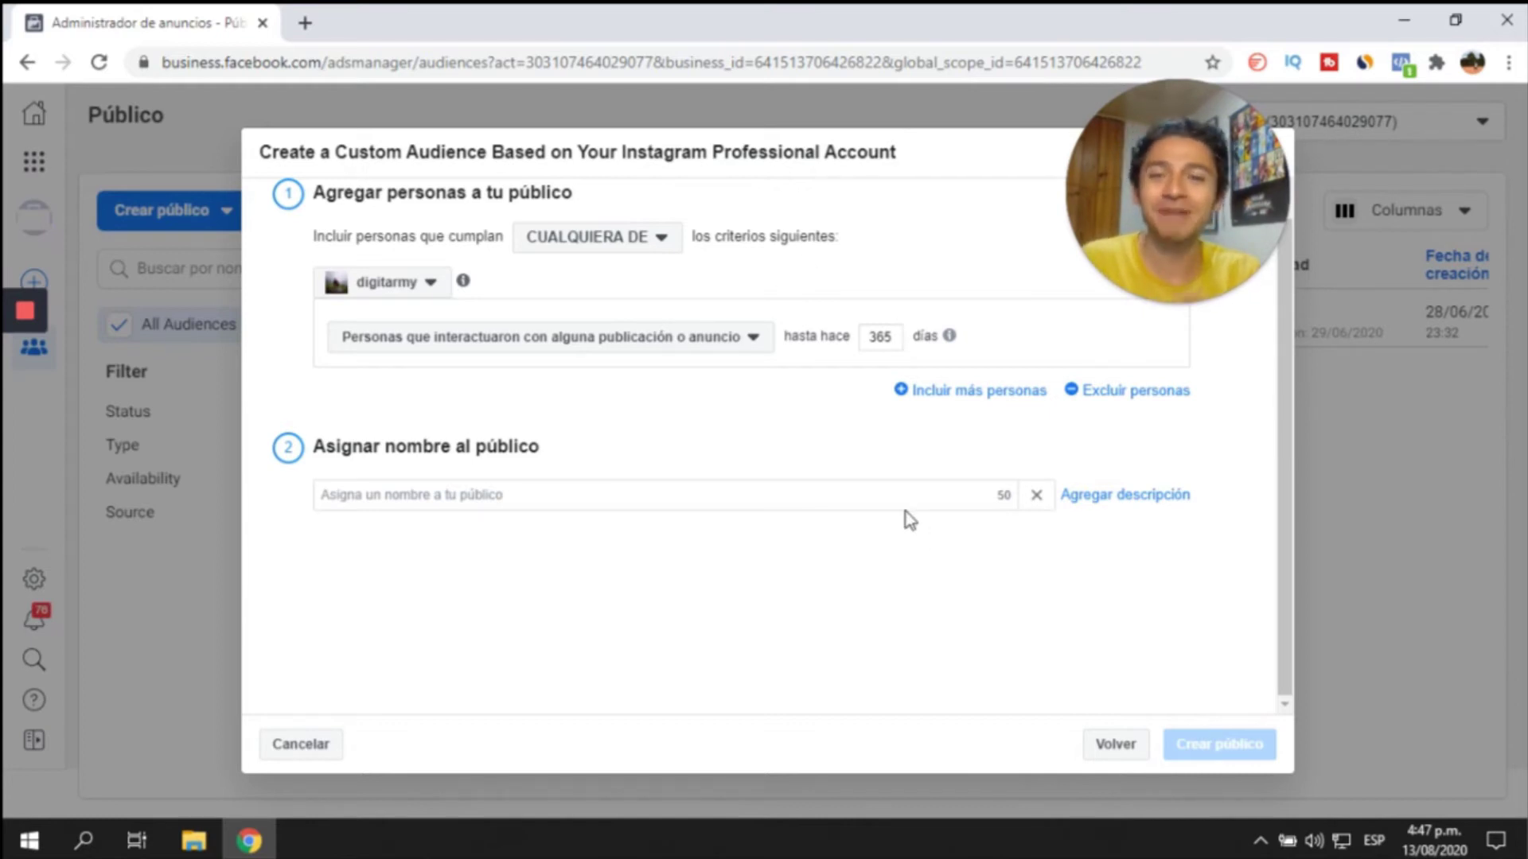
pyautogui.click(1109, 749)
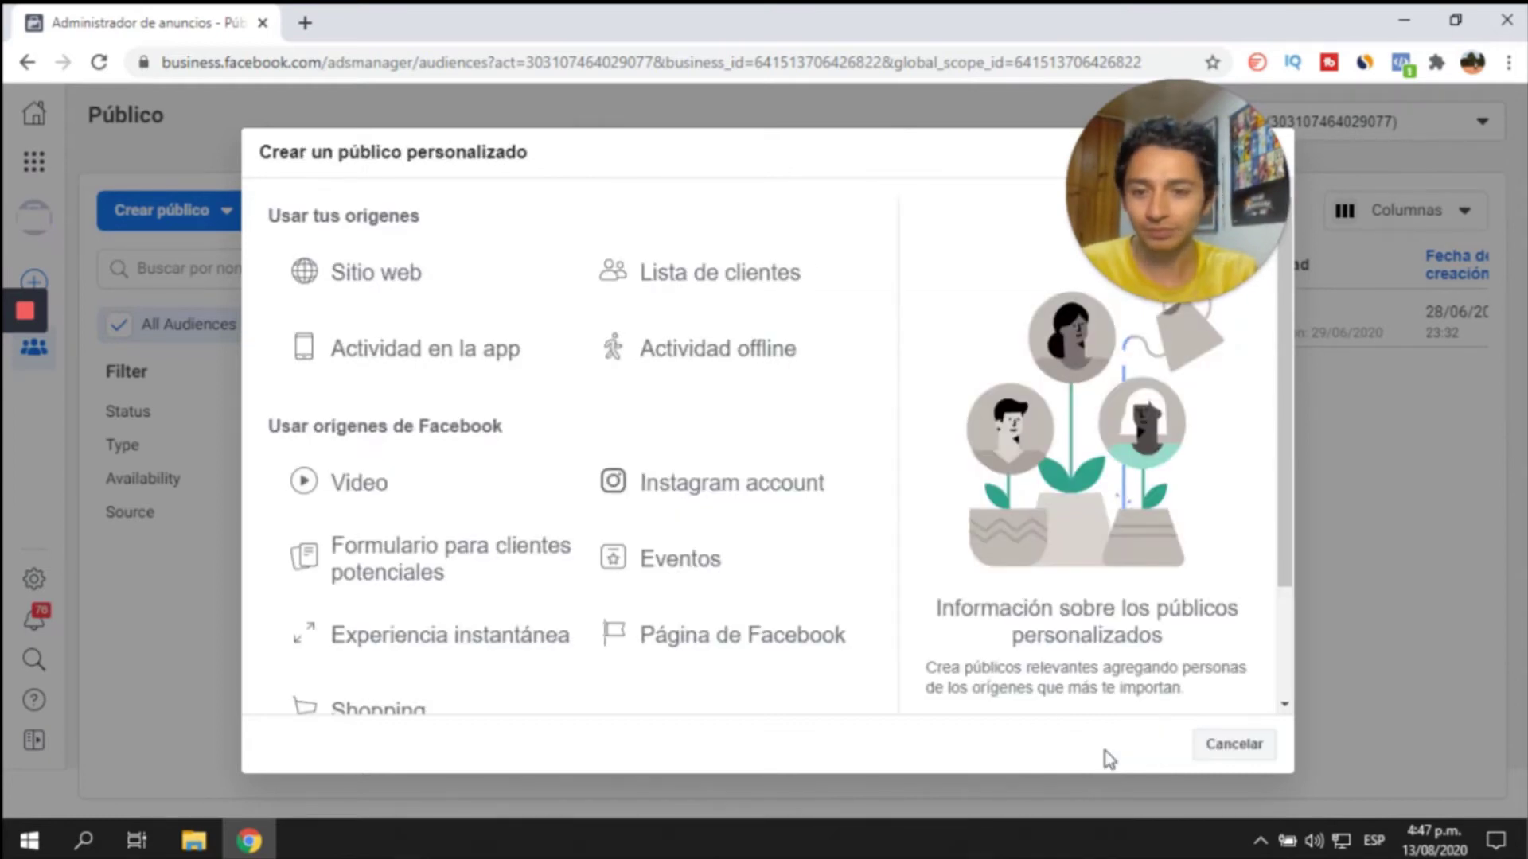
# - Review the form interaction and page options of the Formulario para clientes potenciales source, and return to the source selection
pyautogui.scroll(-2, 816, 422)
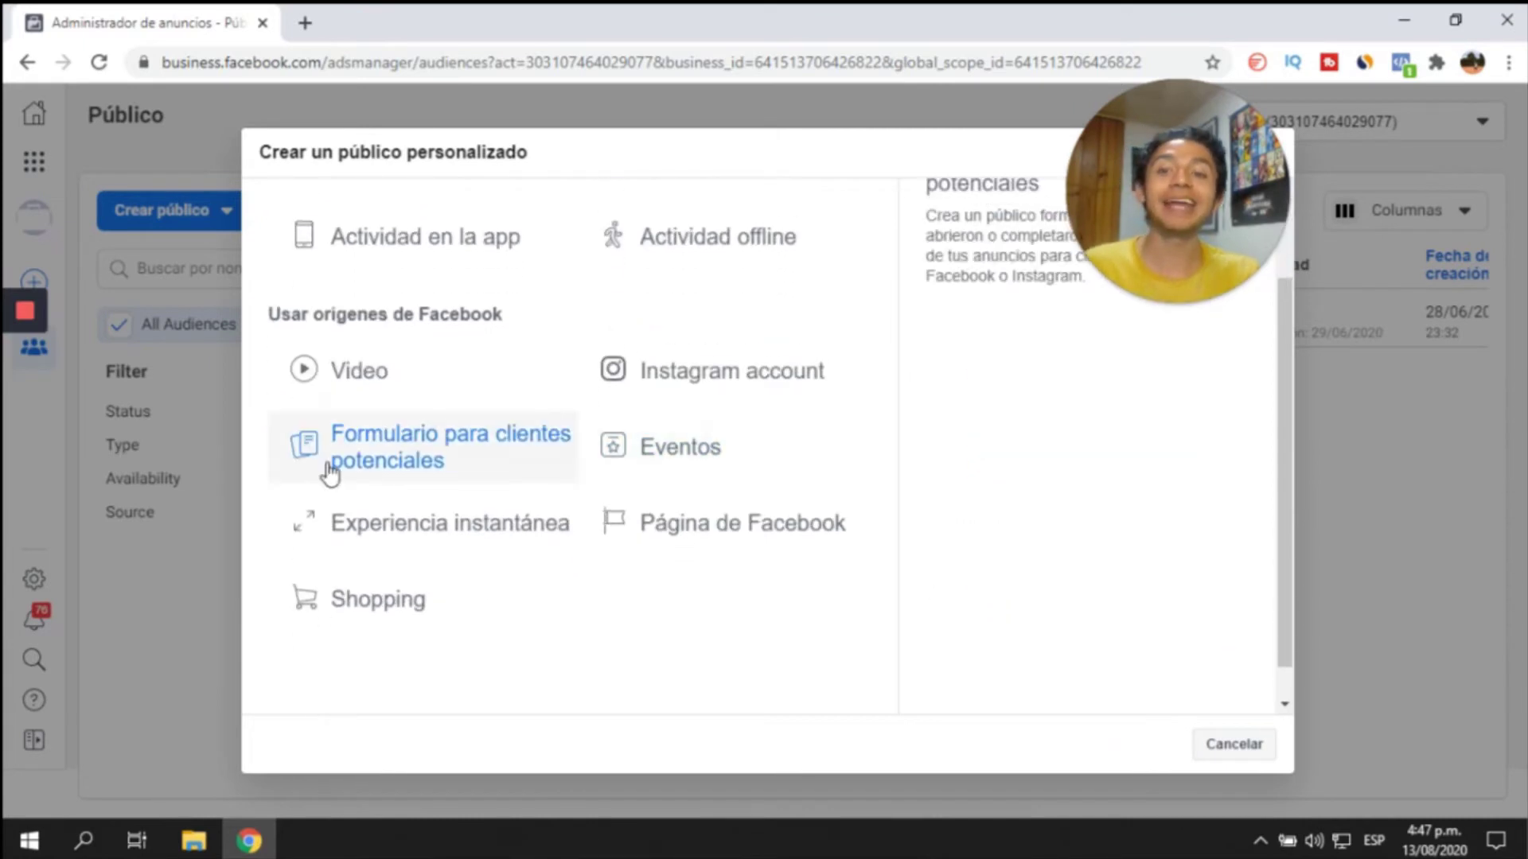
pyautogui.click(360, 462)
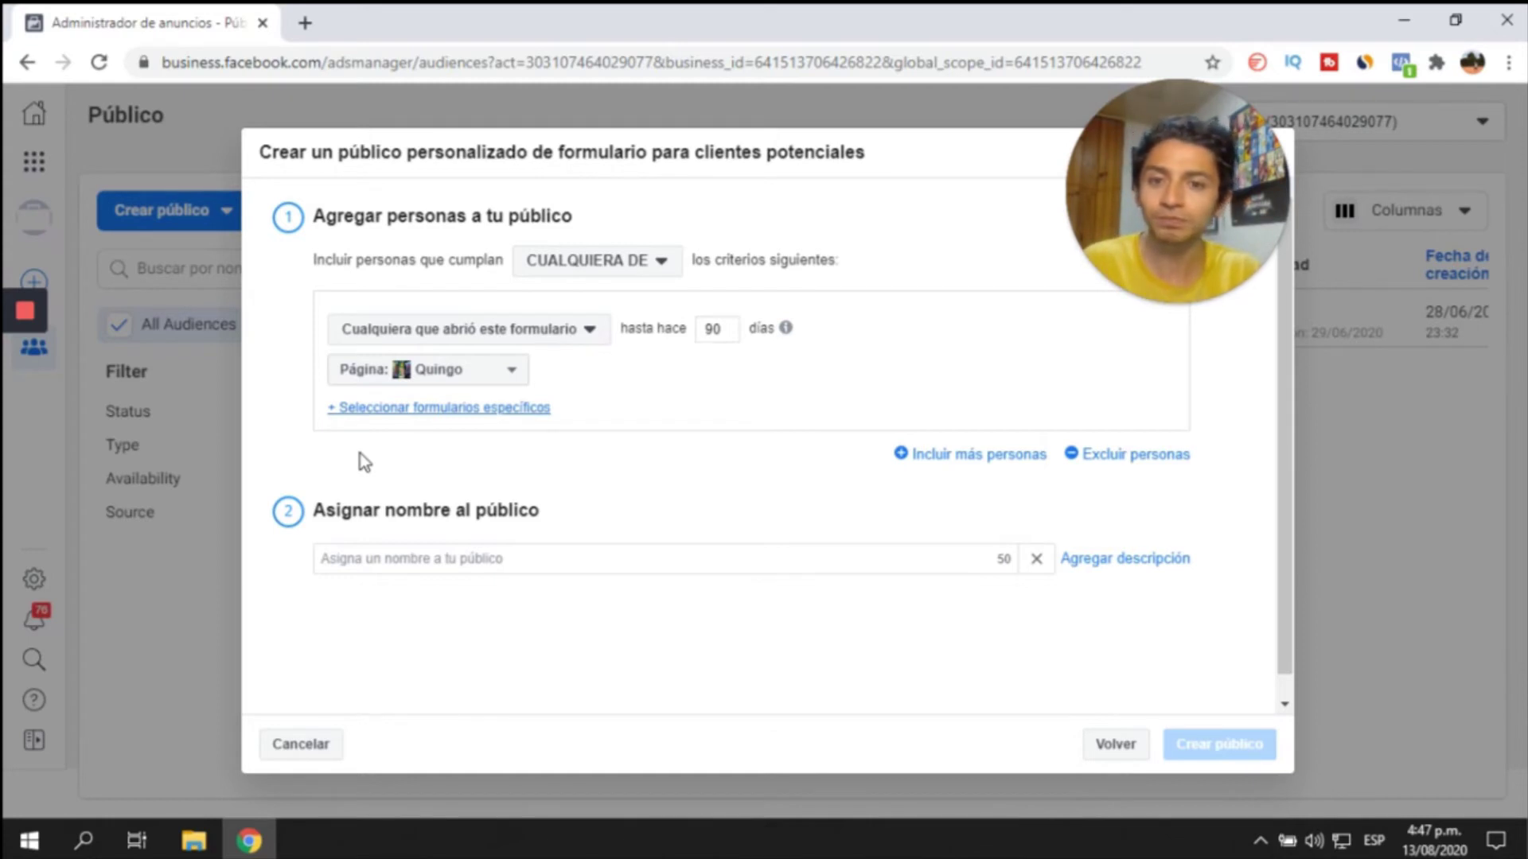
pyautogui.click(525, 334)
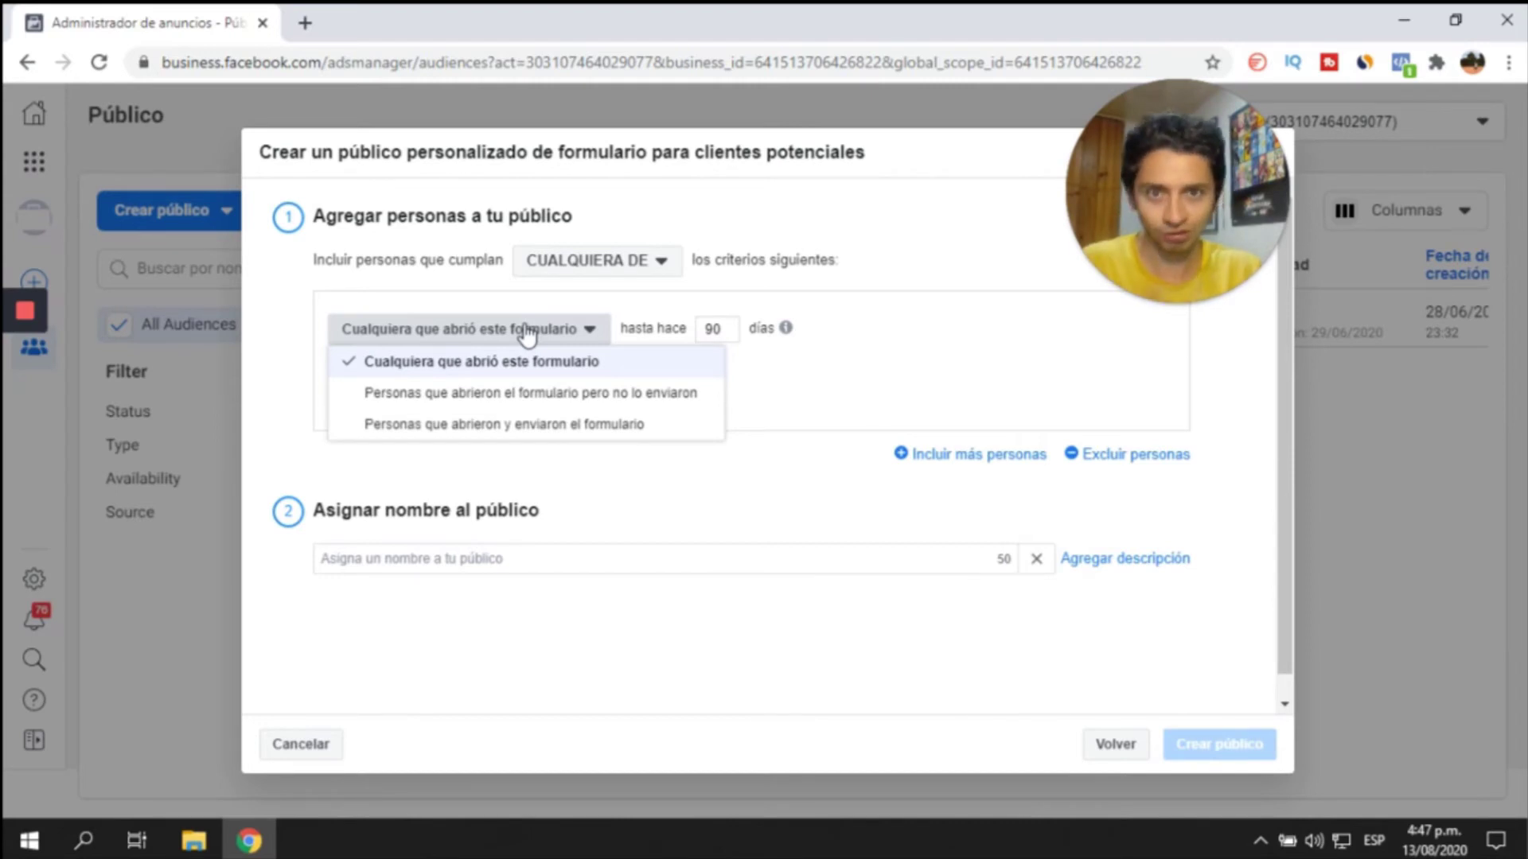
pyautogui.click(785, 506)
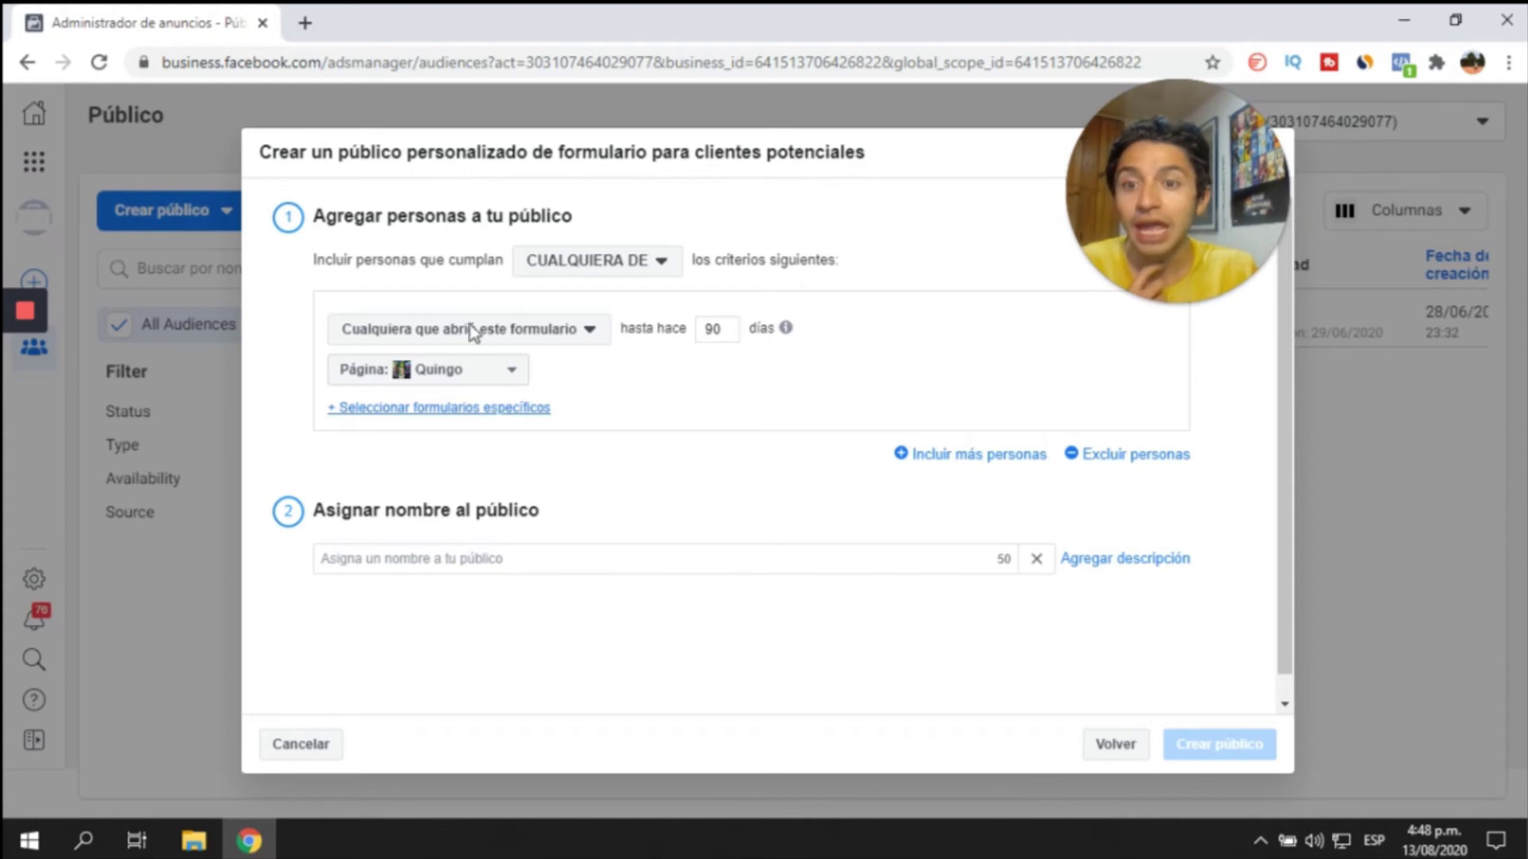
pyautogui.click(493, 374)
pyautogui.click(494, 374)
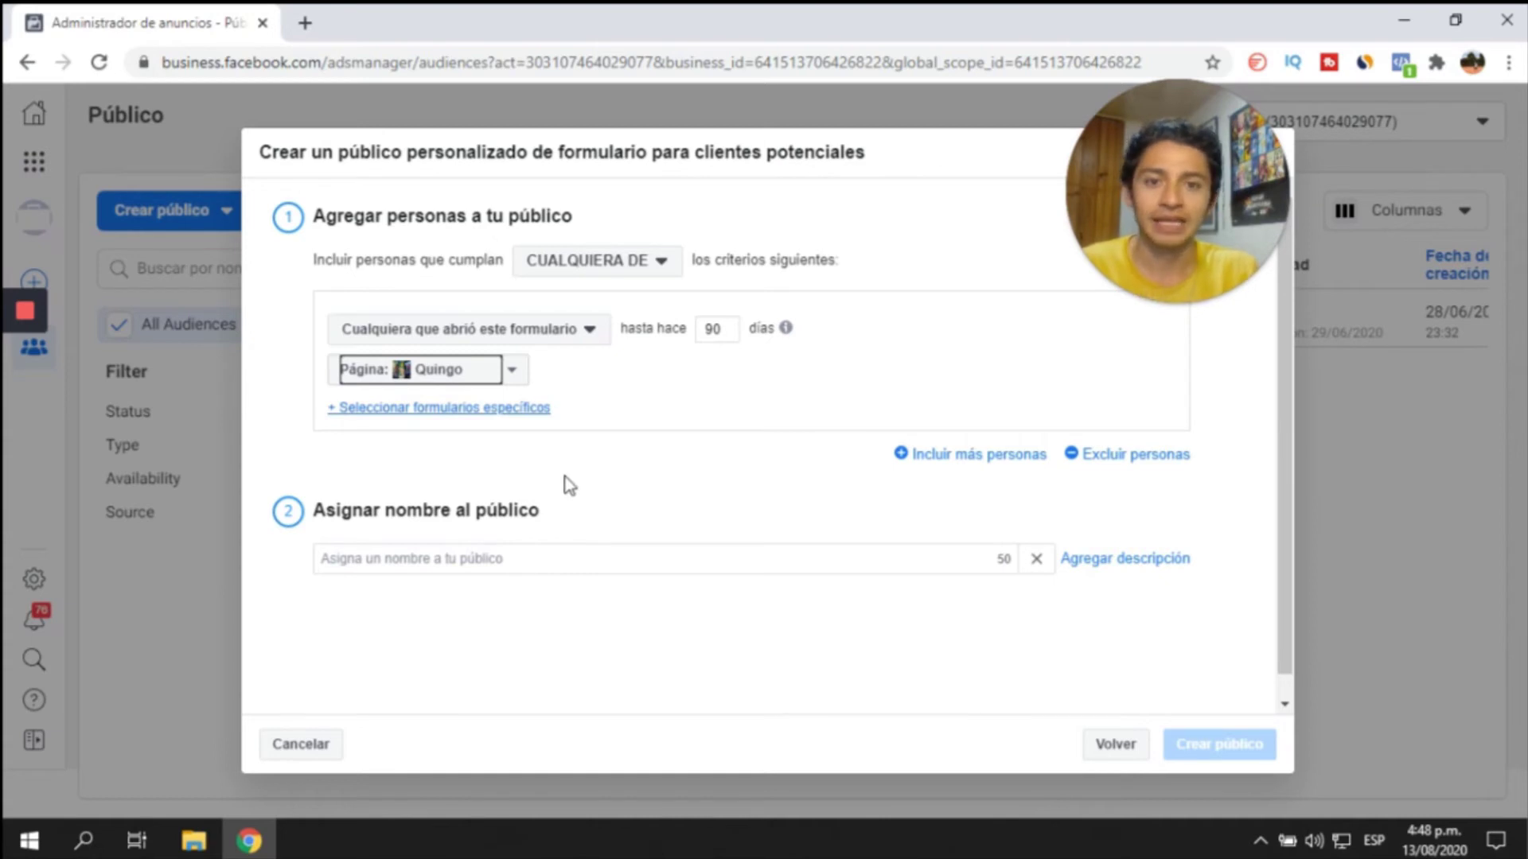
pyautogui.click(1115, 746)
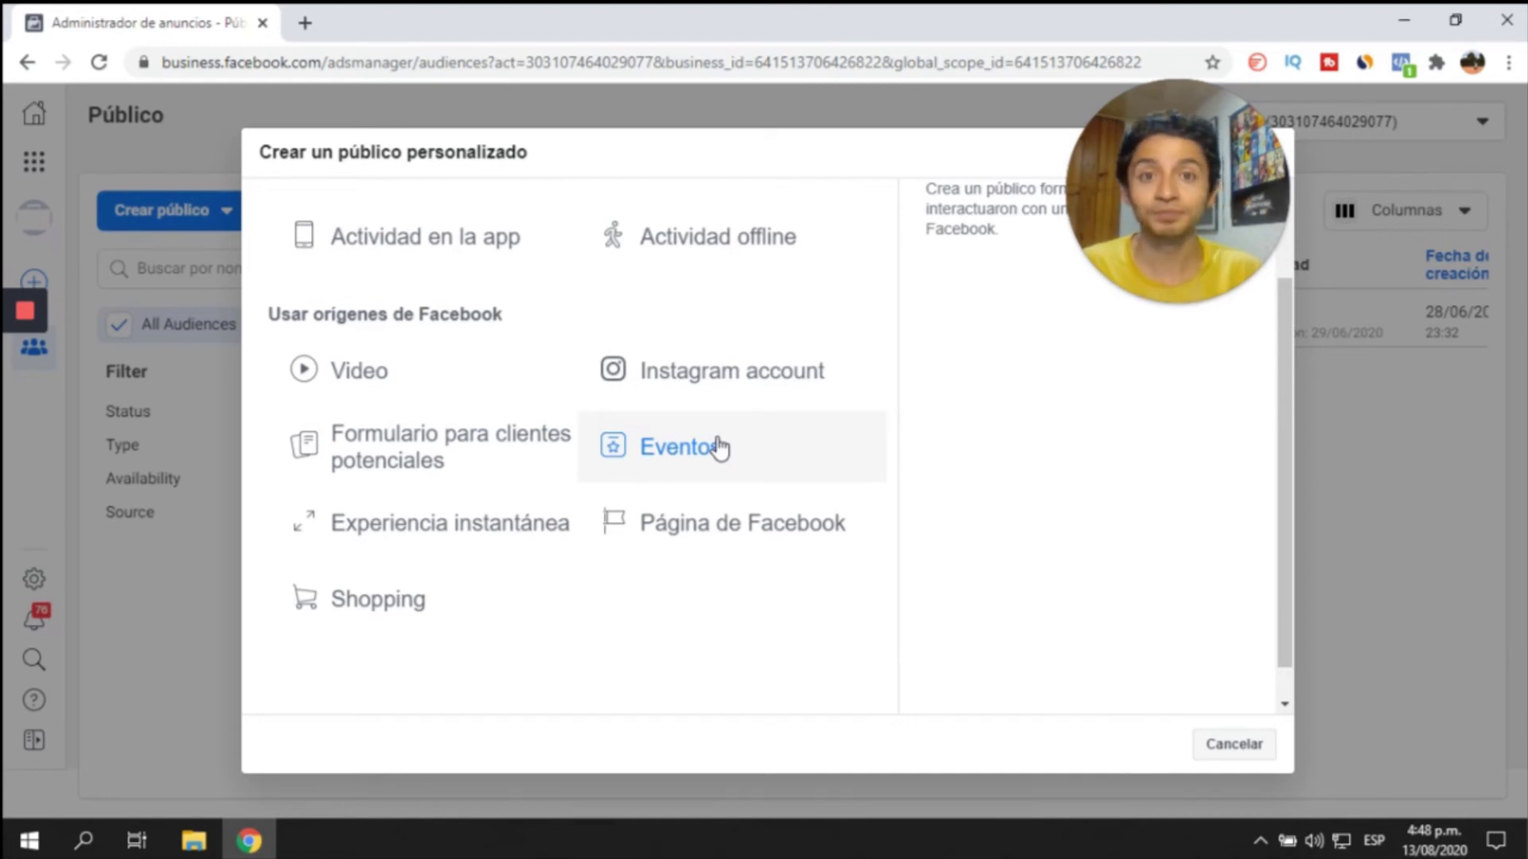
# - Review the event interaction options of the Eventos audience source, and return to the source selection
pyautogui.click(719, 448)
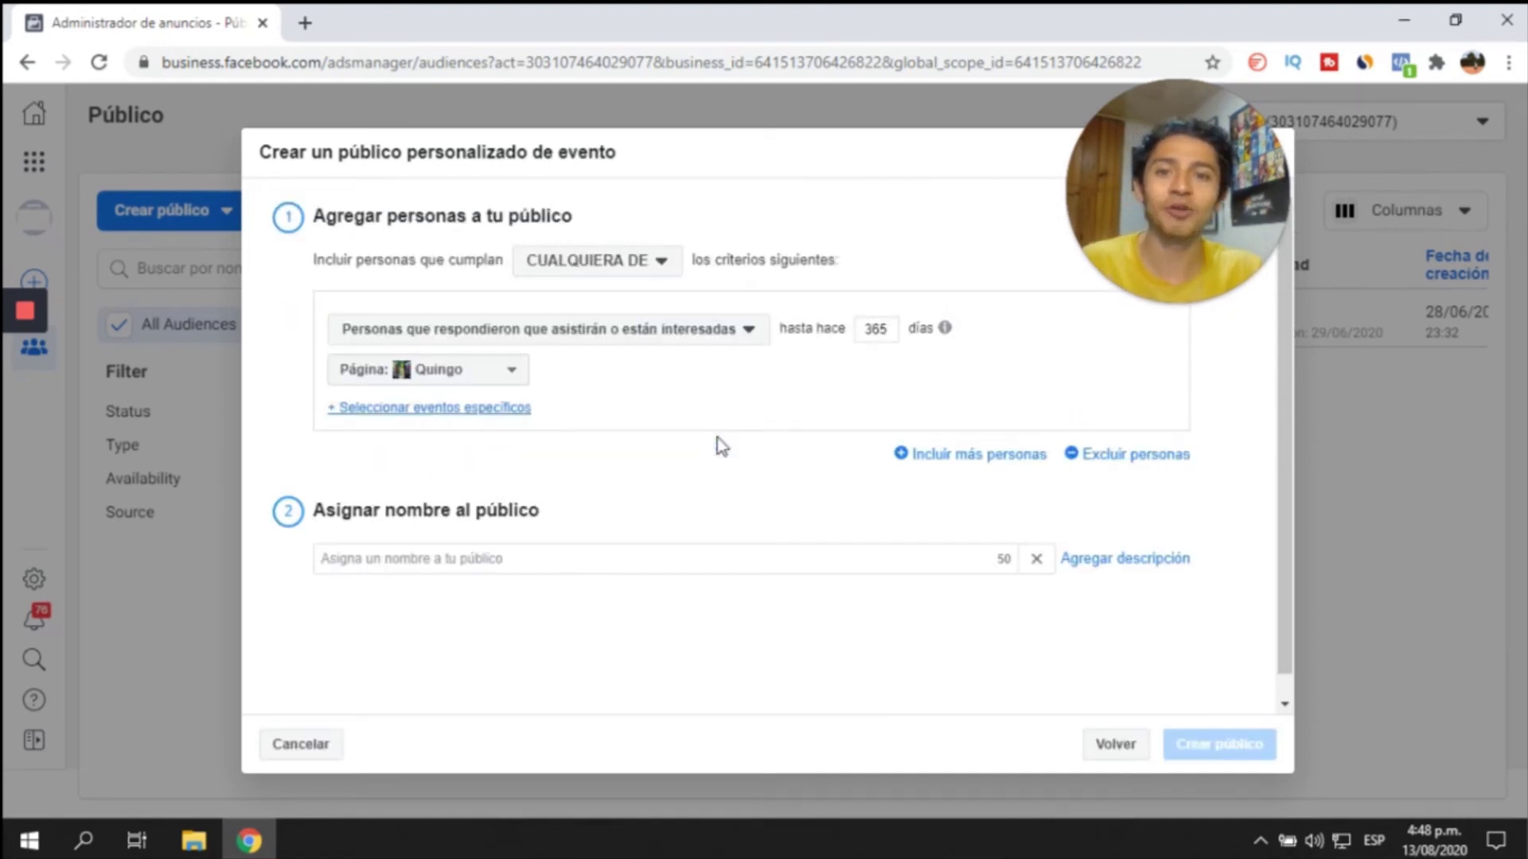
pyautogui.click(694, 341)
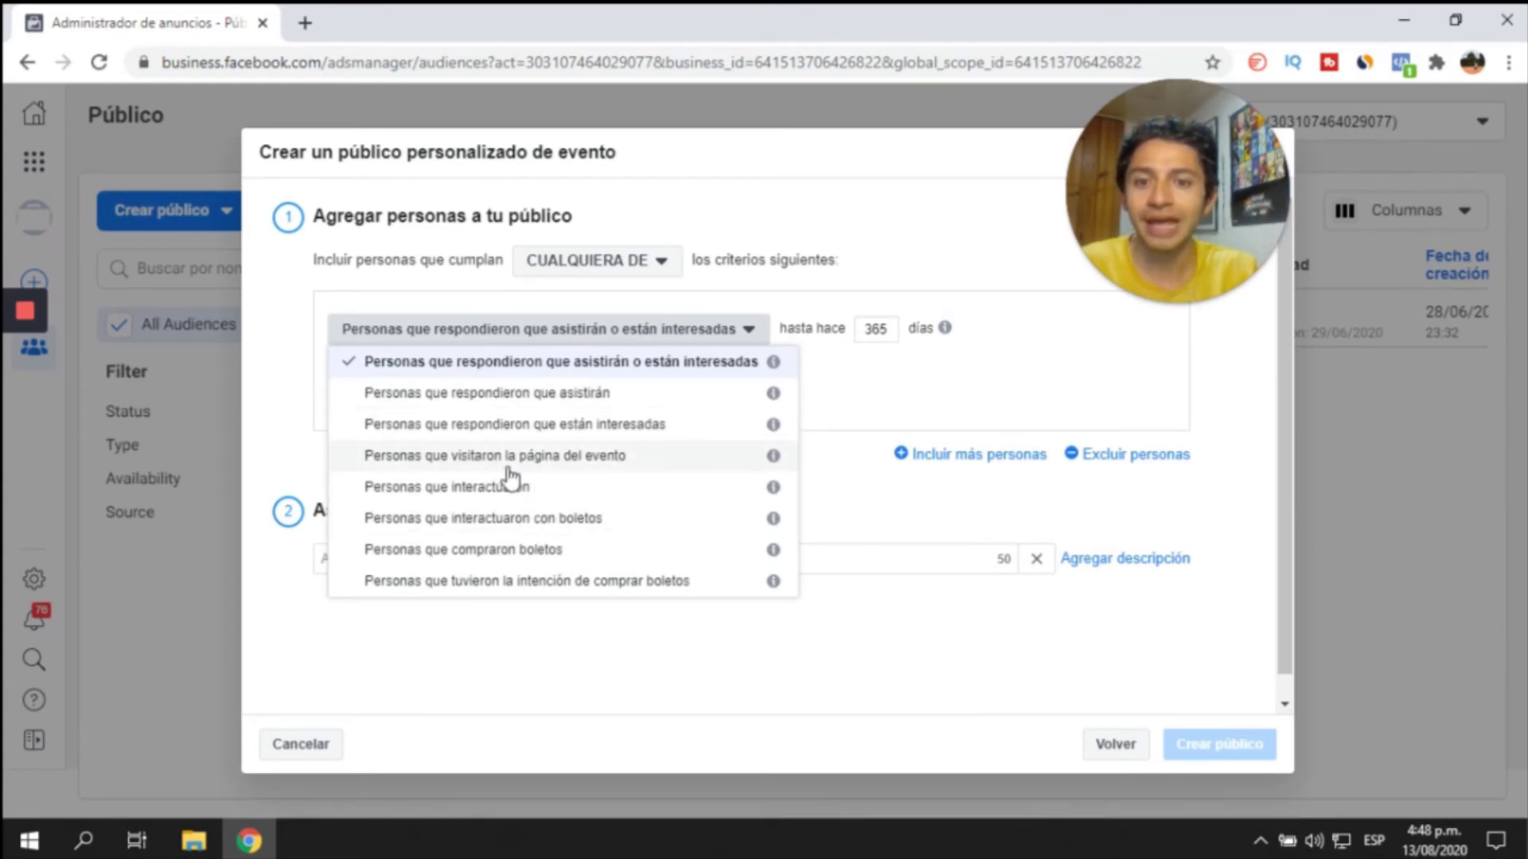
pyautogui.click(744, 330)
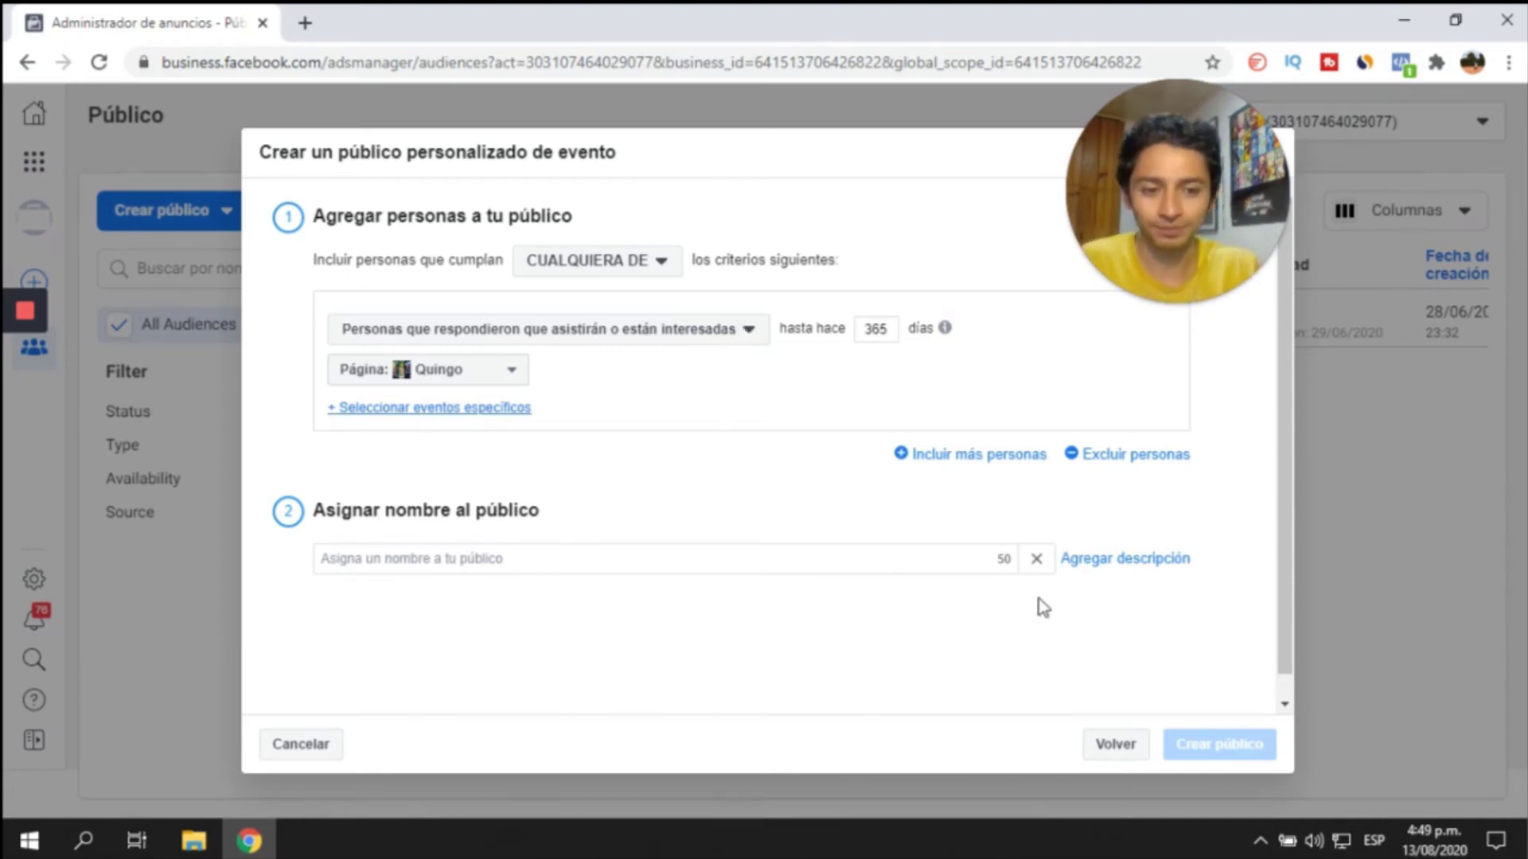
pyautogui.click(1123, 748)
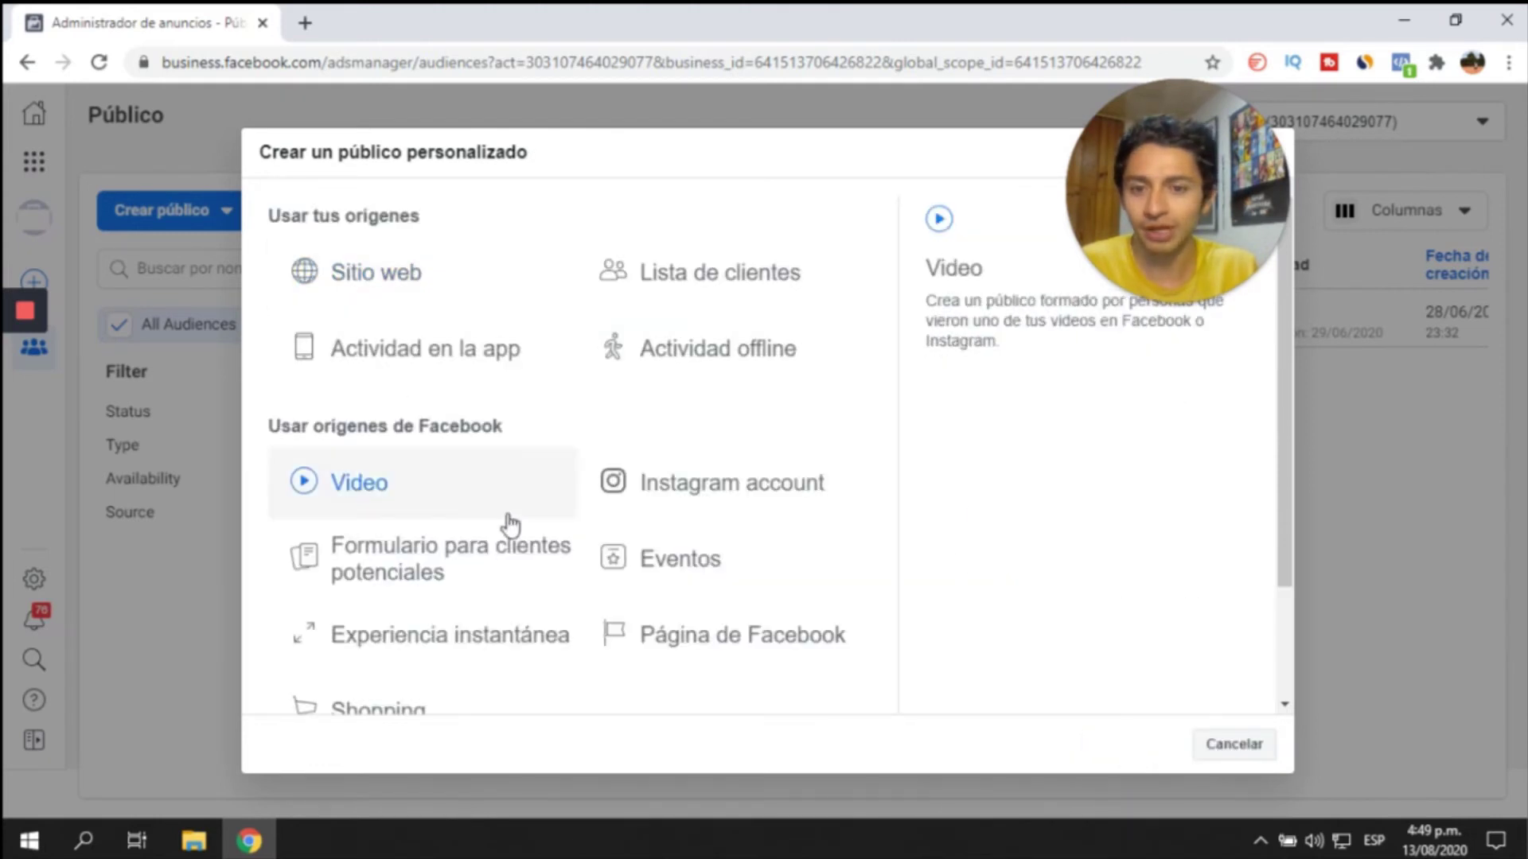
# - Choose Página de Facebook as the audience source and review its available page interaction options
pyautogui.scroll(-2, 716, 446)
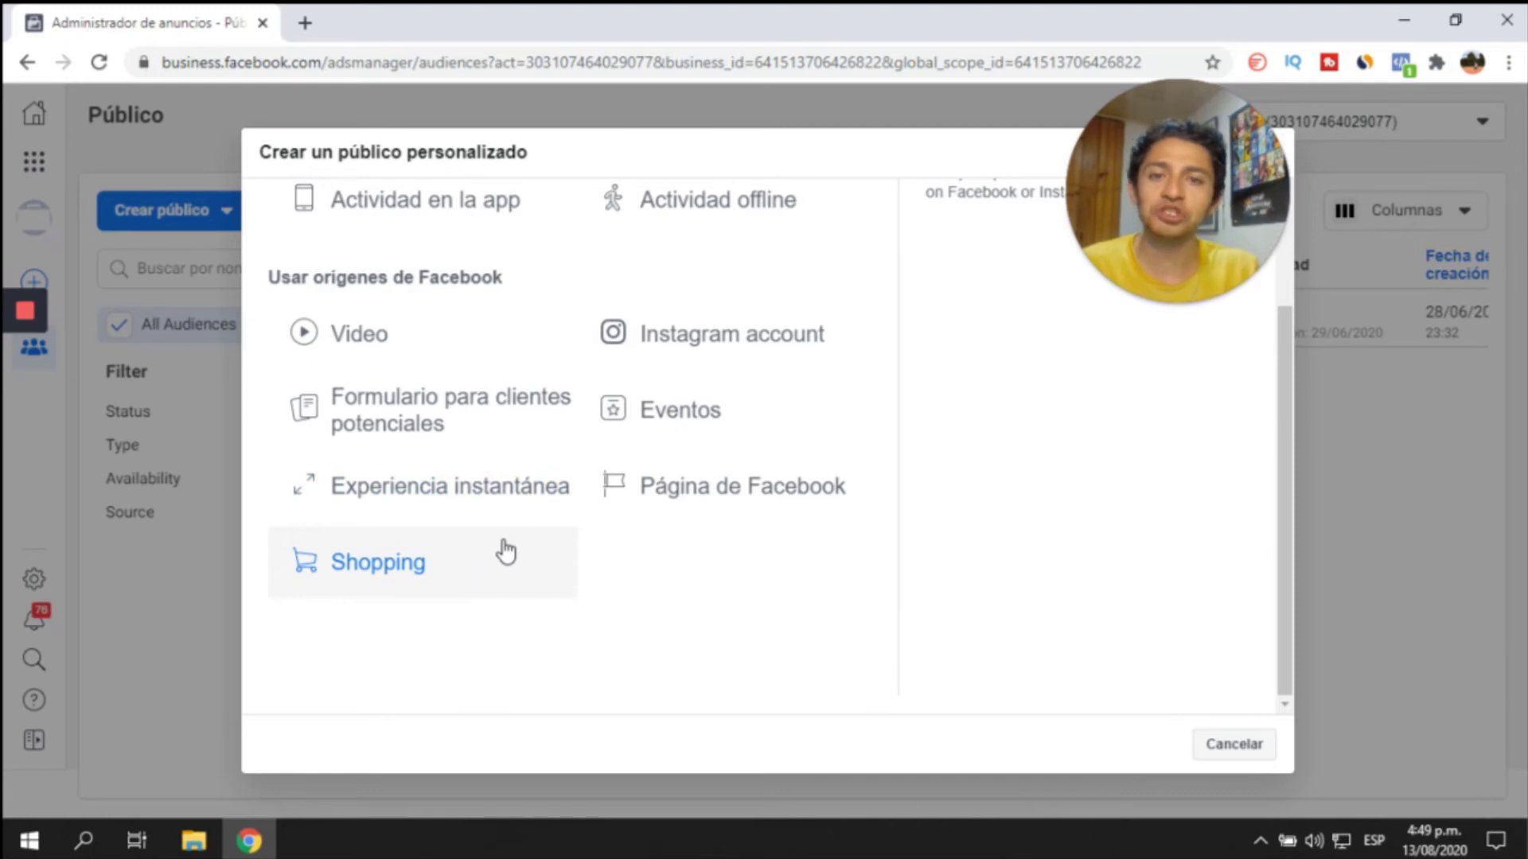
pyautogui.click(769, 505)
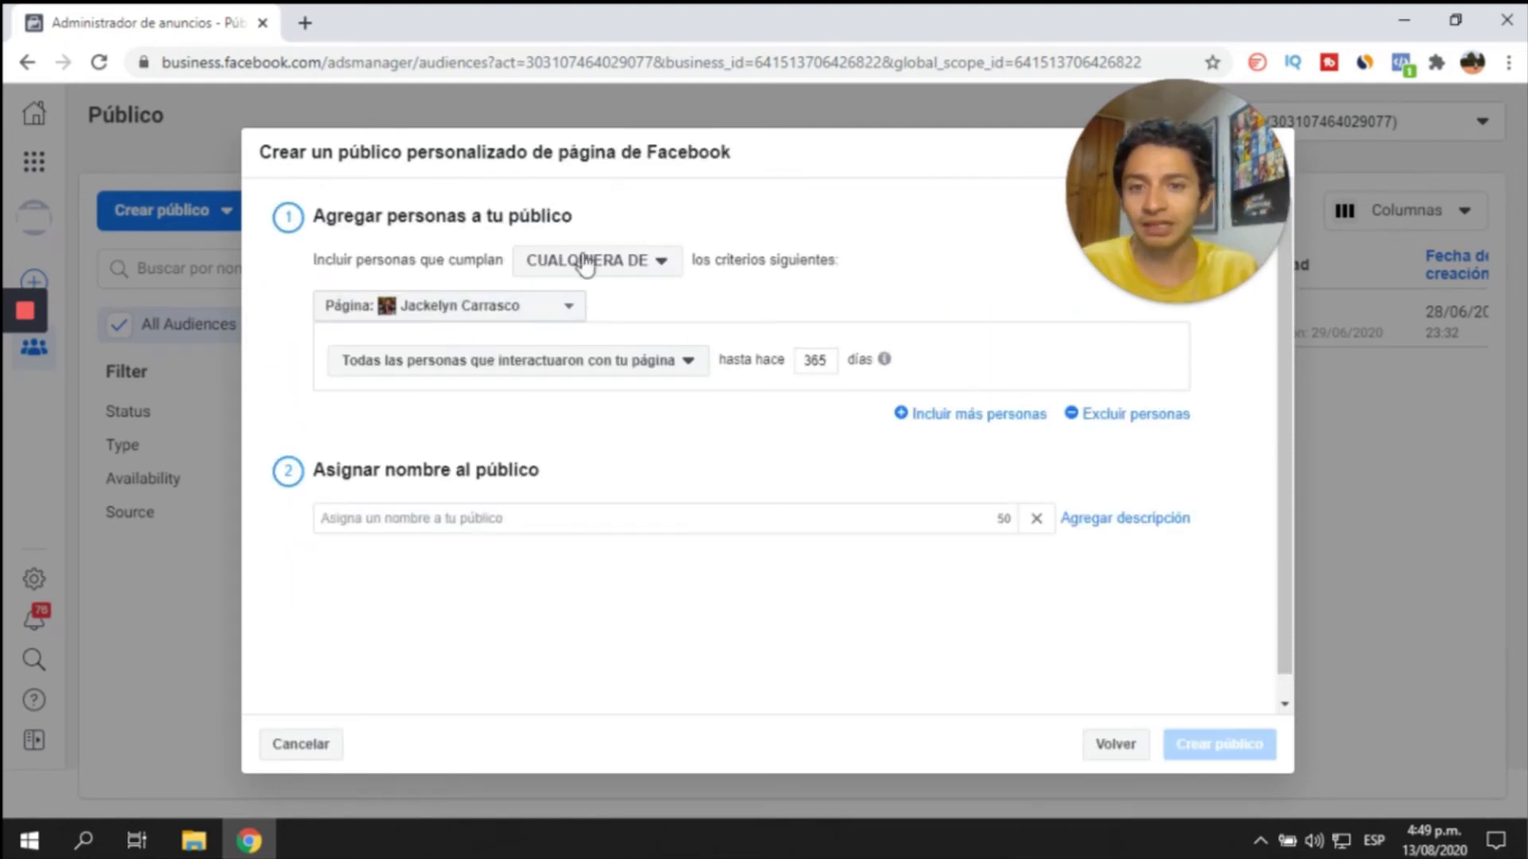
pyautogui.click(637, 371)
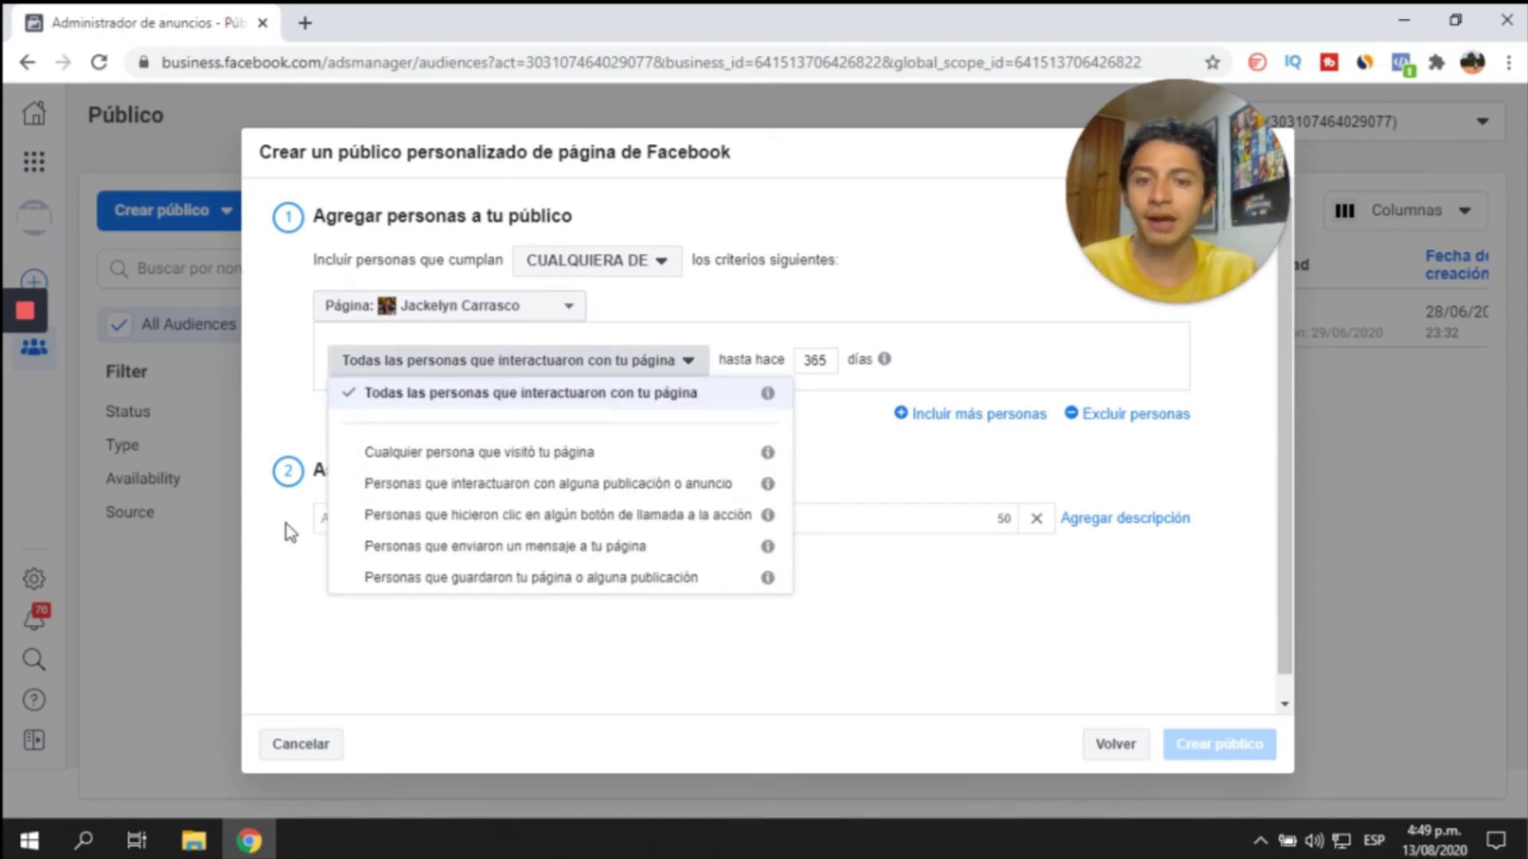
pyautogui.click(943, 656)
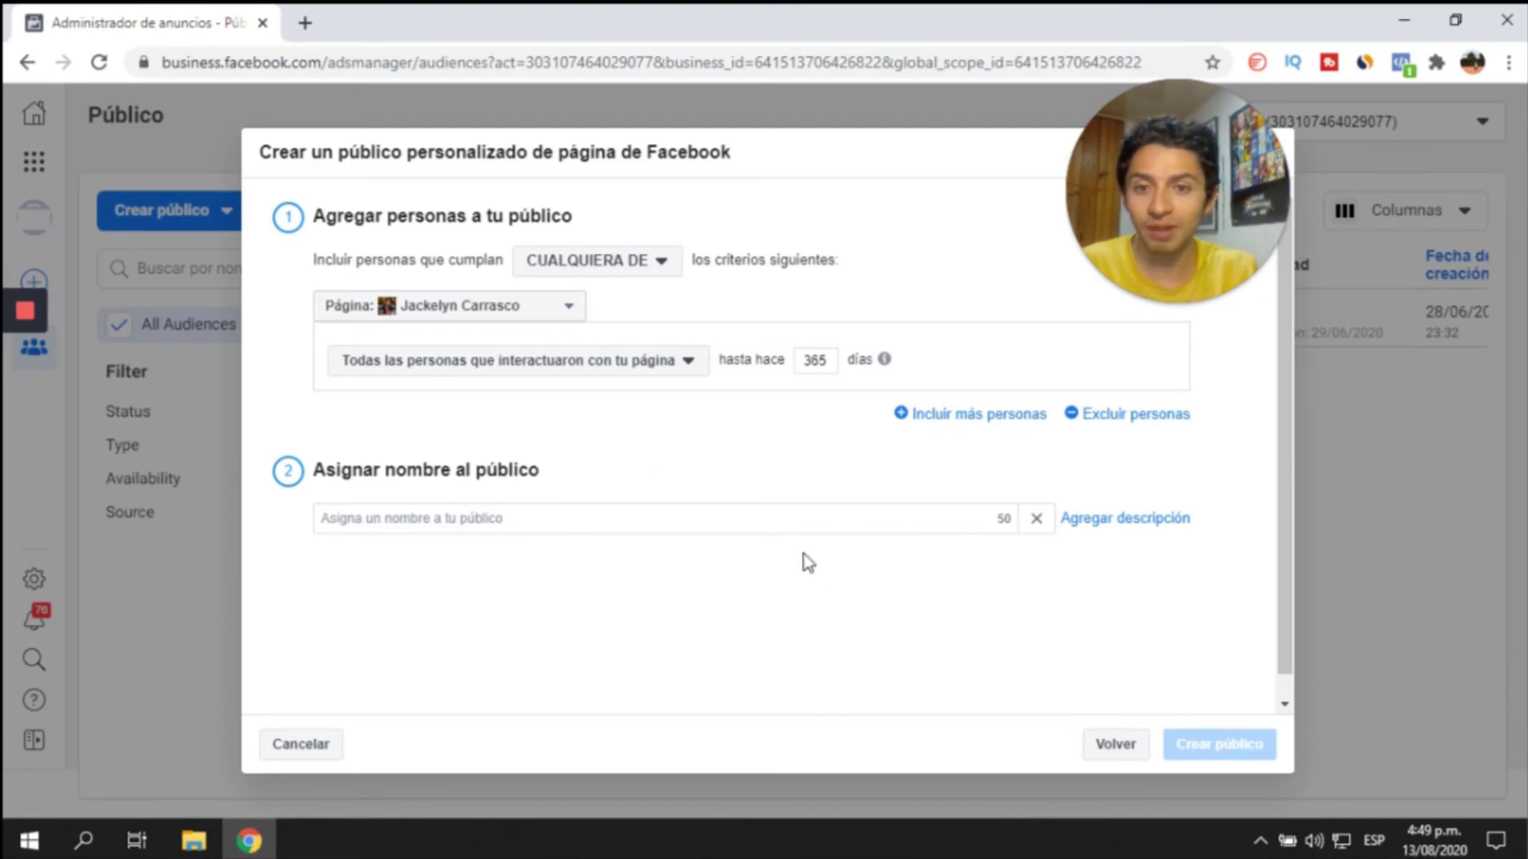
# - Select the Digital Army page and keep the interaction as Todas las personas que interactuaron con tu página
pyautogui.click(503, 308)
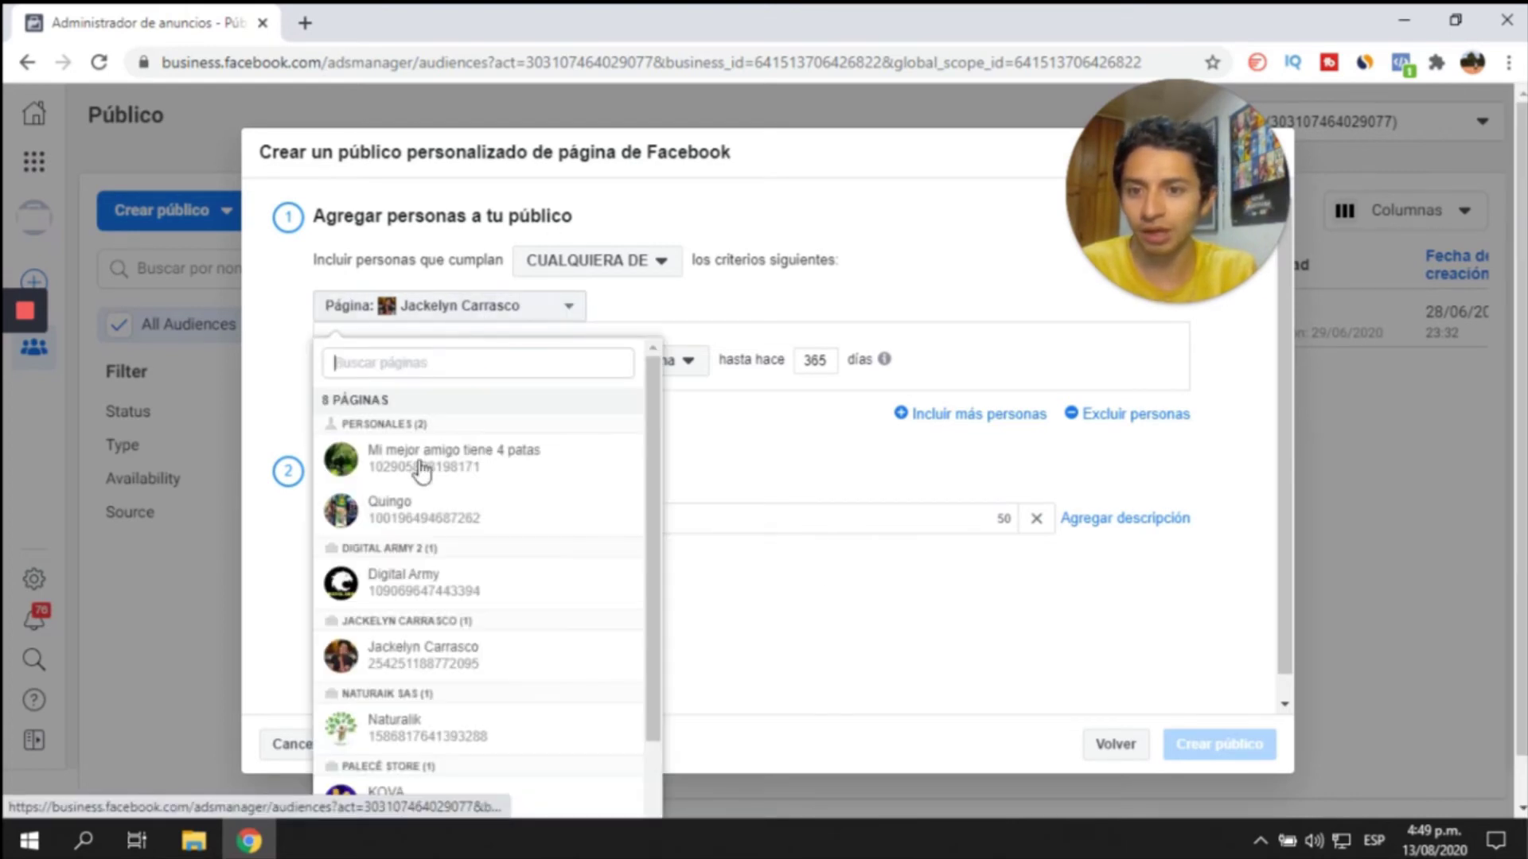
pyautogui.click(437, 589)
pyautogui.click(630, 368)
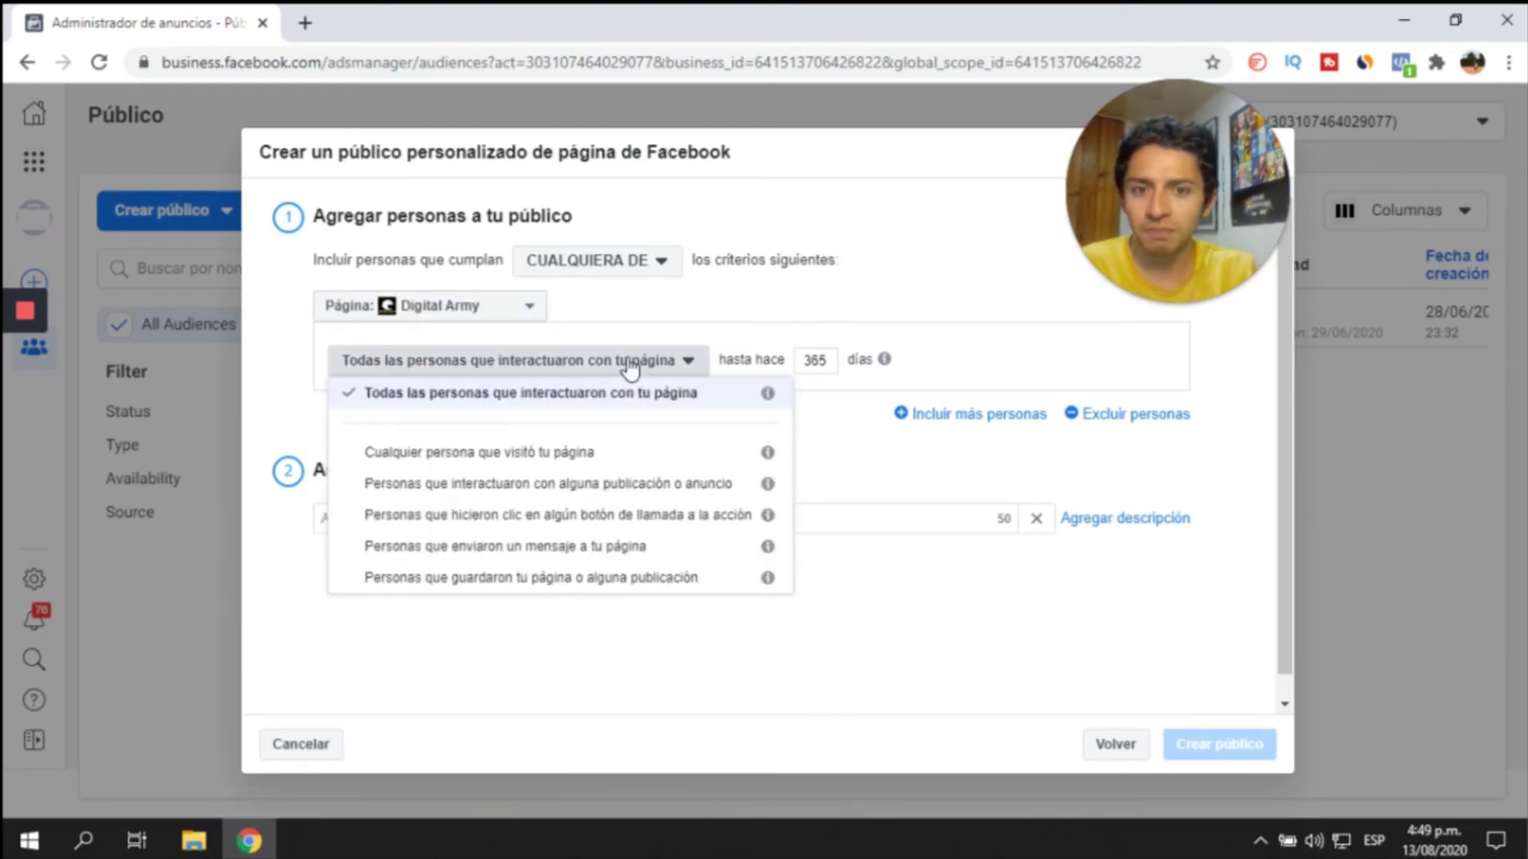
pyautogui.click(607, 403)
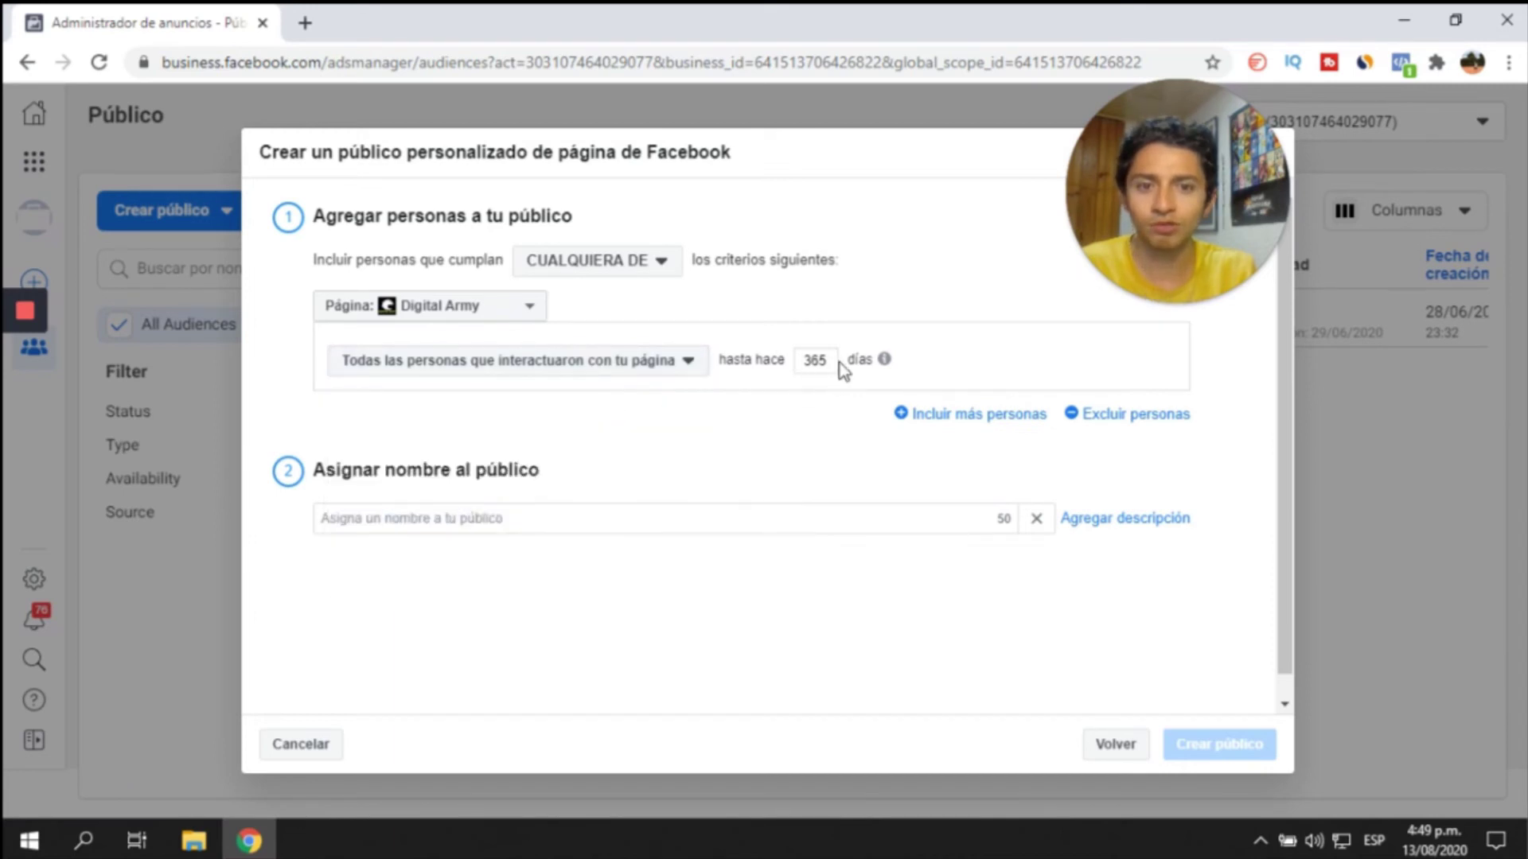
# - Set the page interaction period to 60 days and name the audience Interaccion digital army 60 dias (13agosto)
pyautogui.moveTo(825, 360); pyautogui.dragTo(776, 362)
pyautogui.write('60')
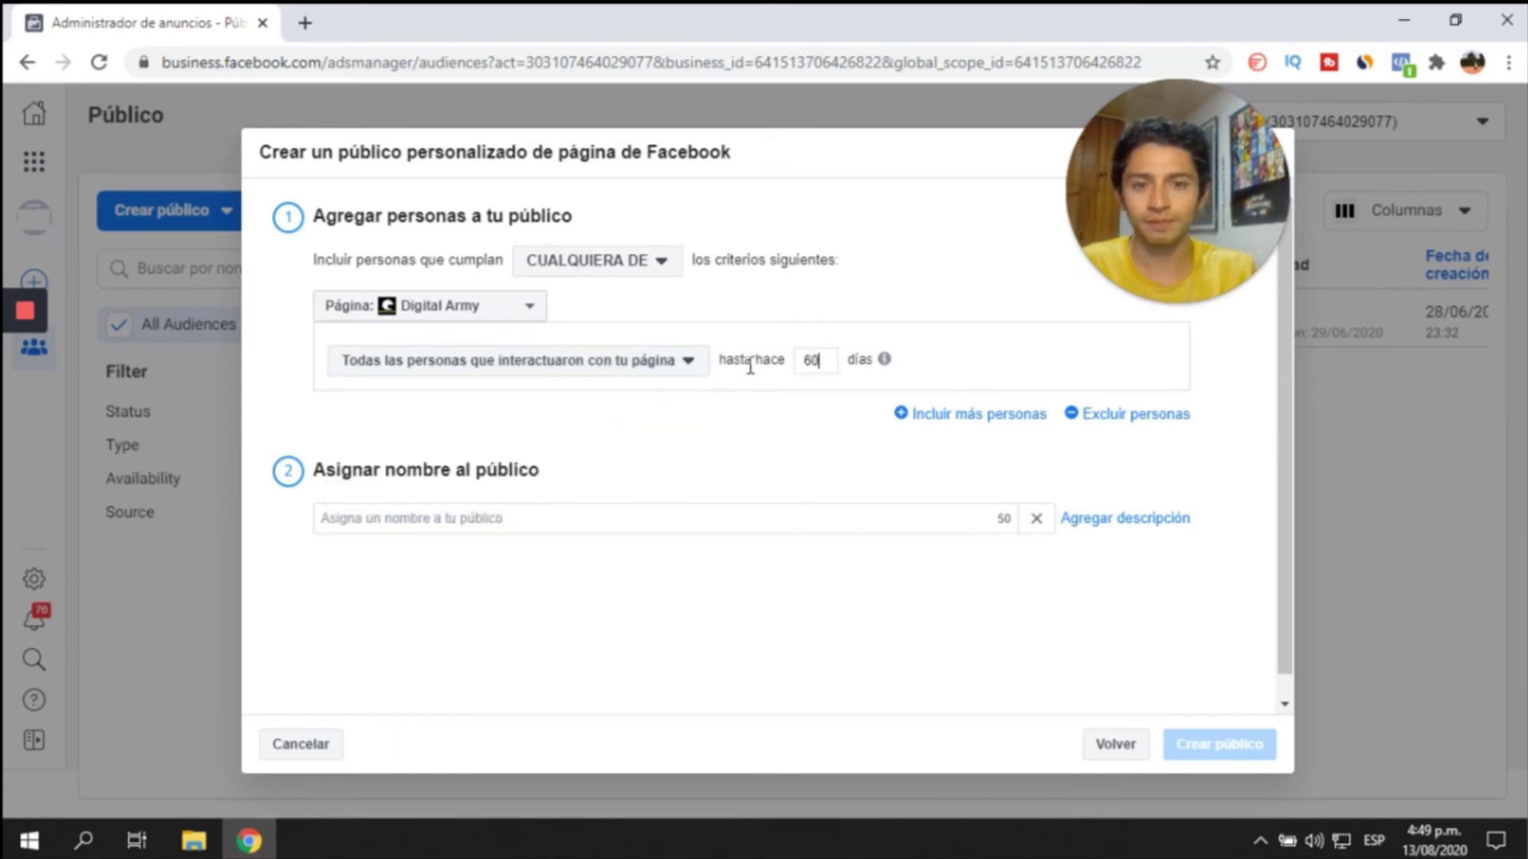
pyautogui.click(526, 525)
pyautogui.write('(')
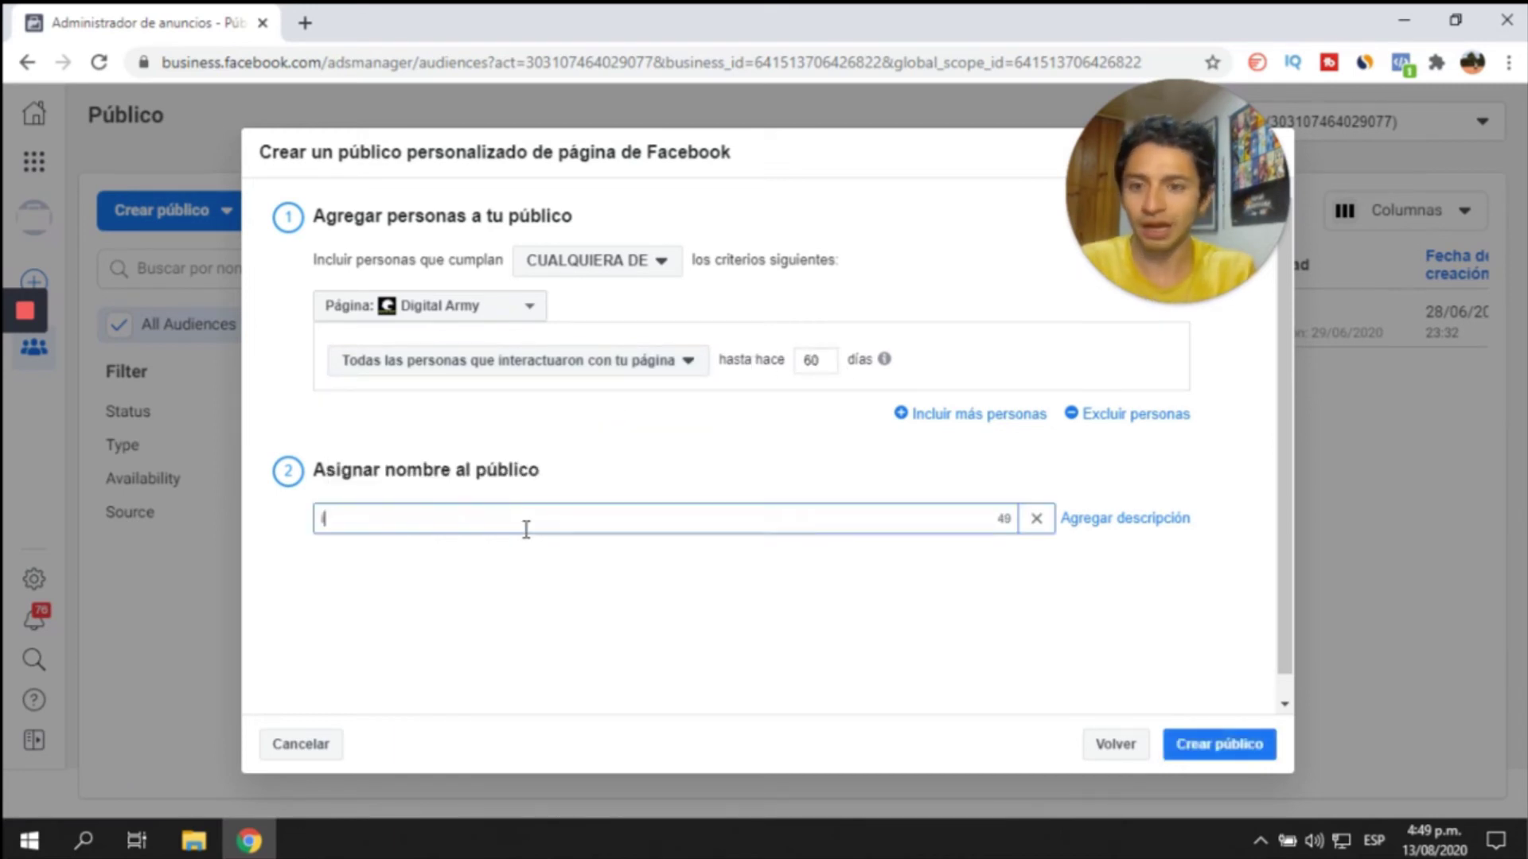
pyautogui.press('BackSpace')
pyautogui.write('Inte')
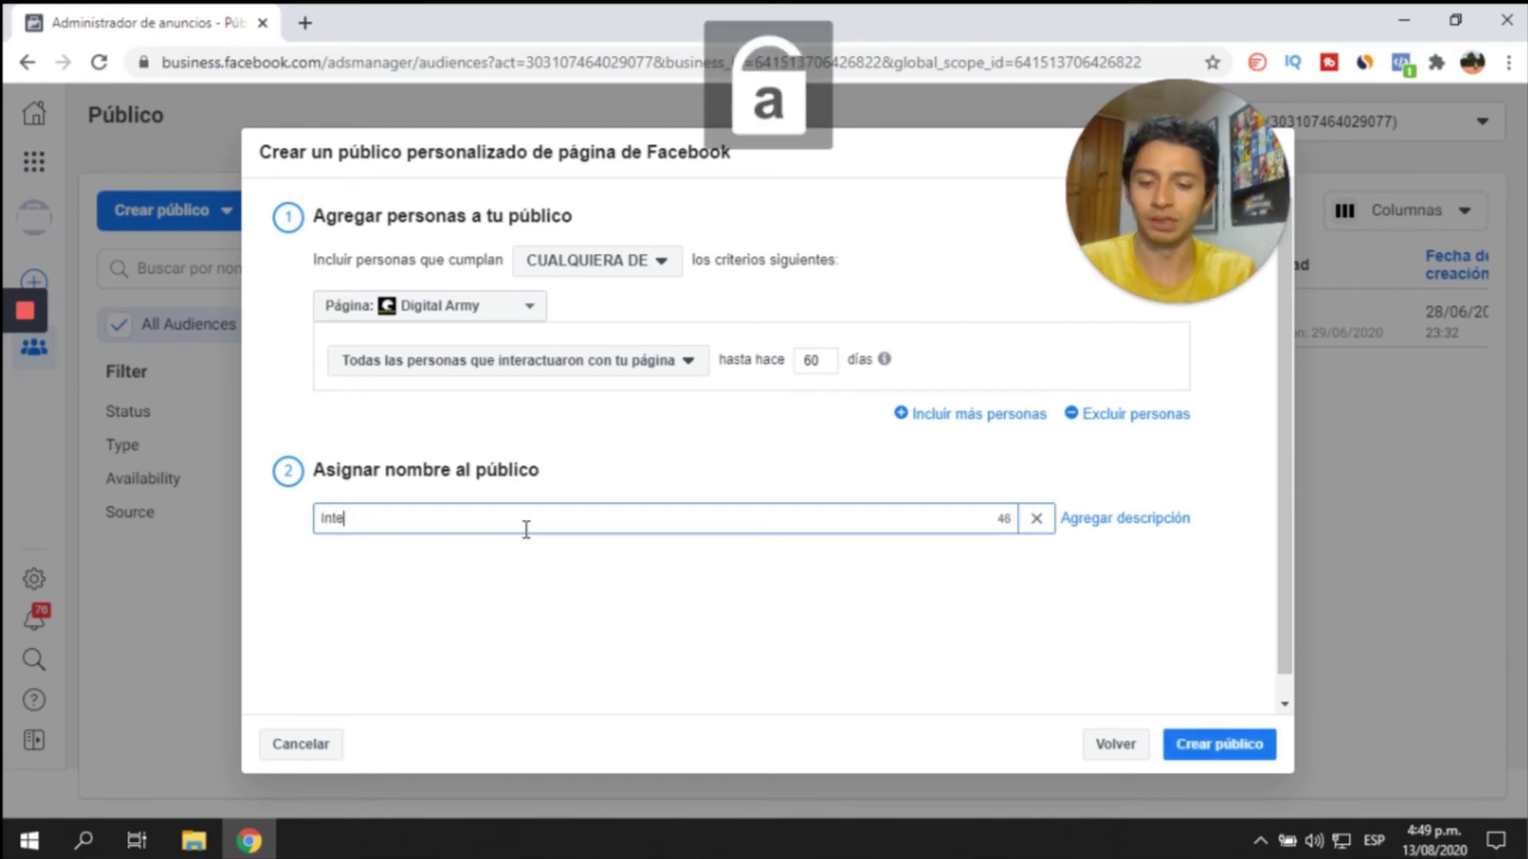
pyautogui.write('raccion digi')
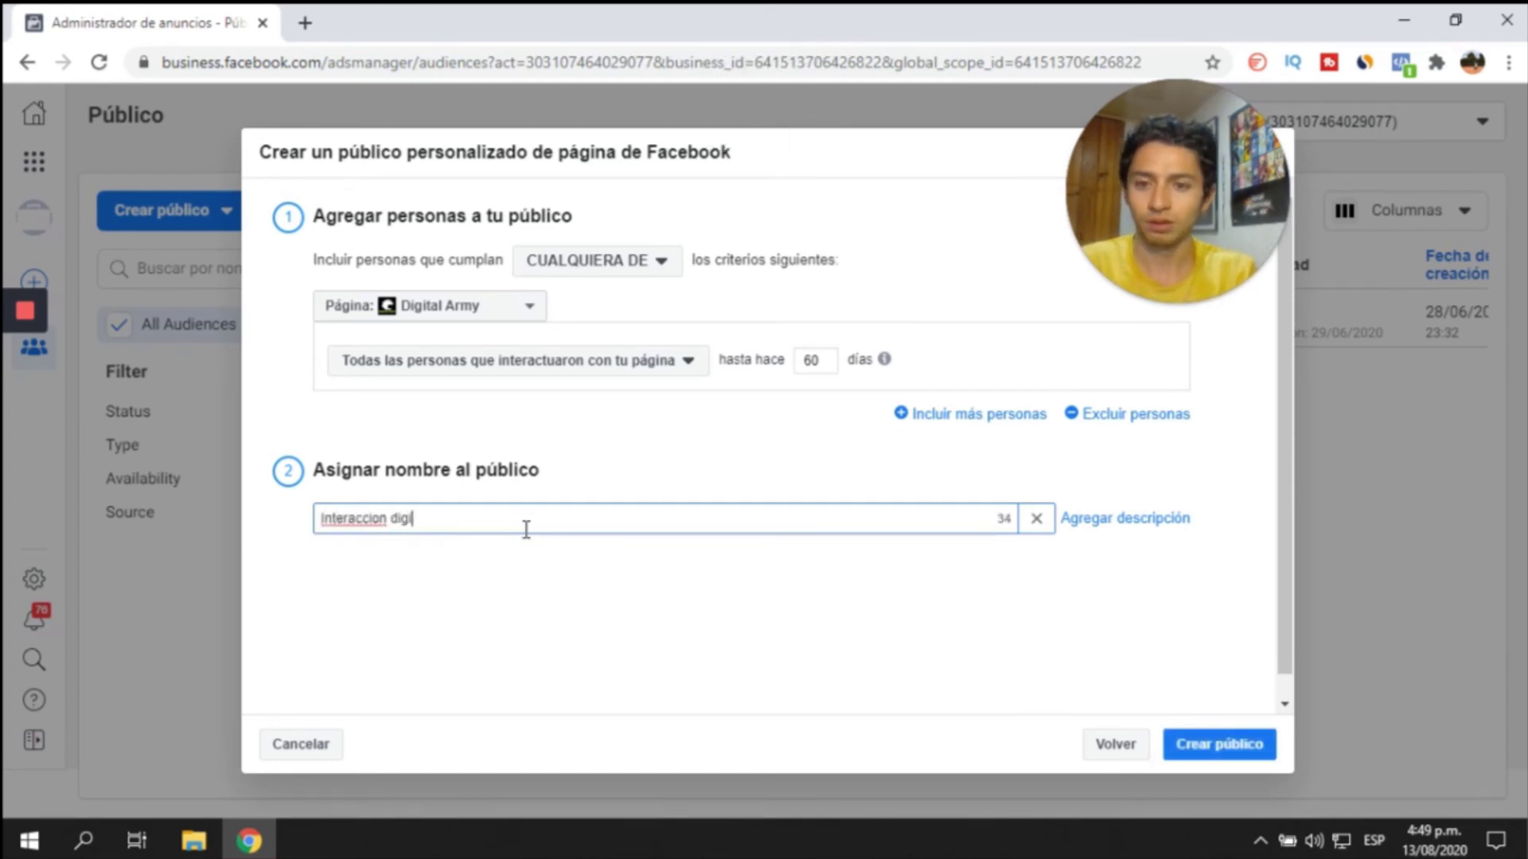
pyautogui.write('tal army 6')
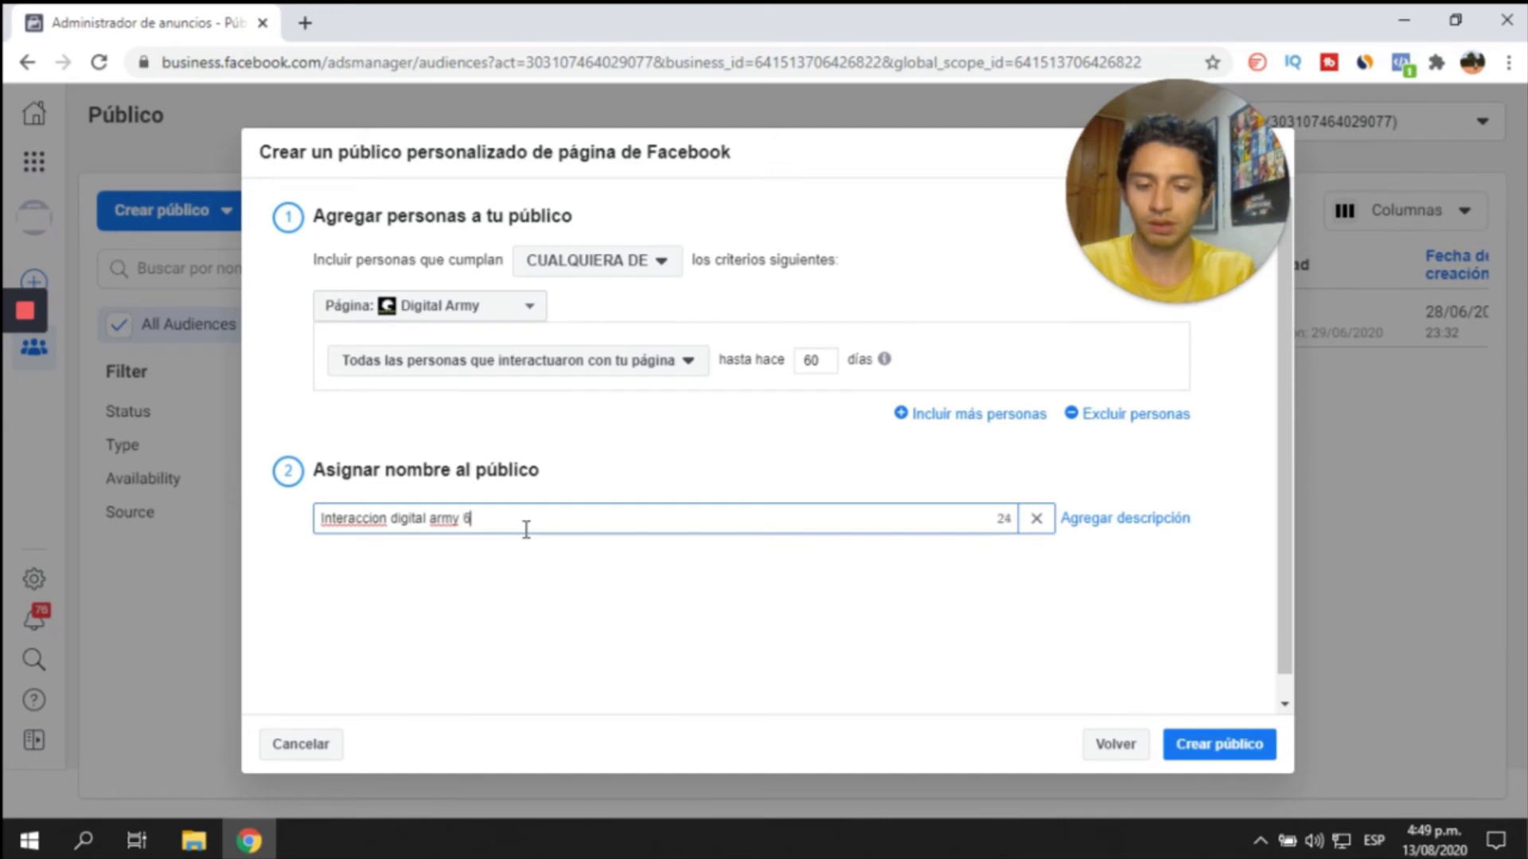
pyautogui.write('0 dias')
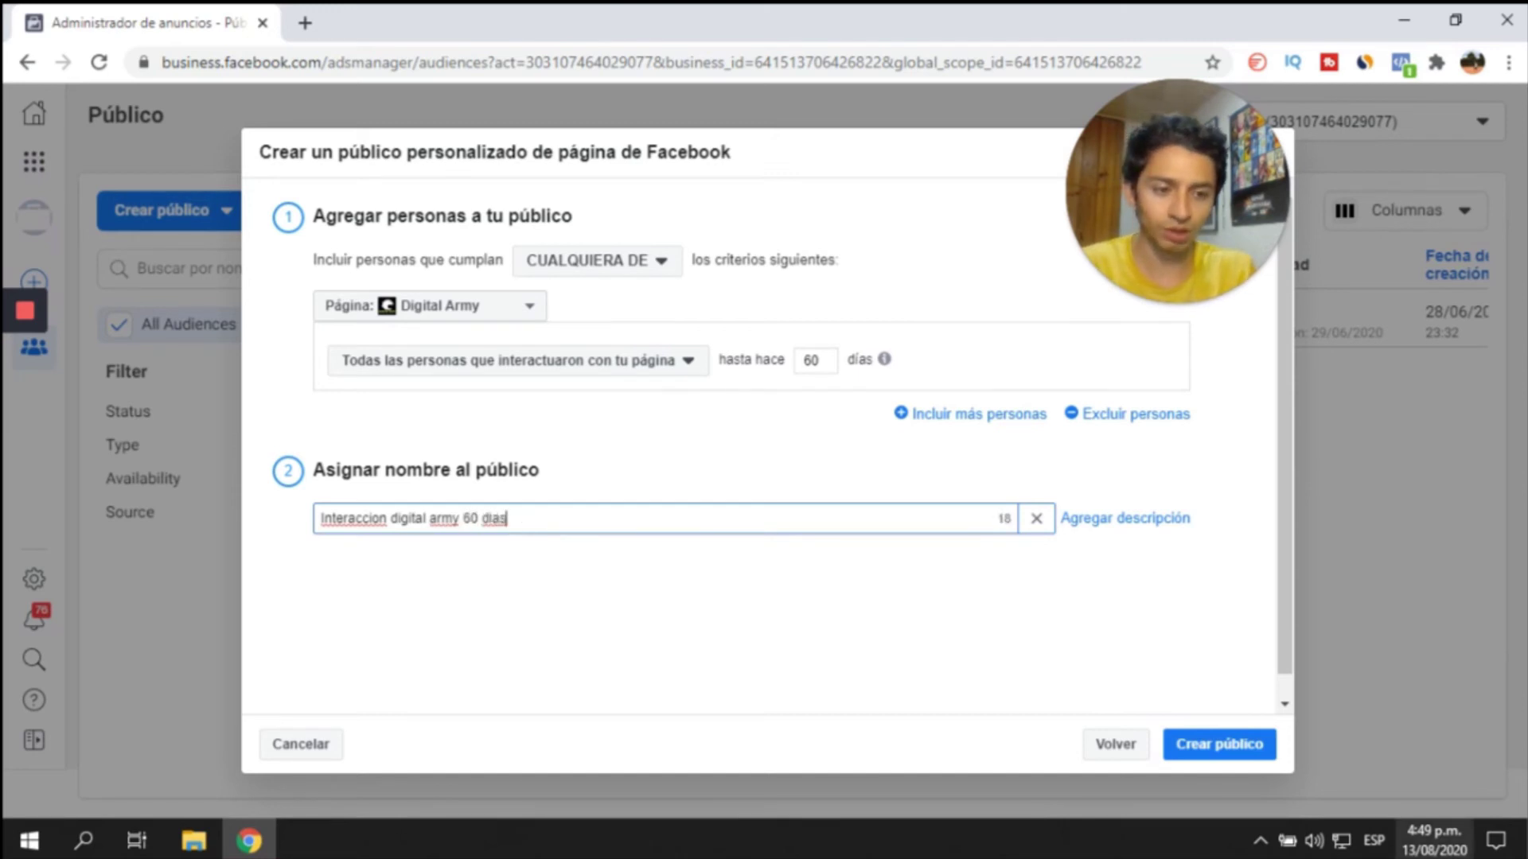
pyautogui.write(' (')
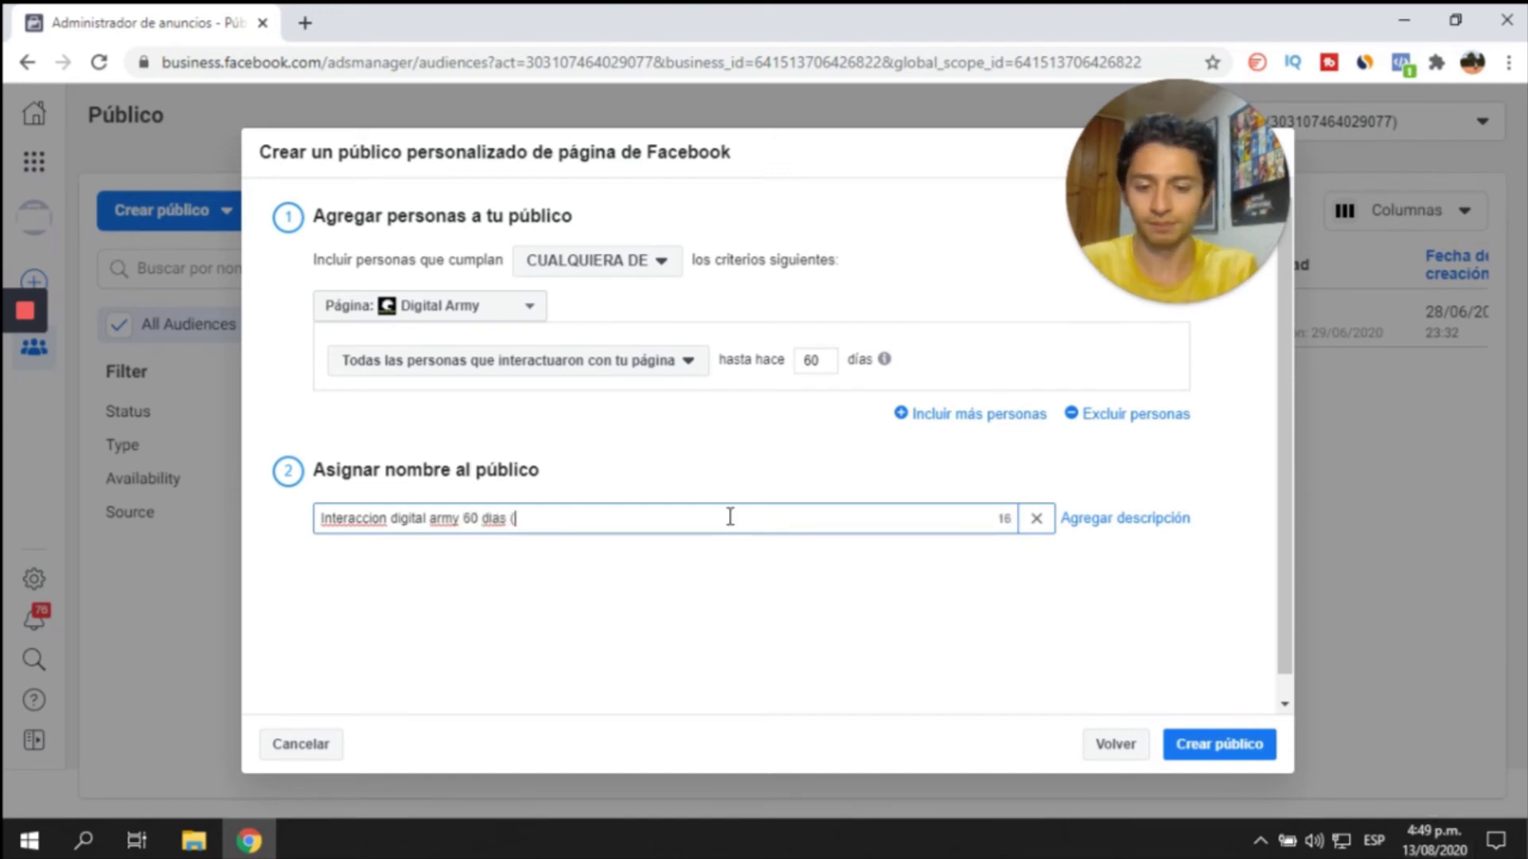
pyautogui.write('13agost')
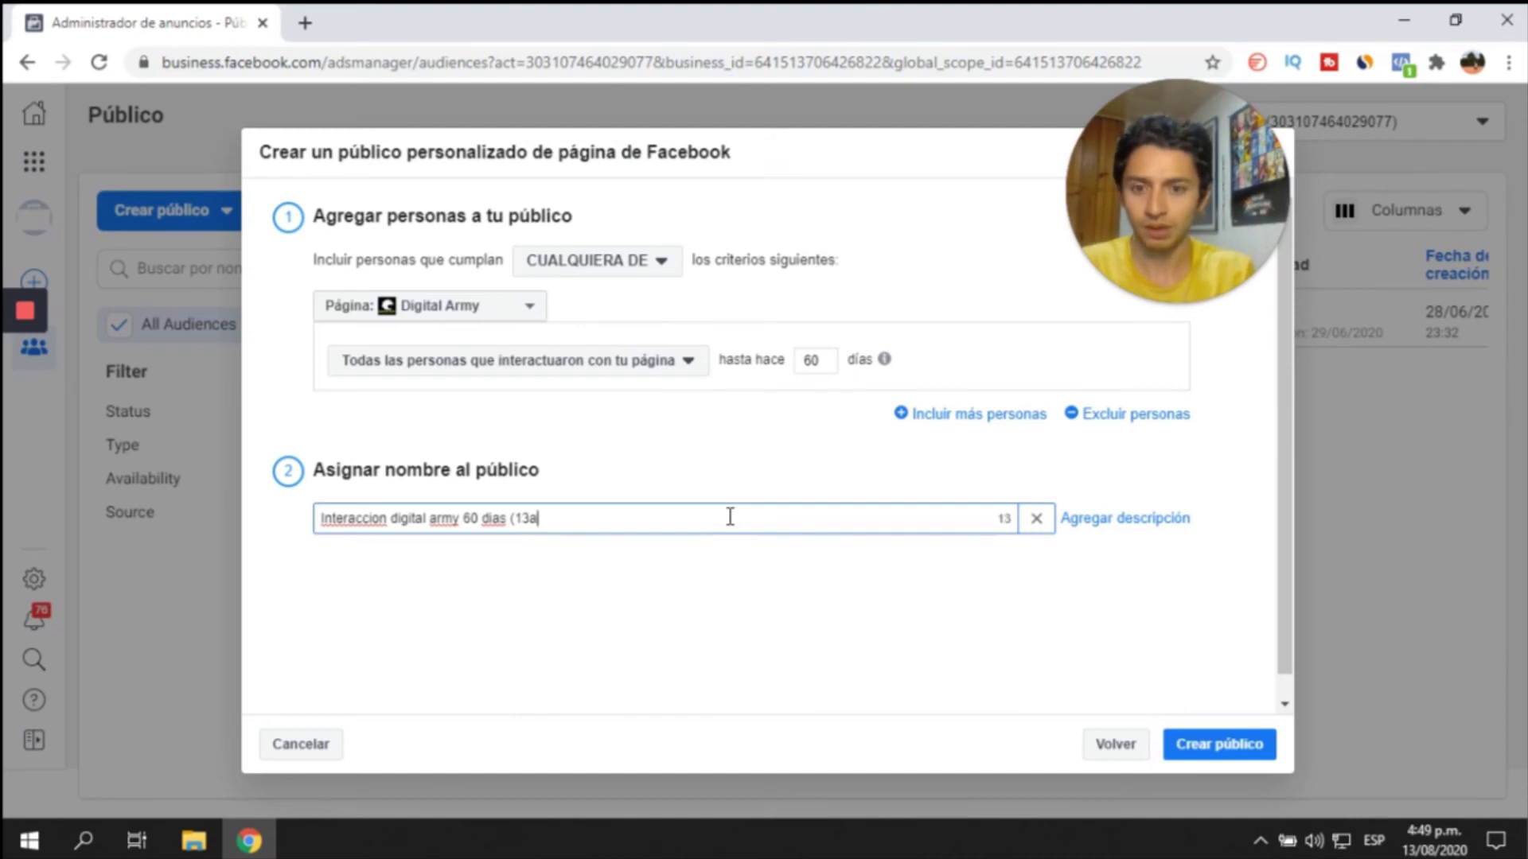
pyautogui.press('BackSpace')
pyautogui.write('to')
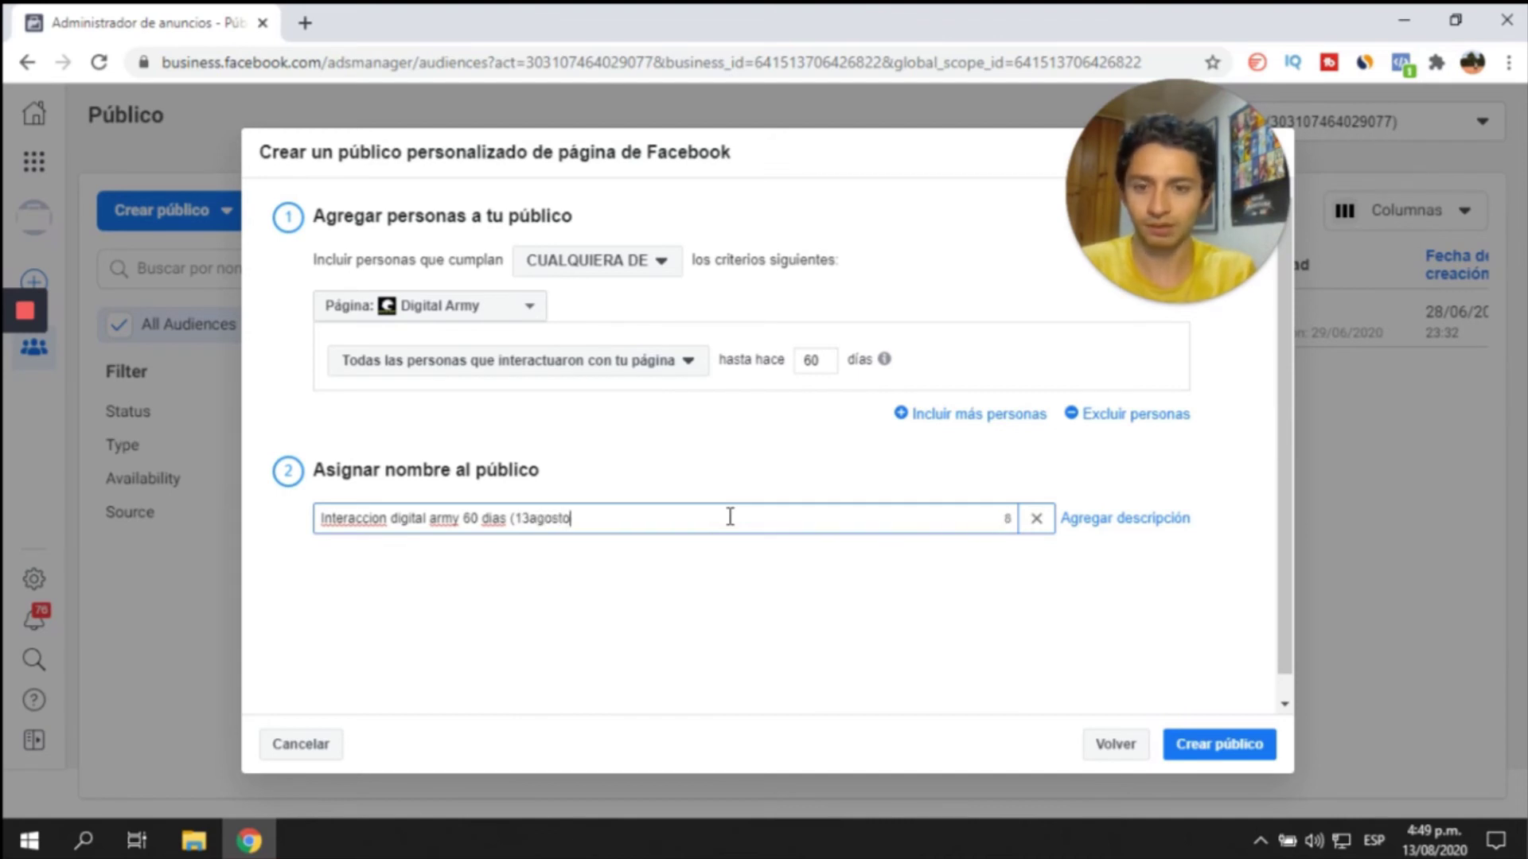
pyautogui.write(')')
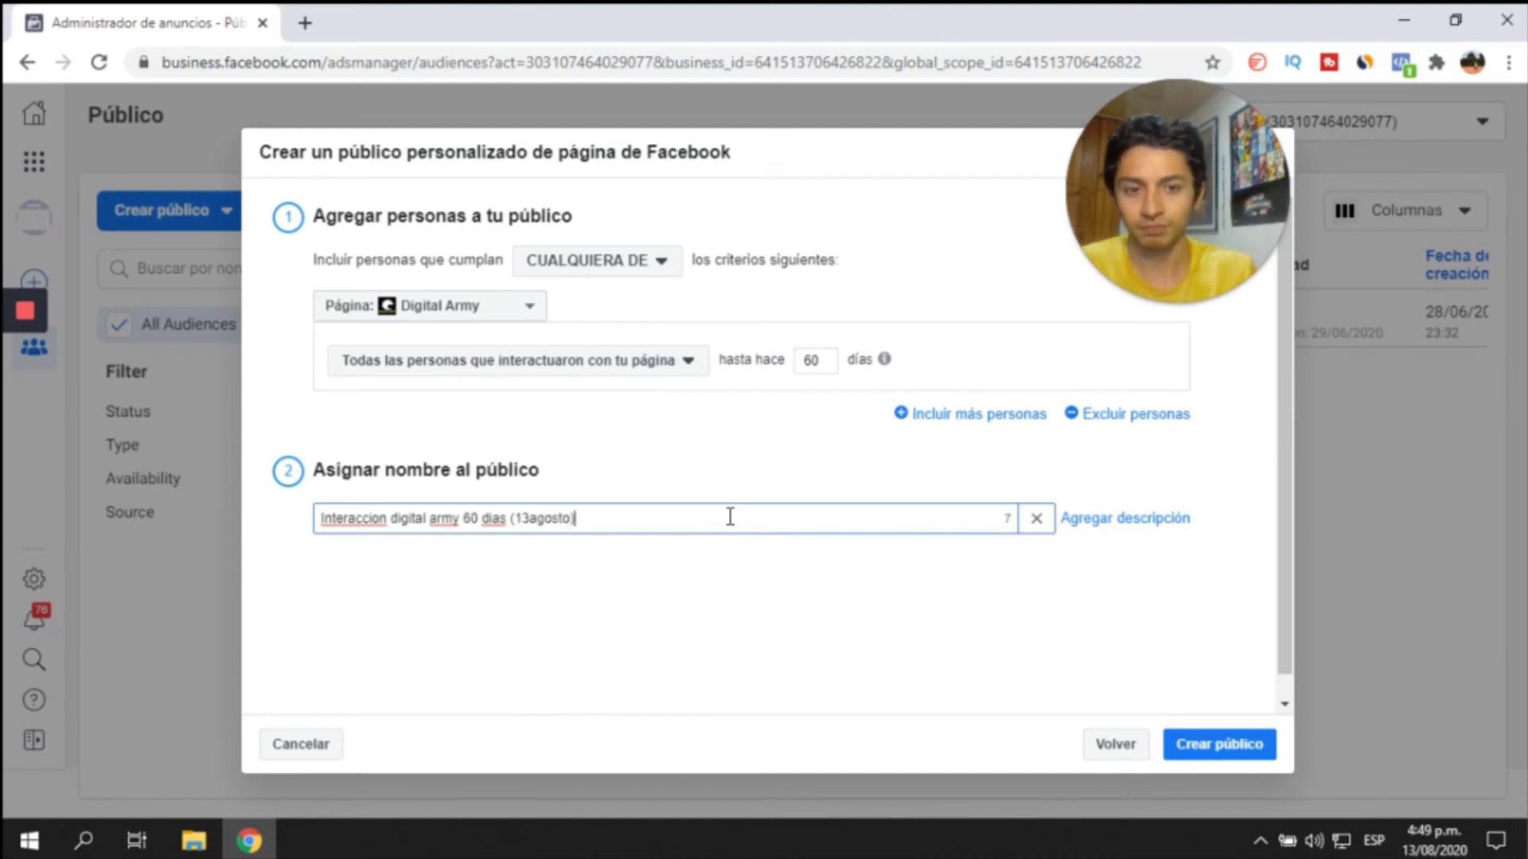
# - Create the custom audience and close the creation dialog without starting a similar audience or an ad
pyautogui.click(1234, 749)
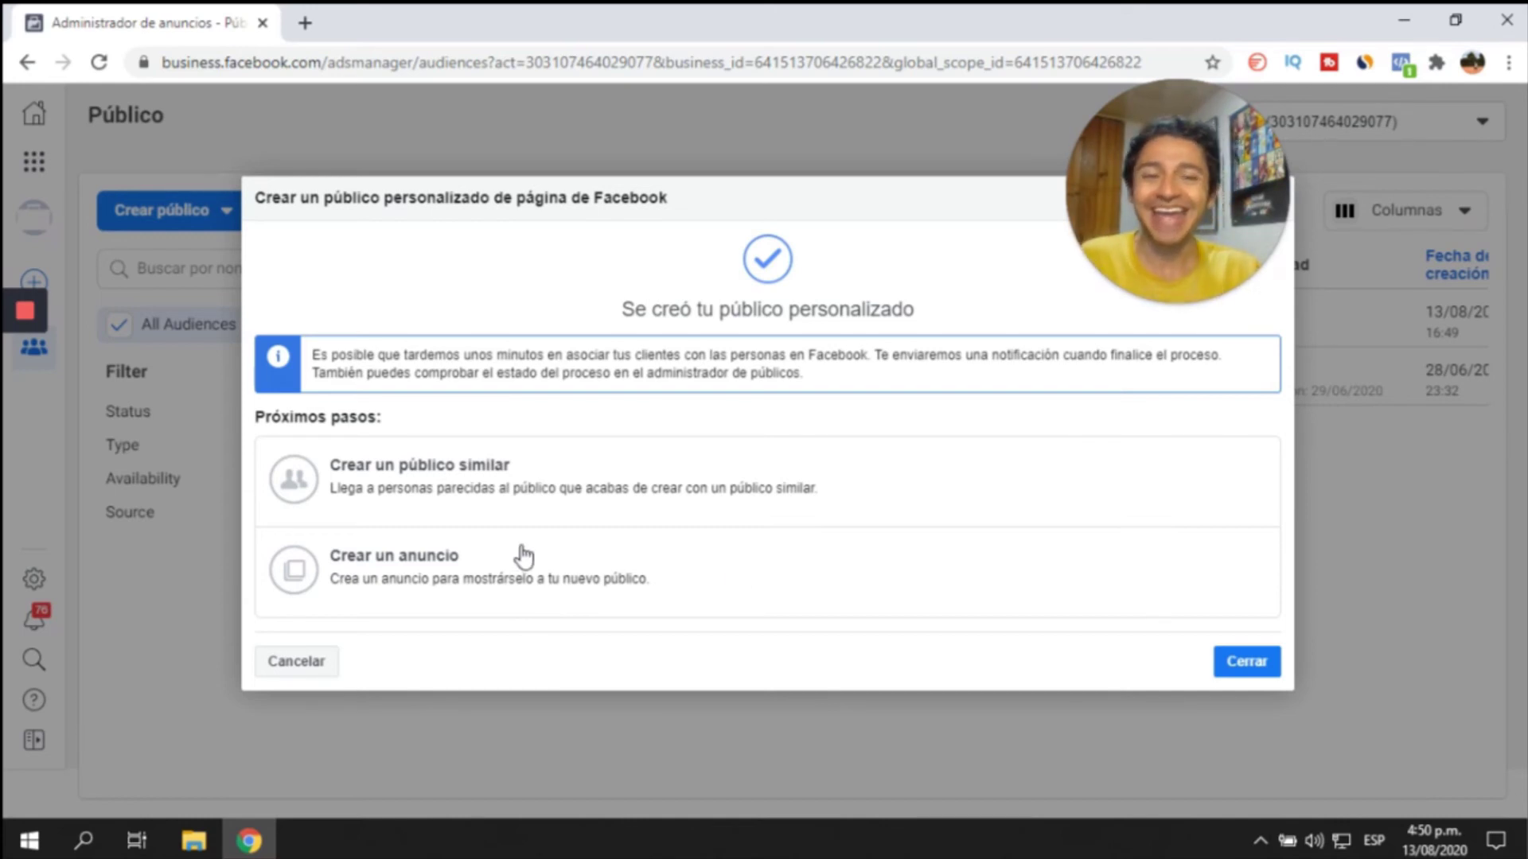
pyautogui.click(1266, 666)
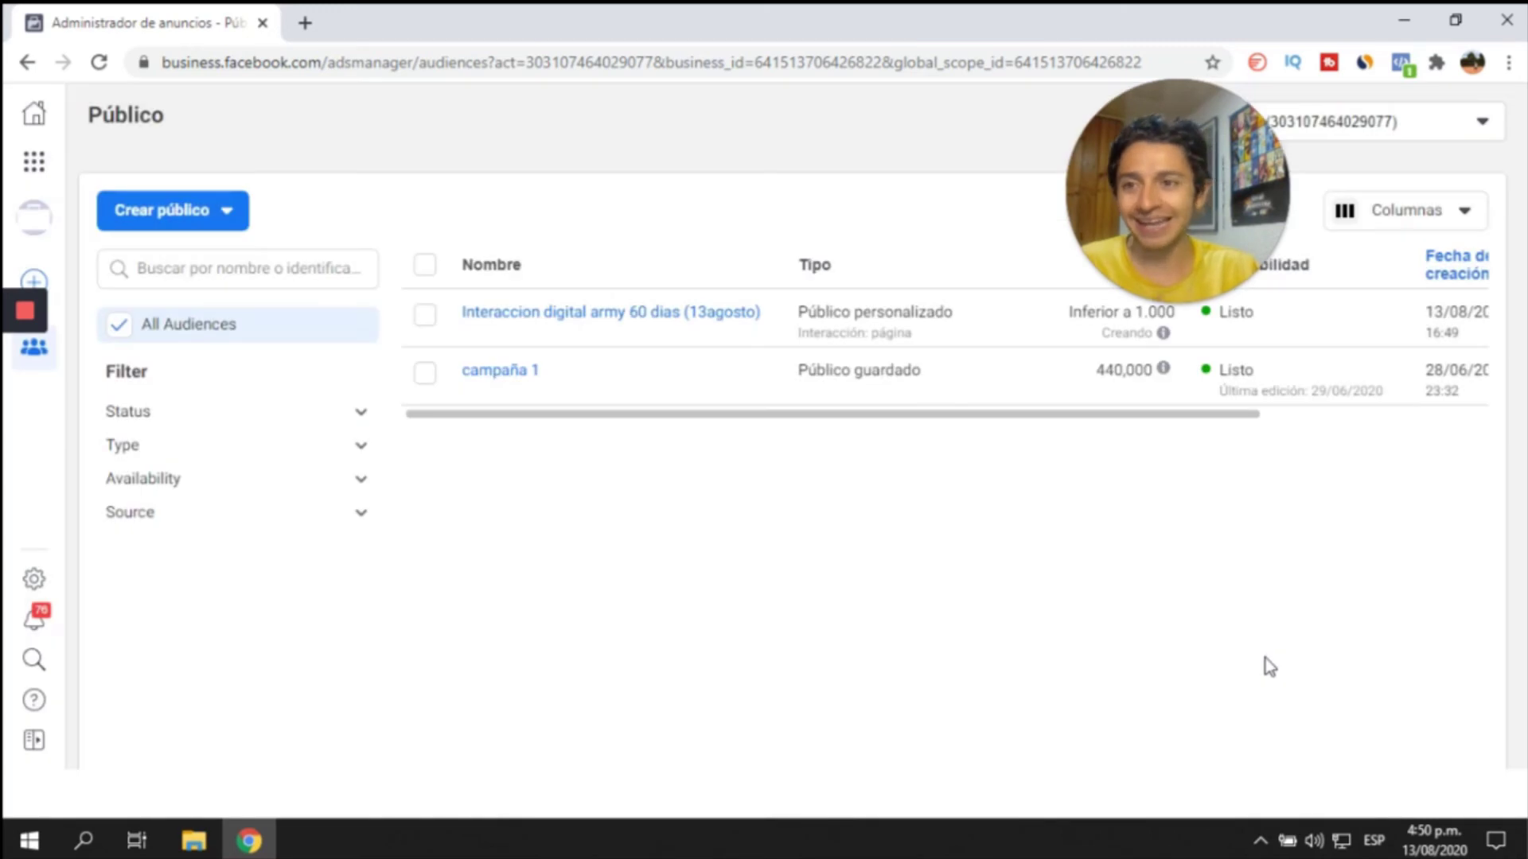
# - Go to the campaigns list in Administrador de anuncios and switch off the draft campaign Nueva campaña
pyautogui.click(35, 162)
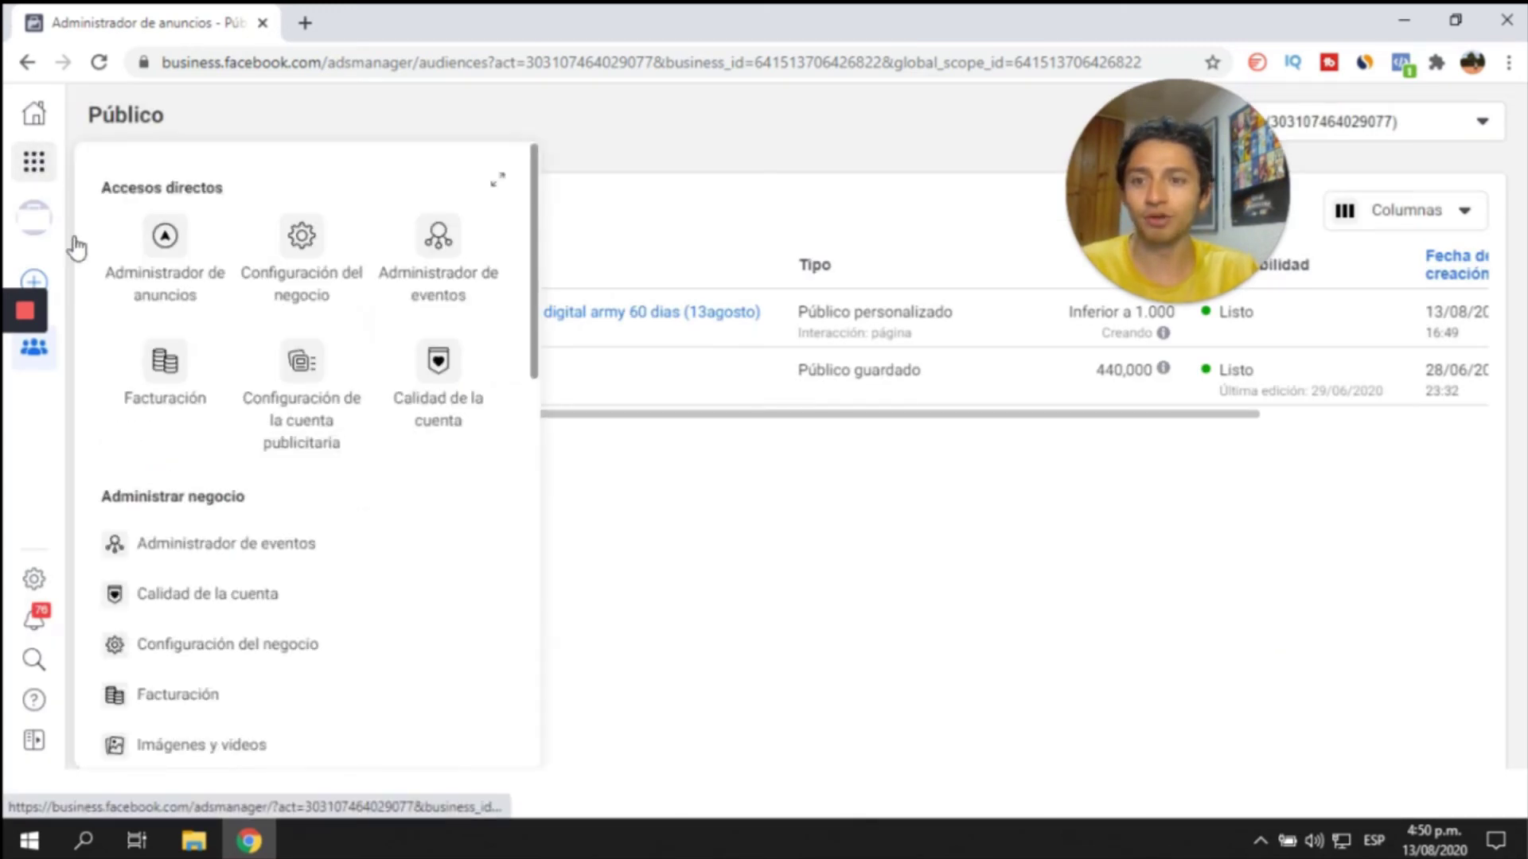
pyautogui.click(135, 240)
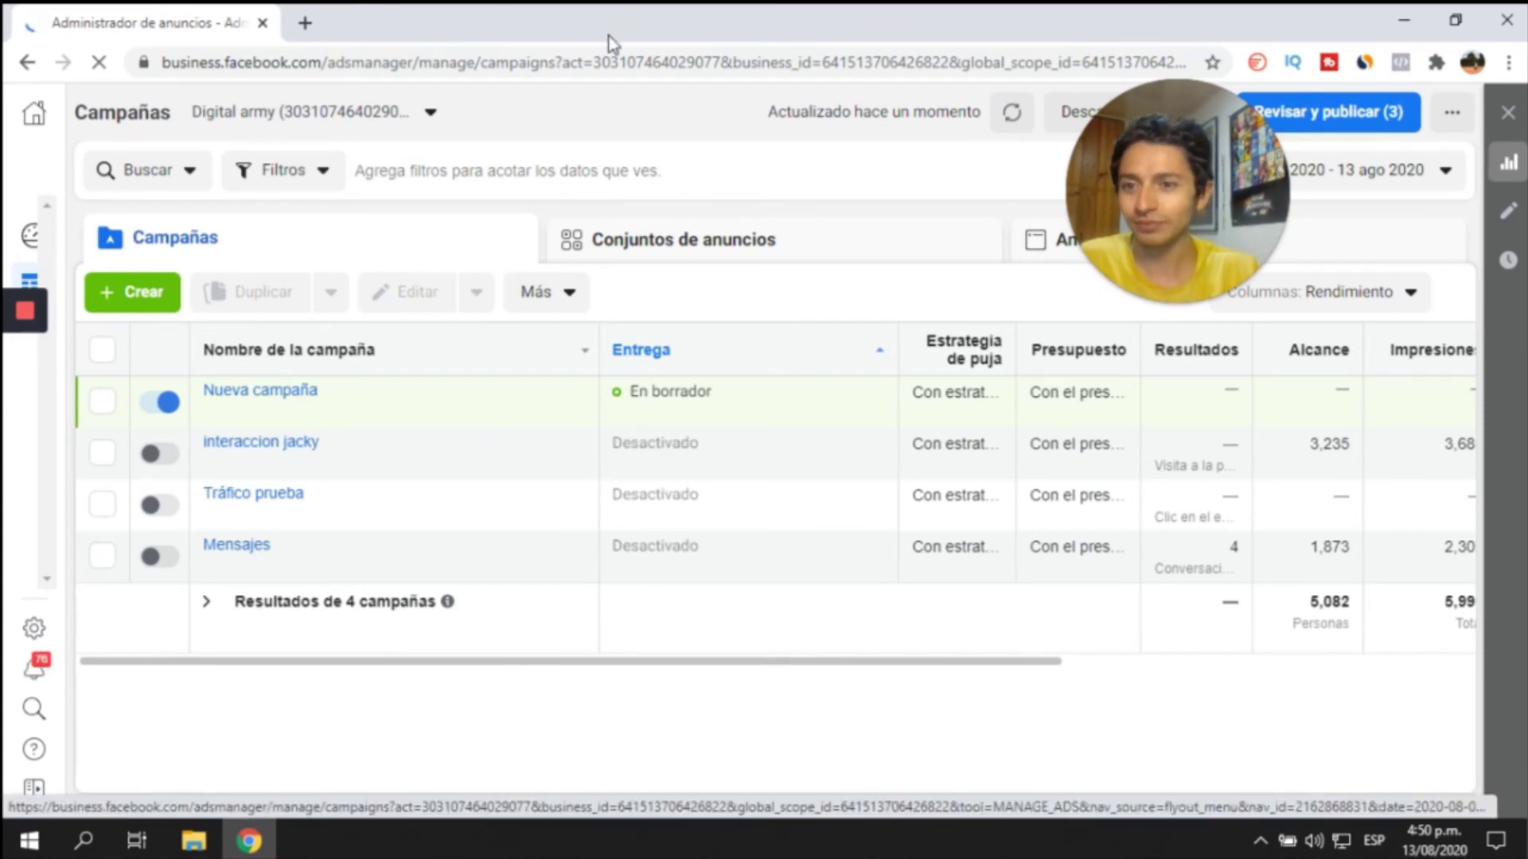
pyautogui.moveTo(213, 412)
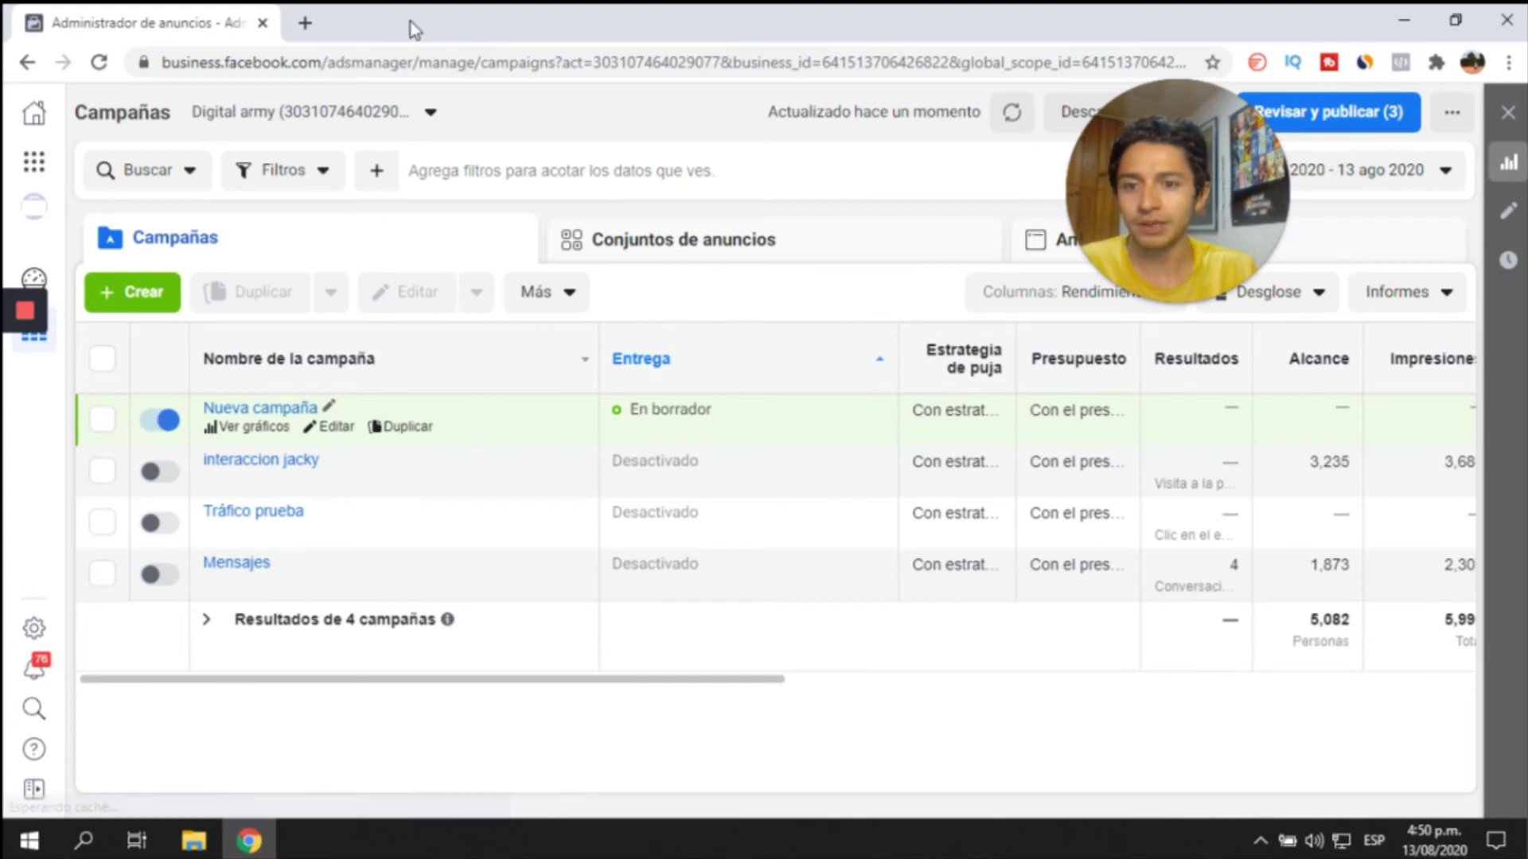
pyautogui.click(161, 422)
# - Create a new campaign with the Tráfico objective
pyautogui.click(128, 306)
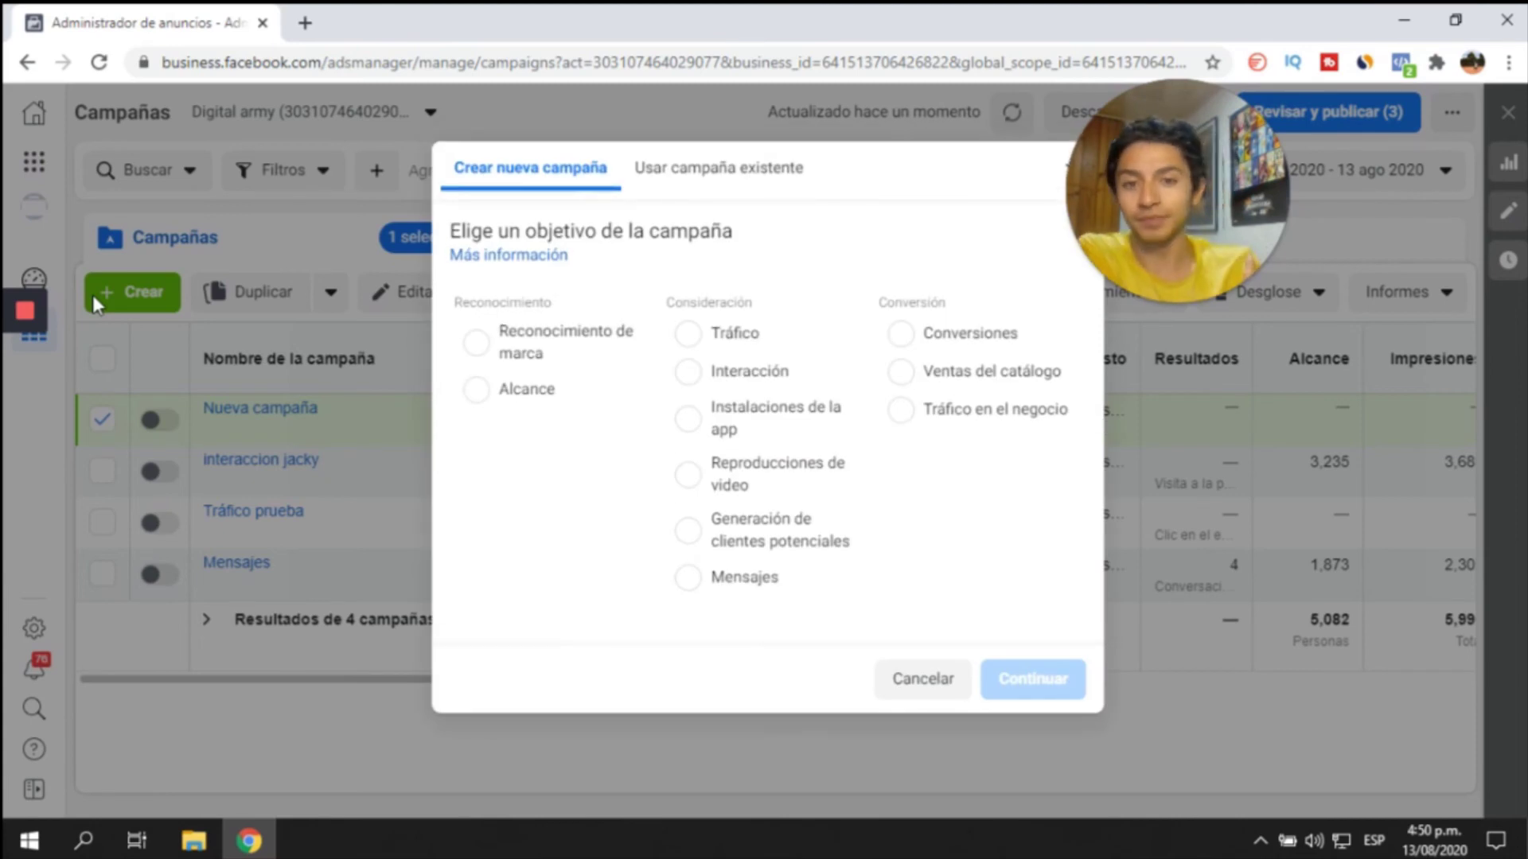
pyautogui.click(707, 336)
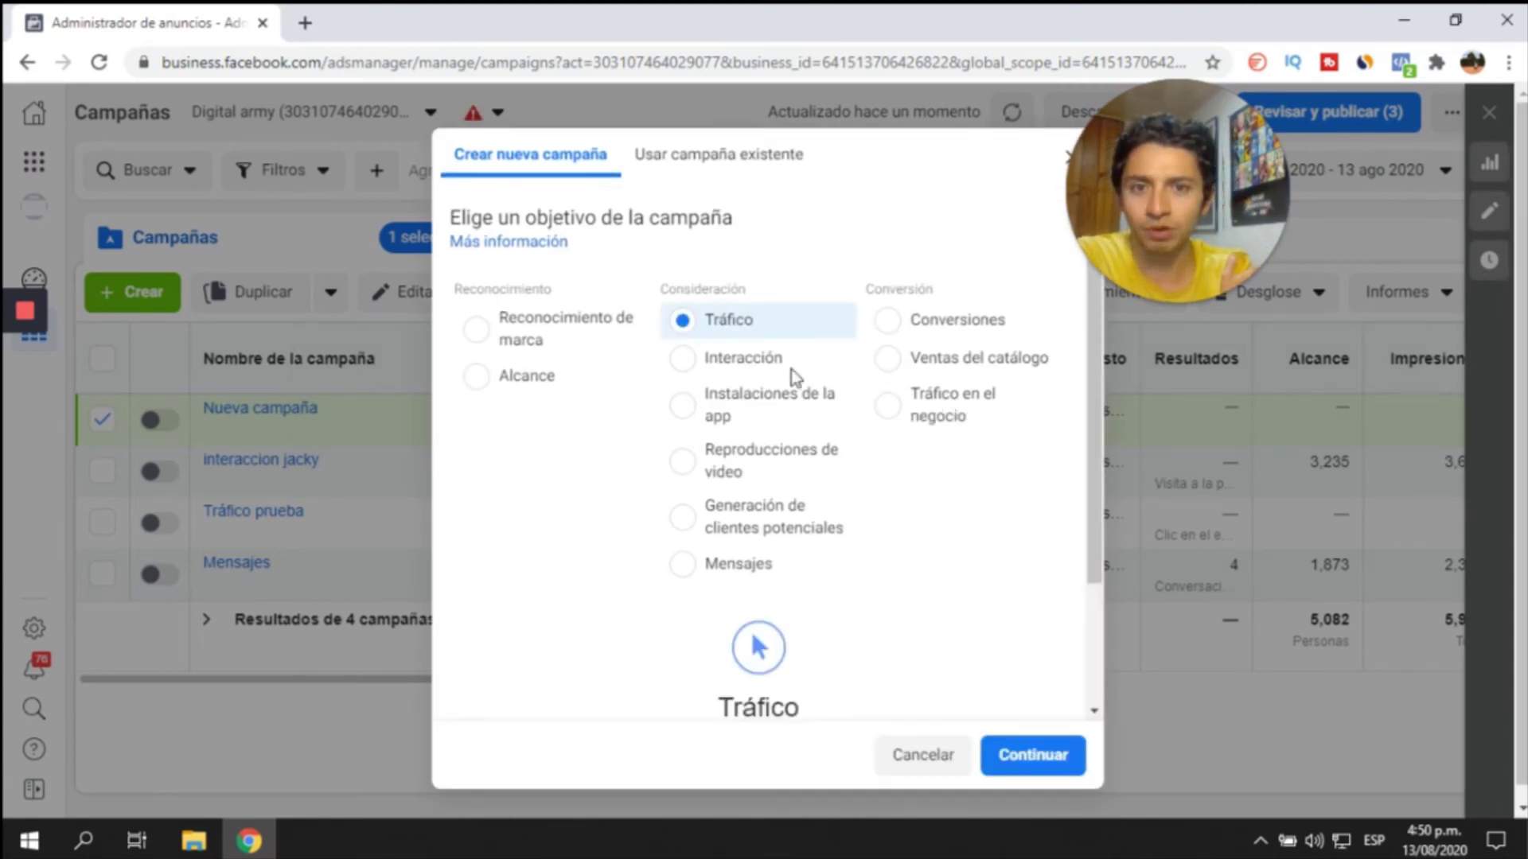
pyautogui.scroll(-2, 972, 553)
pyautogui.click(1042, 764)
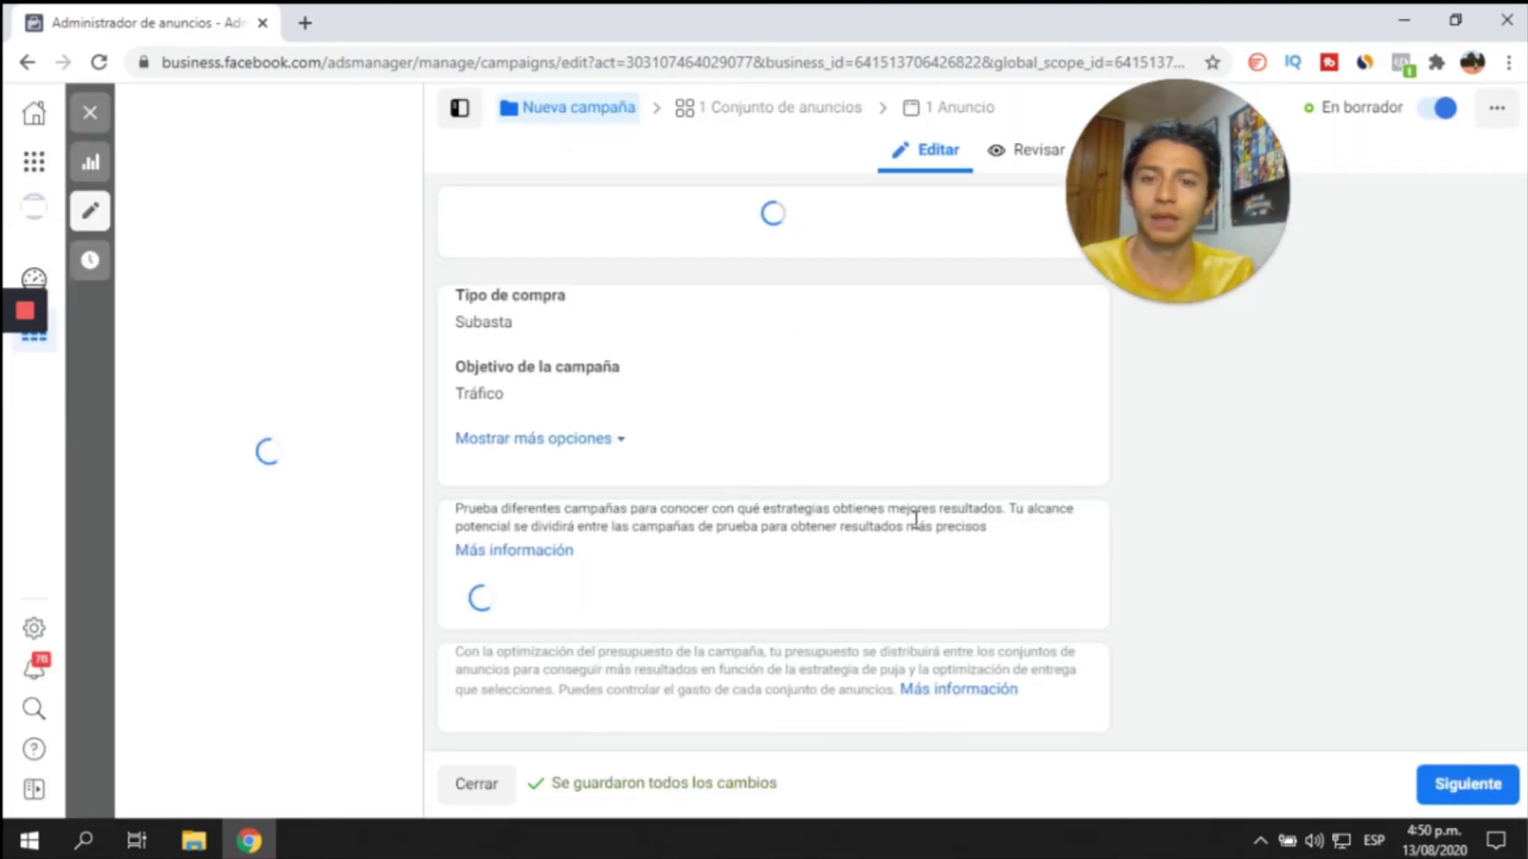
# - Open the new campaign's ad set, Nuevo conjunto de anuncios, and go to its Público section
pyautogui.scroll(-5, 832, 561)
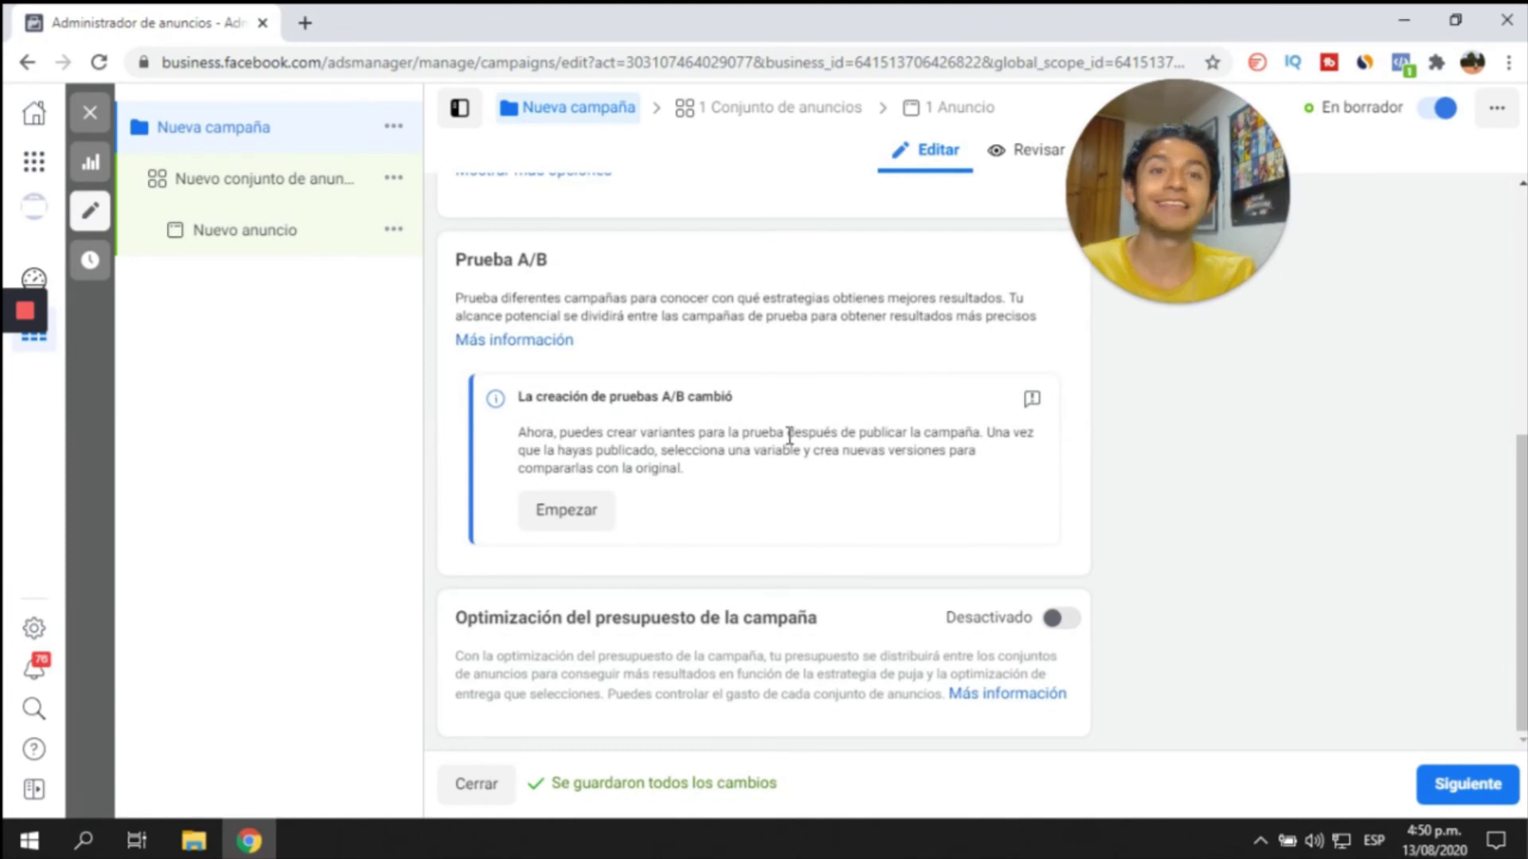
pyautogui.scroll(5, 1187, 587)
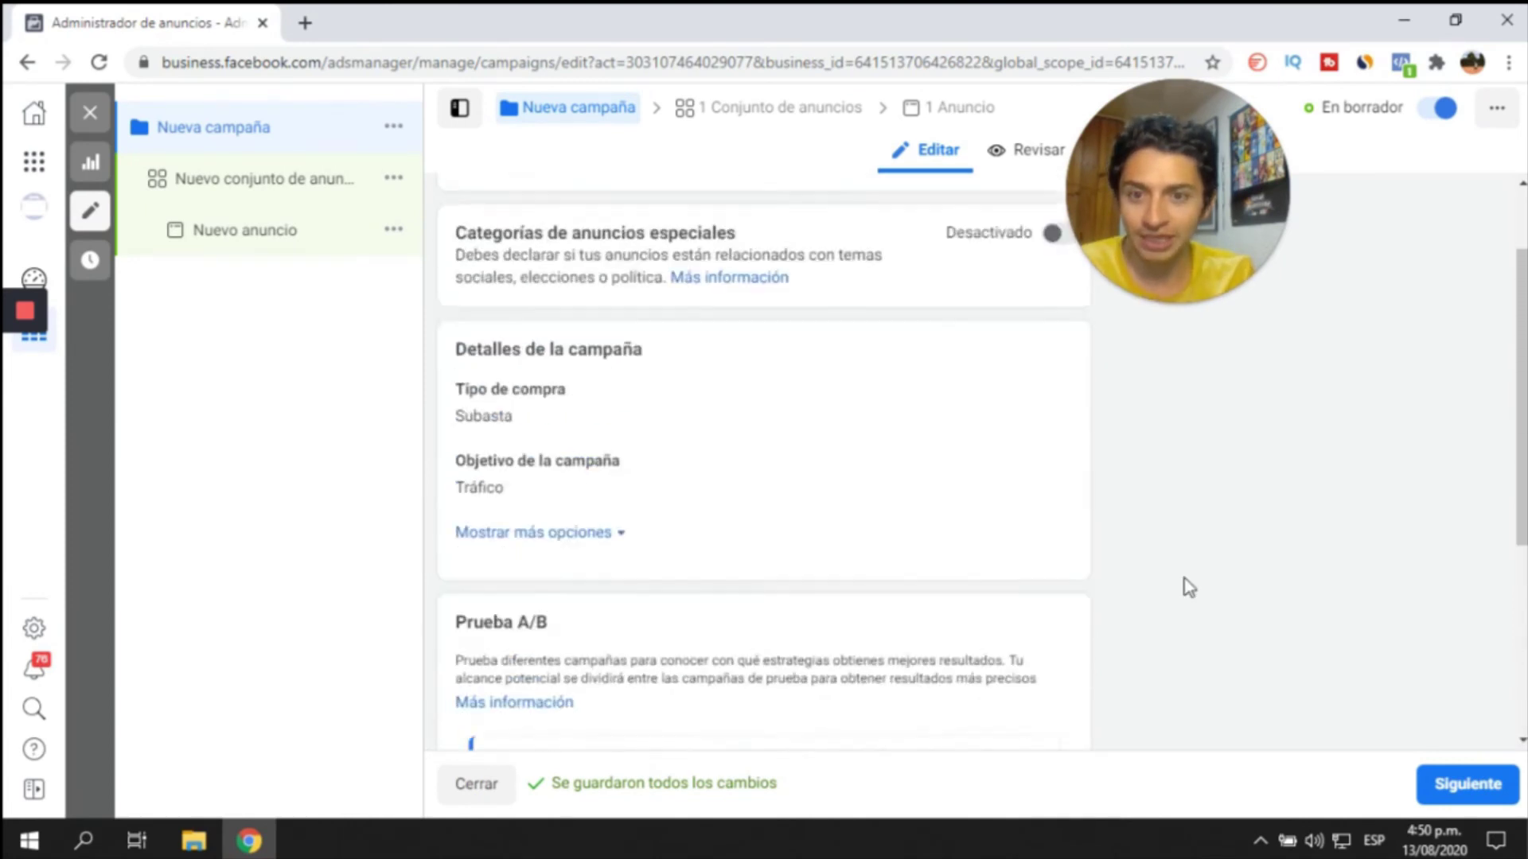
pyautogui.click(300, 180)
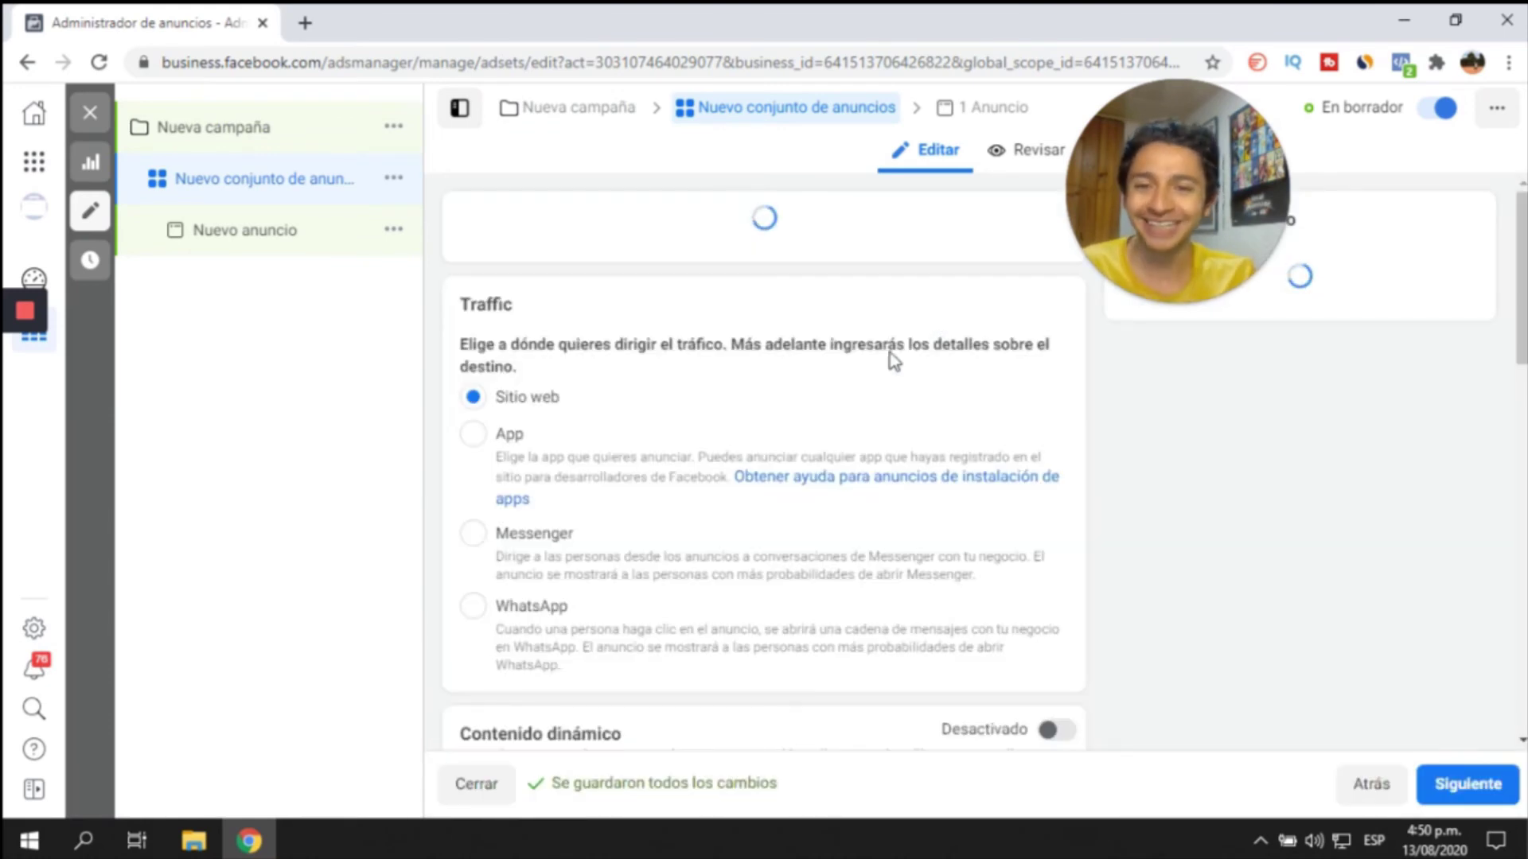
pyautogui.scroll(-2, 890, 355)
pyautogui.scroll(-4, 889, 355)
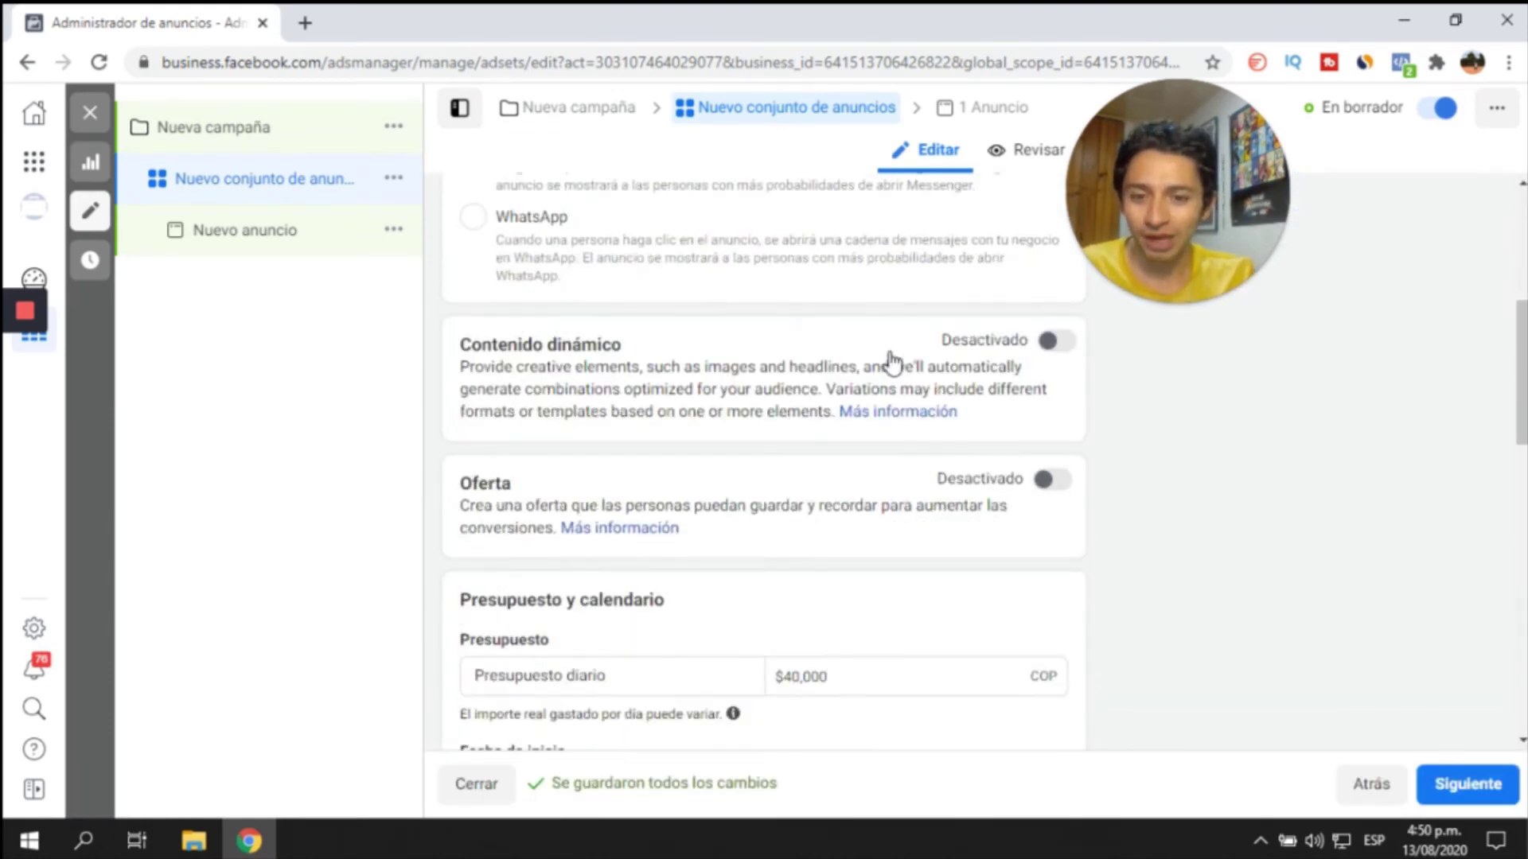
pyautogui.scroll(-7, 891, 362)
pyautogui.scroll(-1, 891, 358)
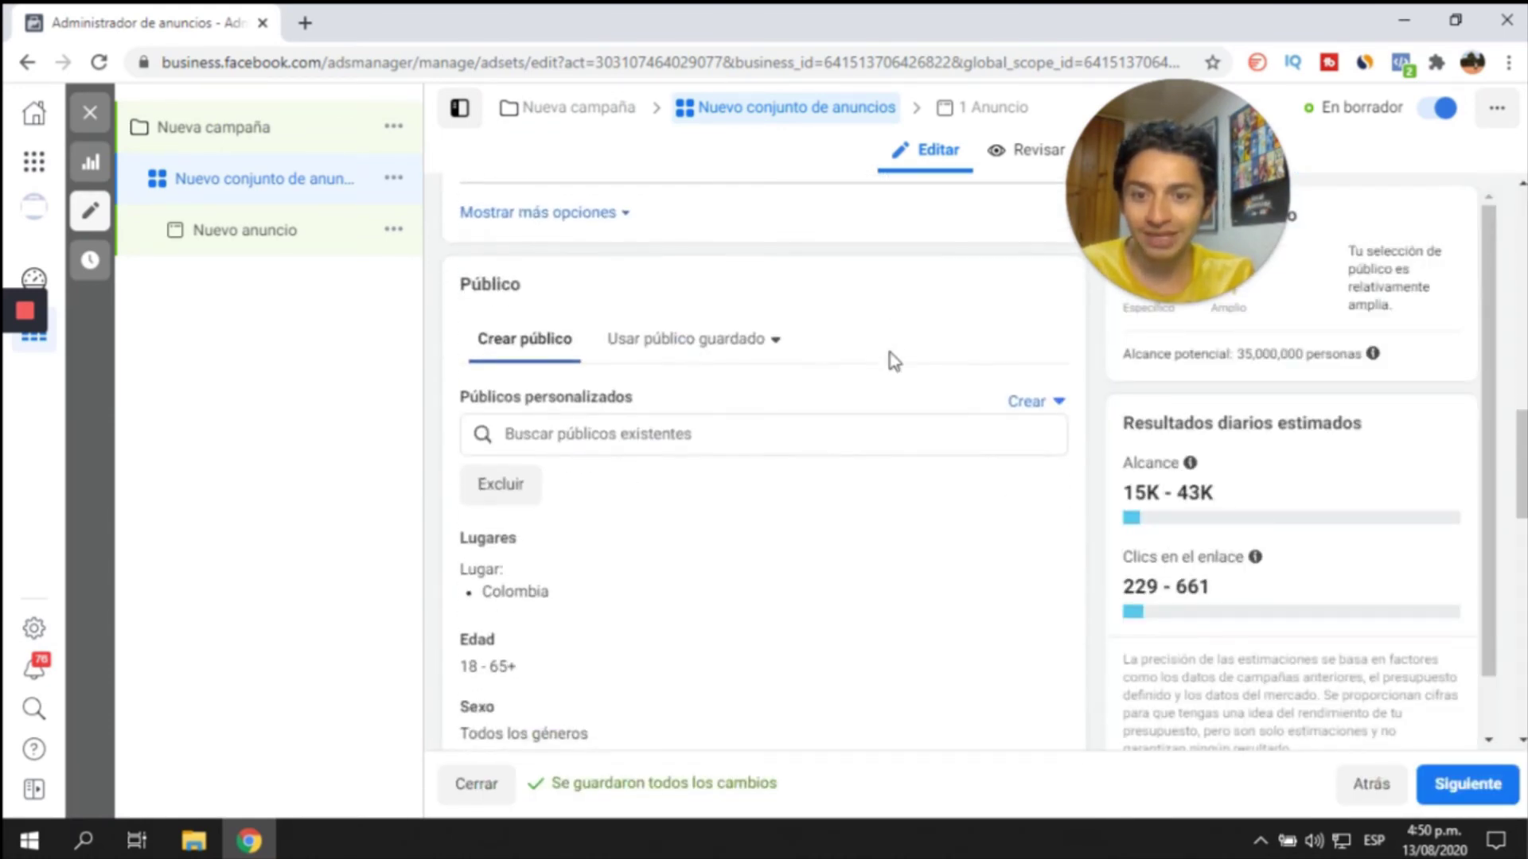
# - Check which saved audiences are available for the ad set, close the list, and look over the Público section
pyautogui.moveTo(539, 341)
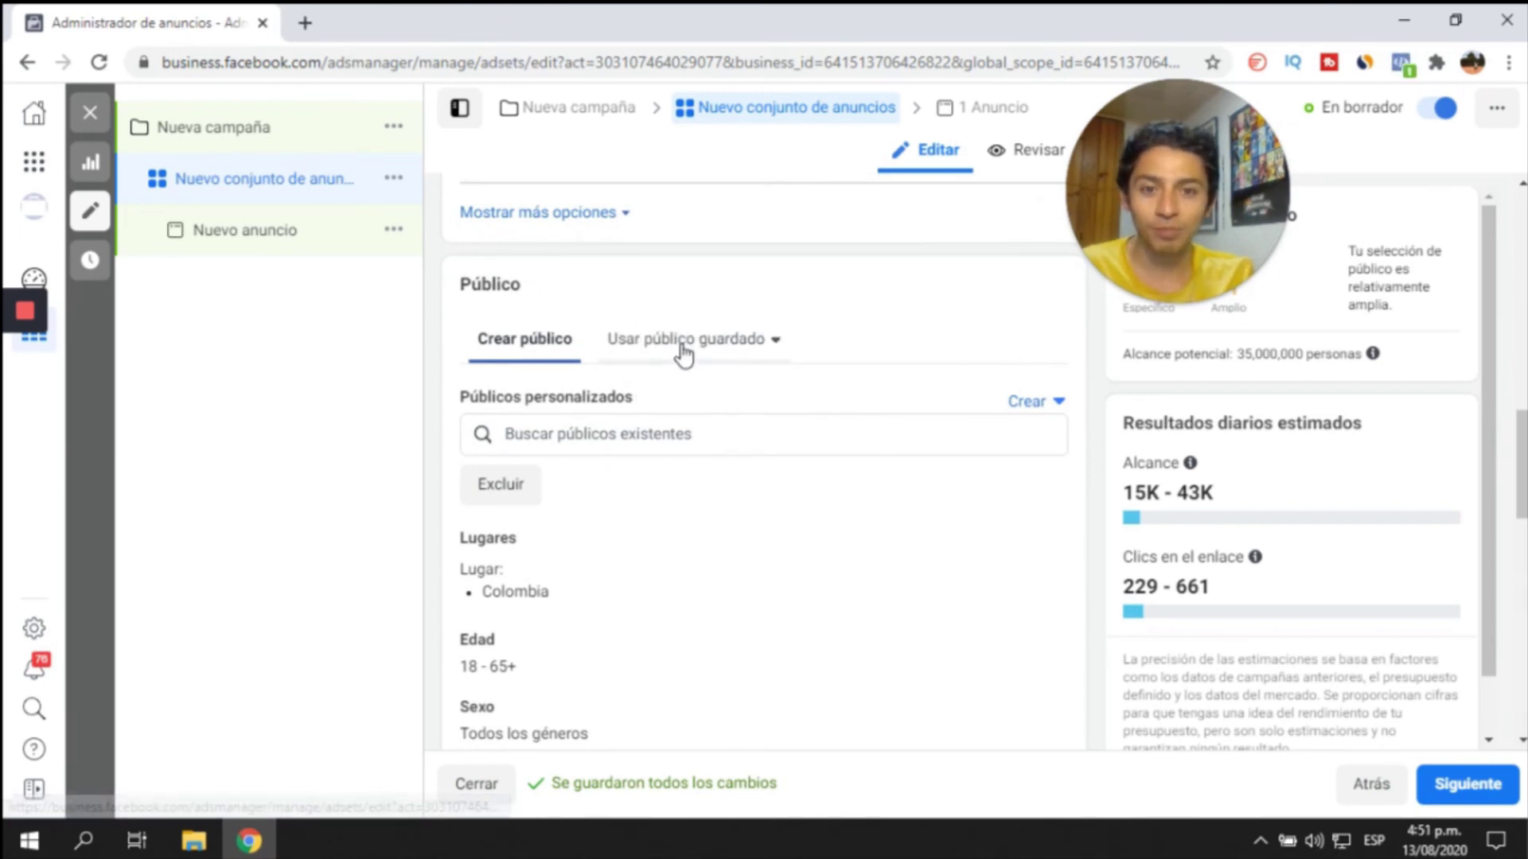
pyautogui.click(738, 350)
pyautogui.scroll(-1, 740, 381)
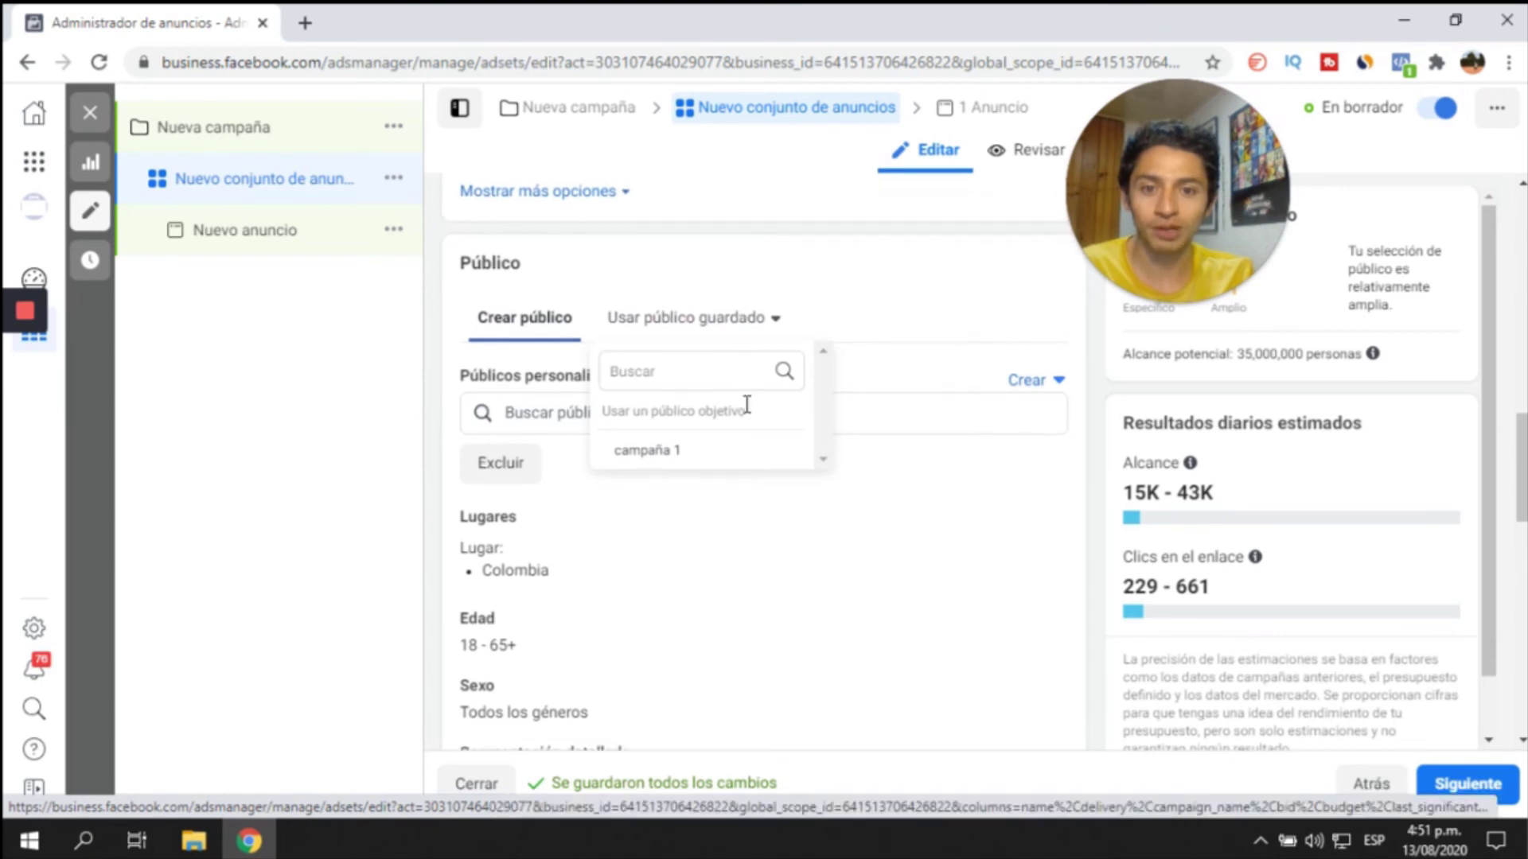
pyautogui.moveTo(689, 366)
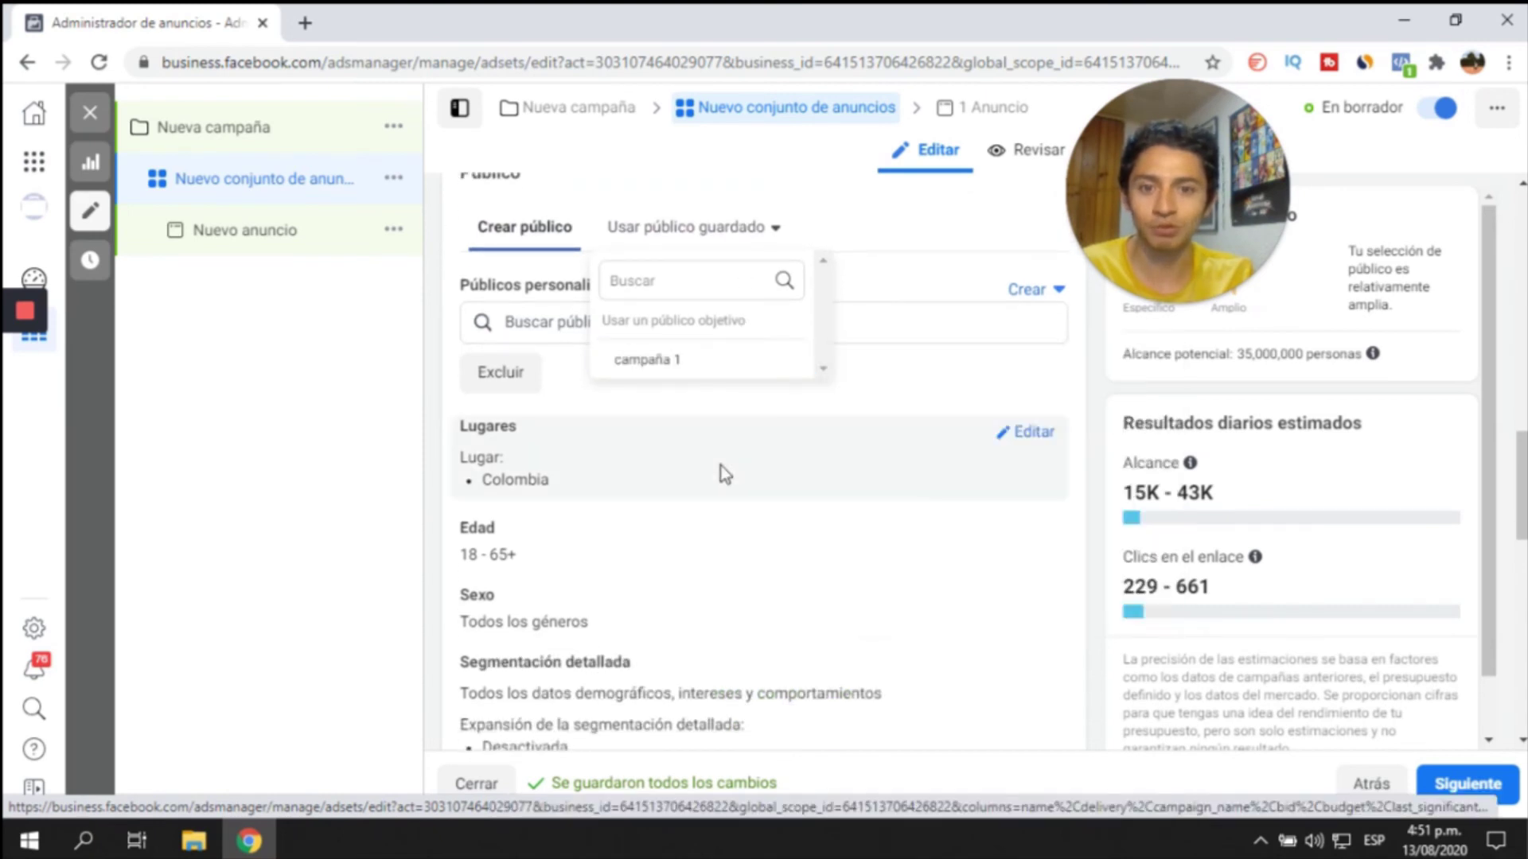
pyautogui.click(721, 465)
pyautogui.scroll(15, 750, 488)
pyautogui.scroll(-10, 750, 487)
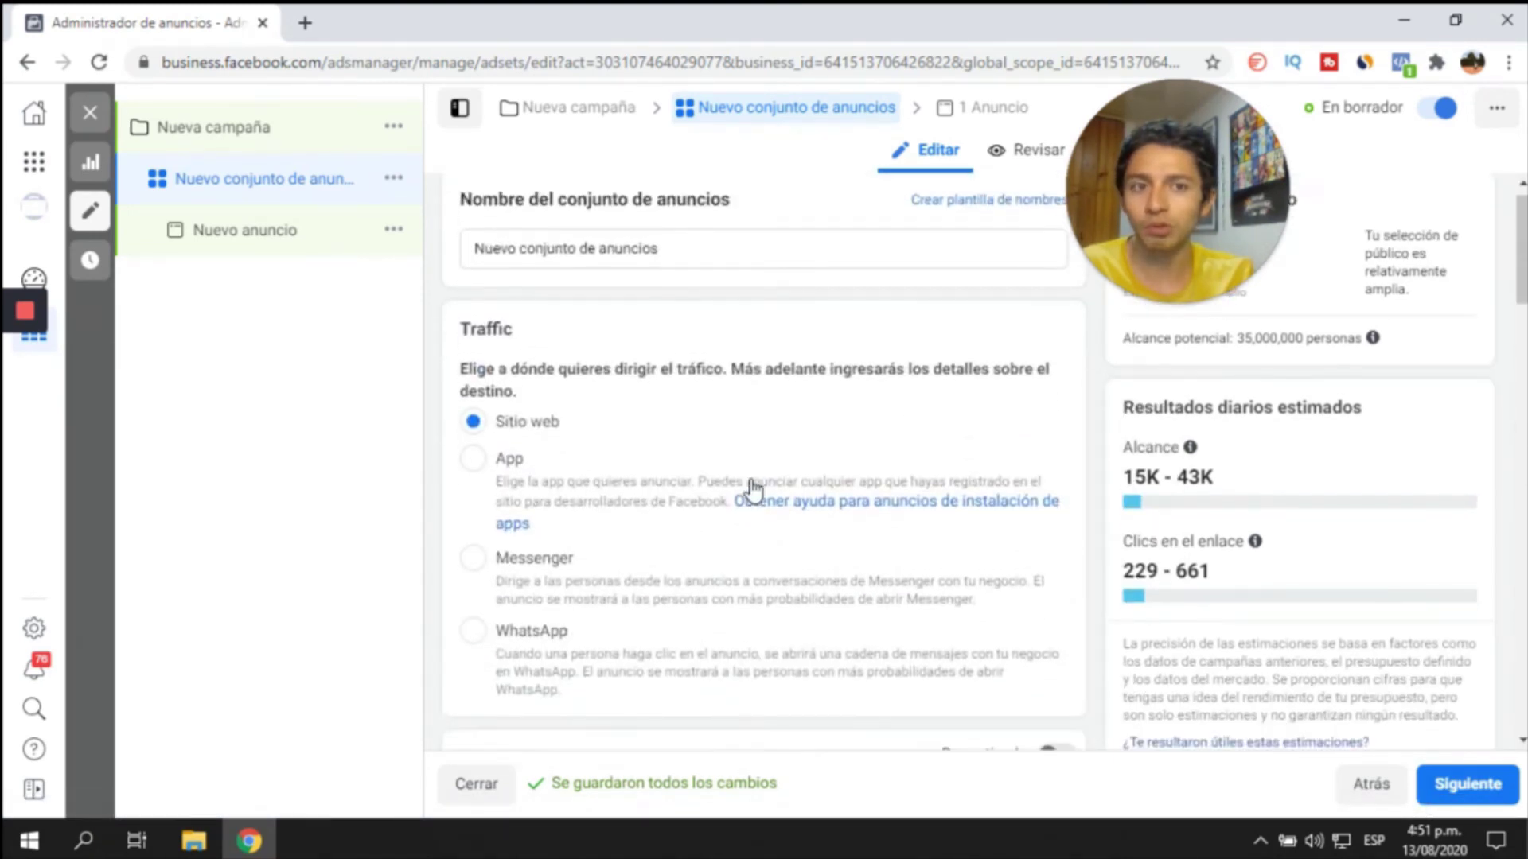
pyautogui.scroll(1, 682, 392)
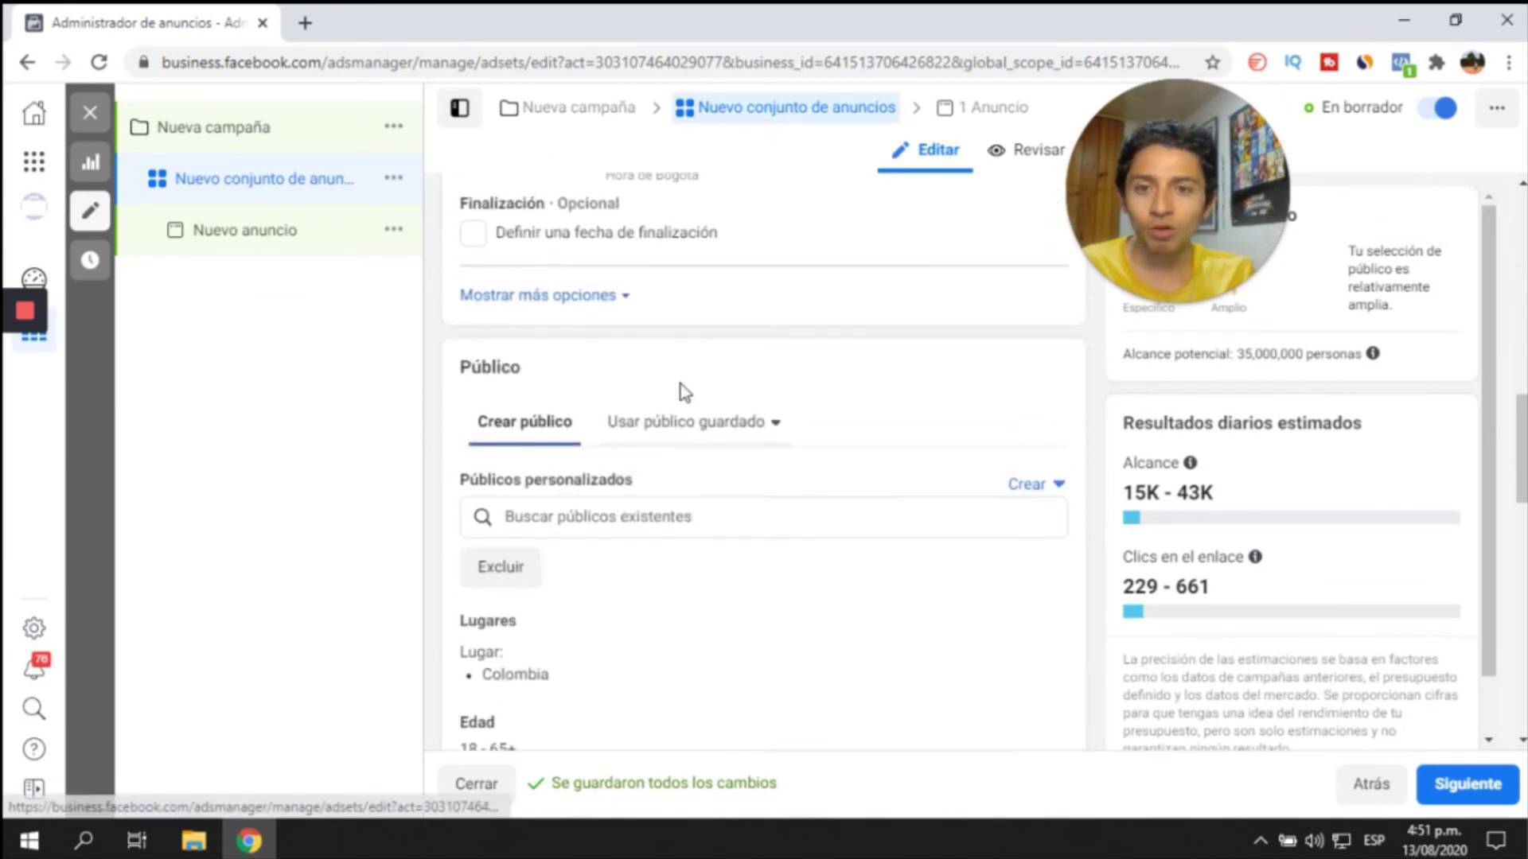
pyautogui.scroll(-3, 733, 442)
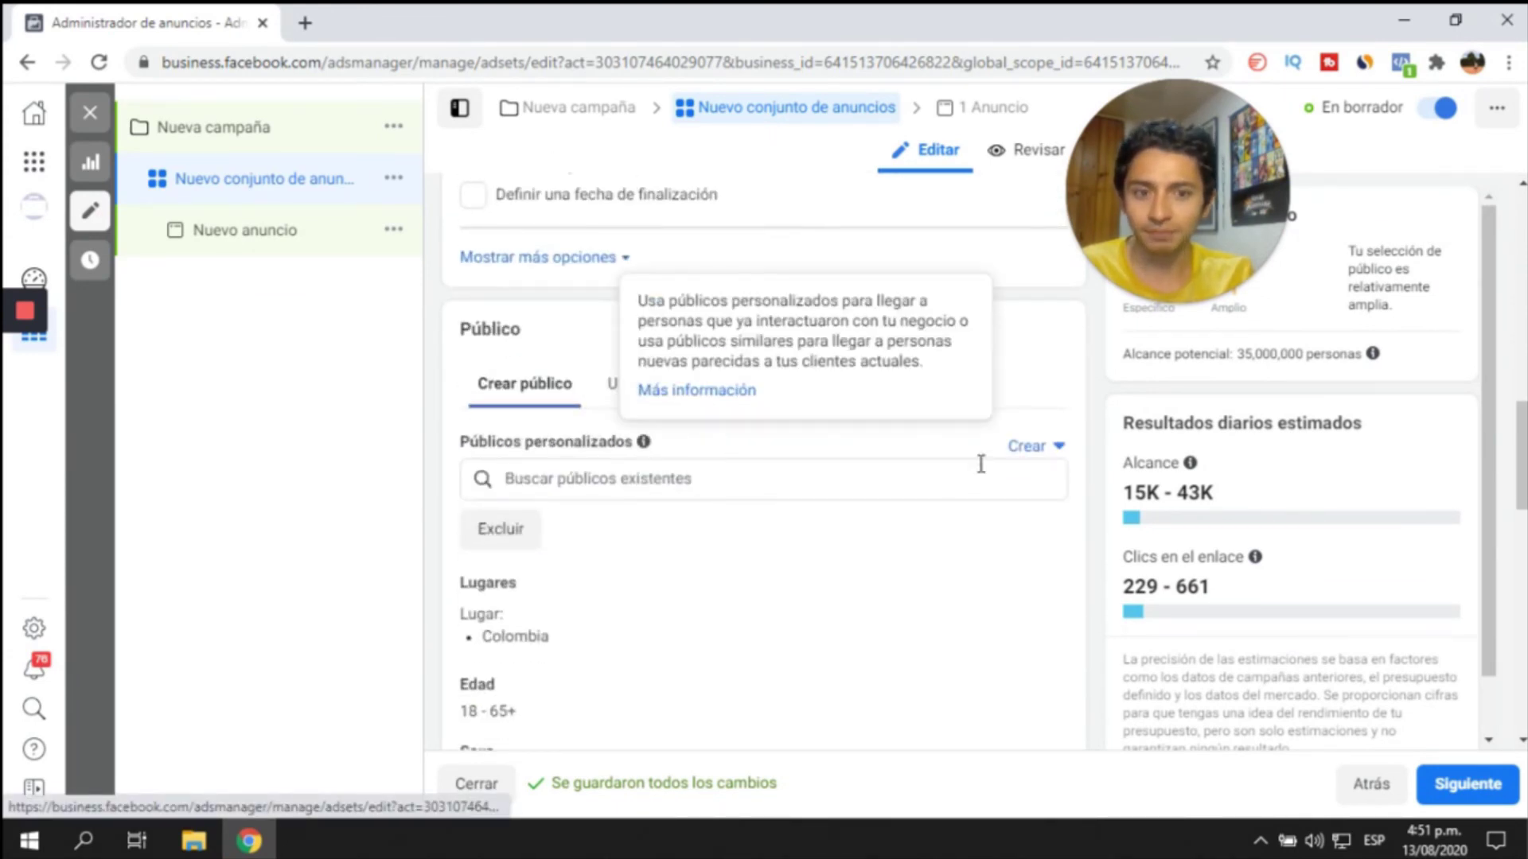
# - Try the saved audience campaña 1 on the ad set, and switch back to Crear público
pyautogui.click(713, 385)
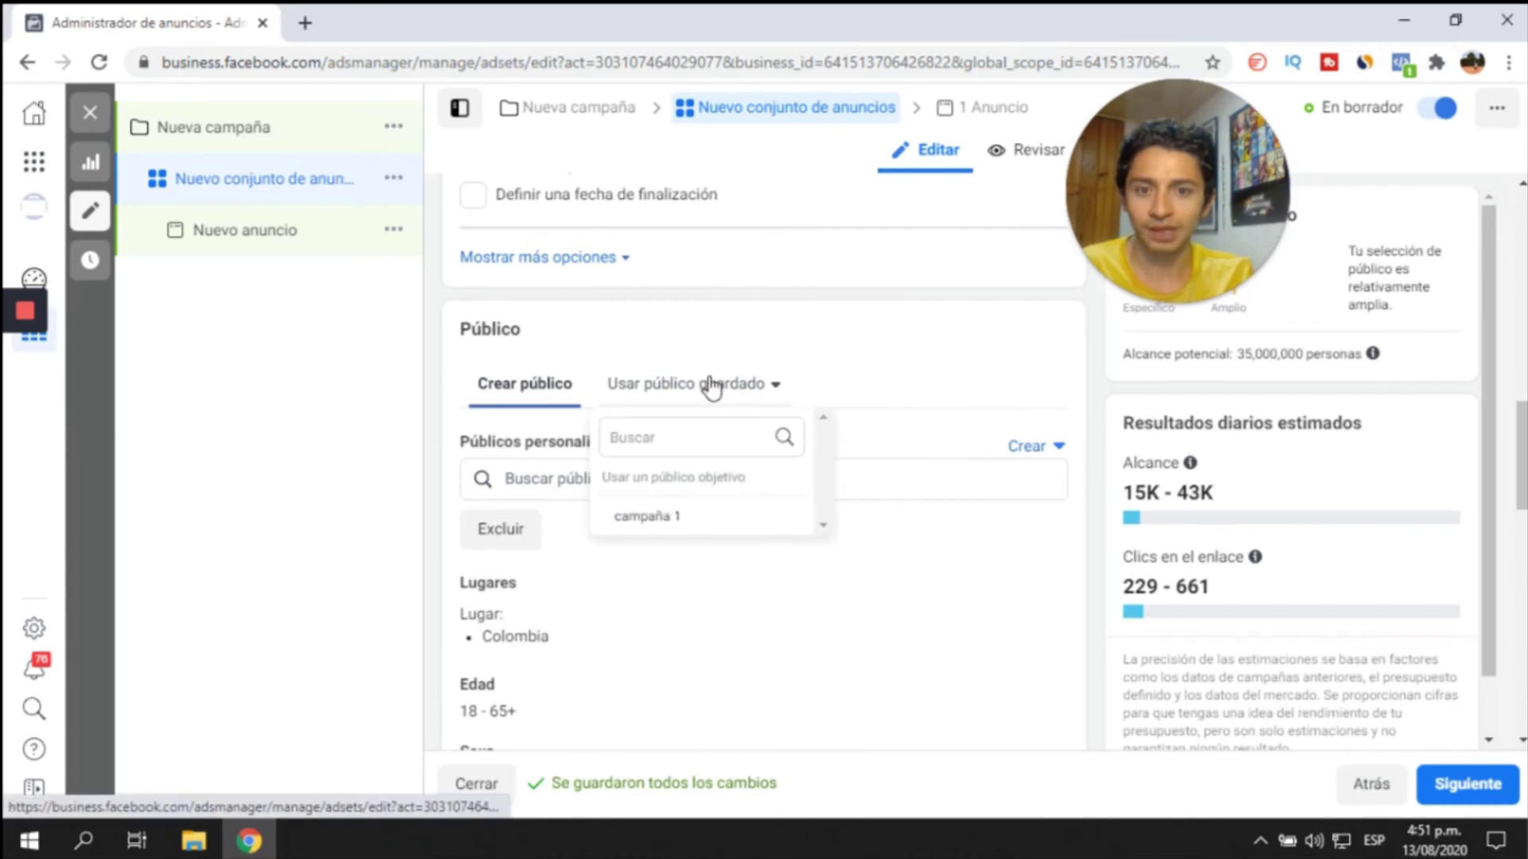
pyautogui.click(681, 517)
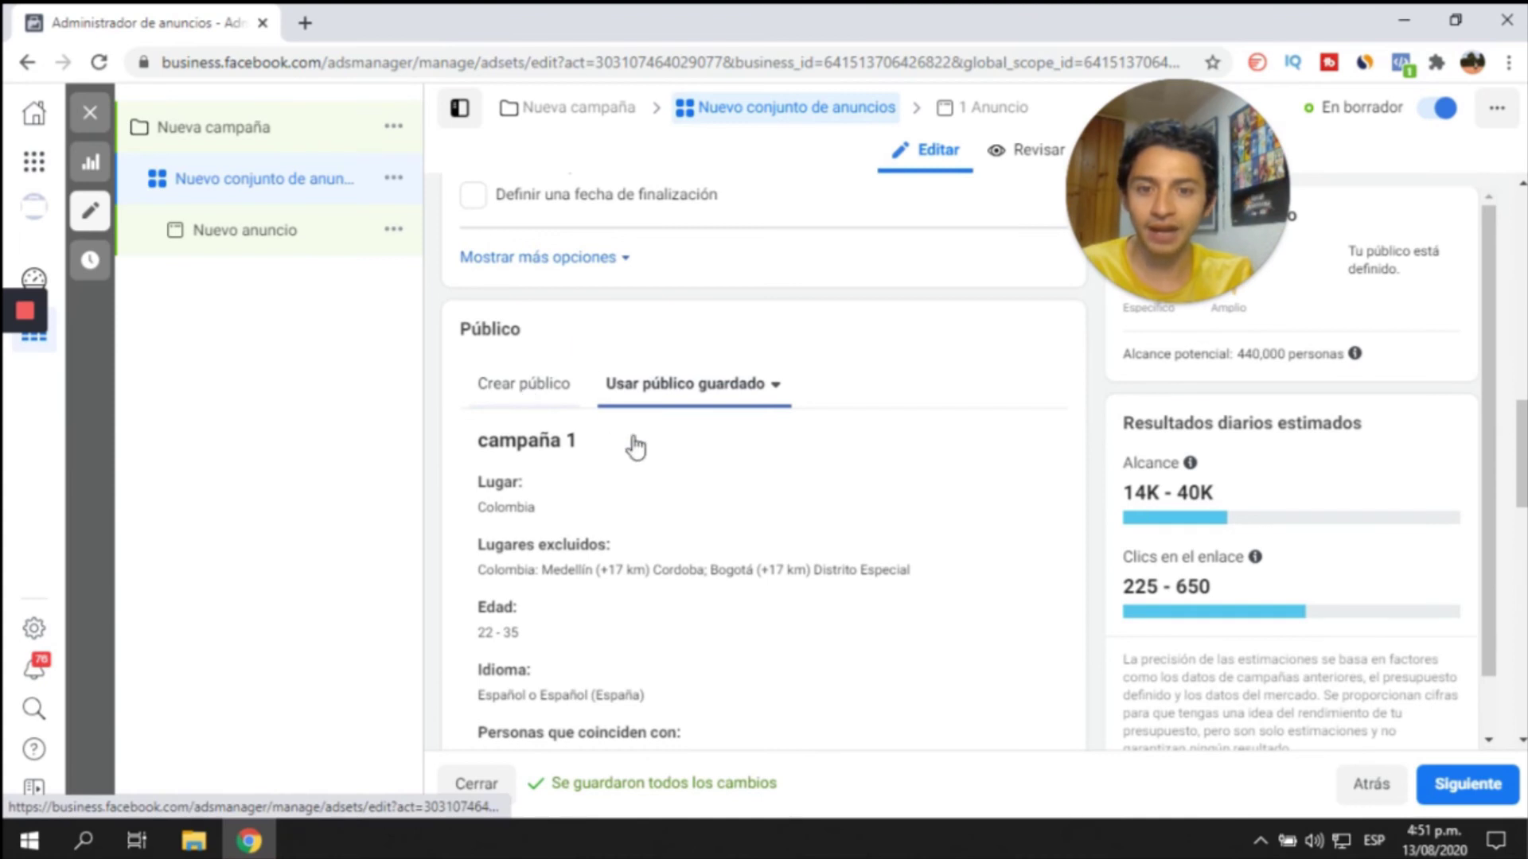
pyautogui.click(524, 383)
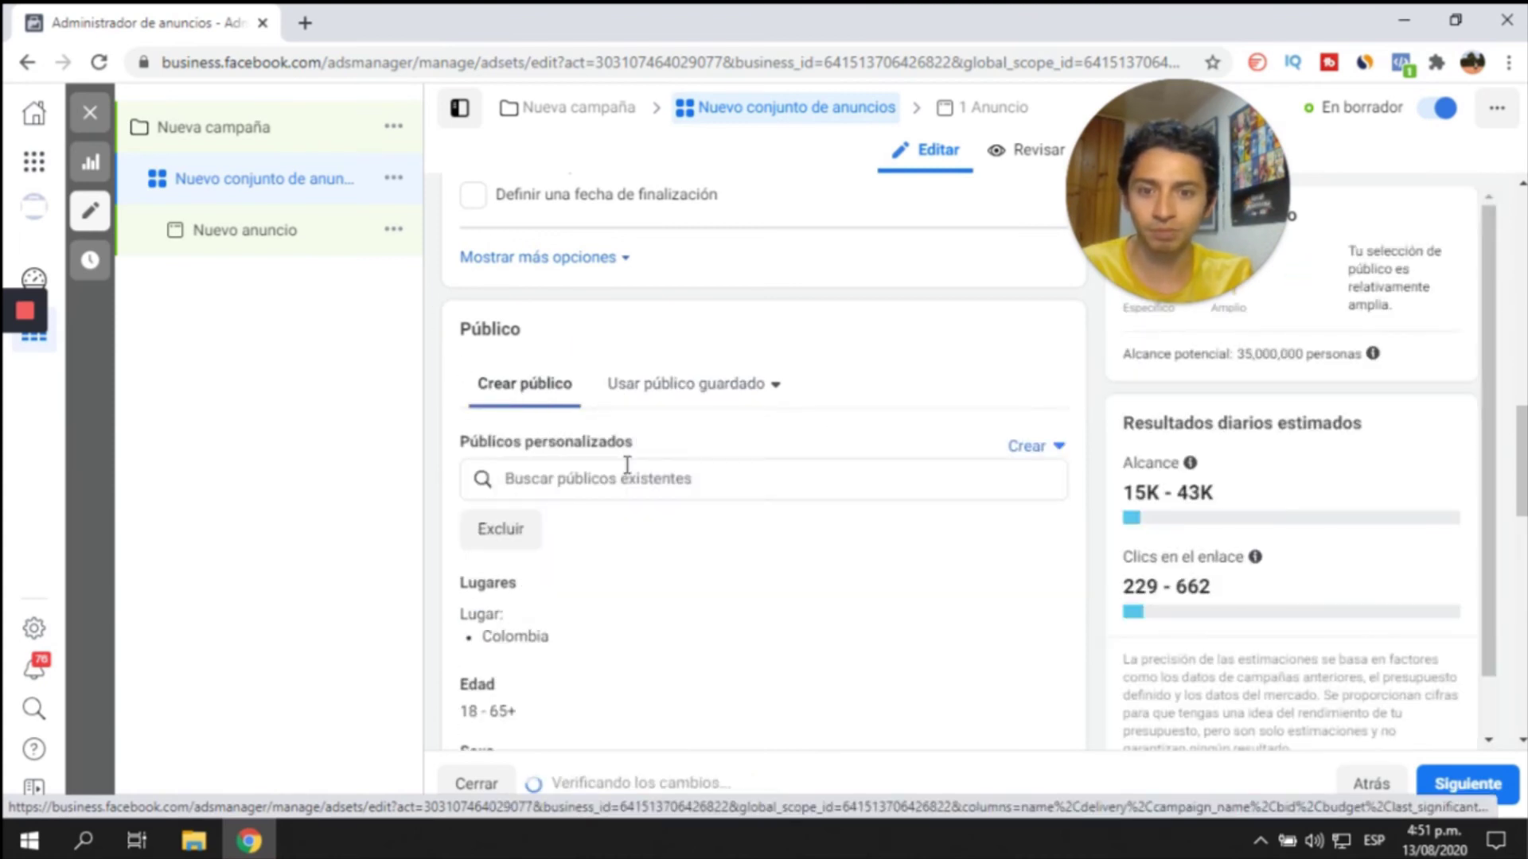
# - Review the options for creating a new audience, and list the existing audiences under Públicos personalizados
pyautogui.click(1028, 446)
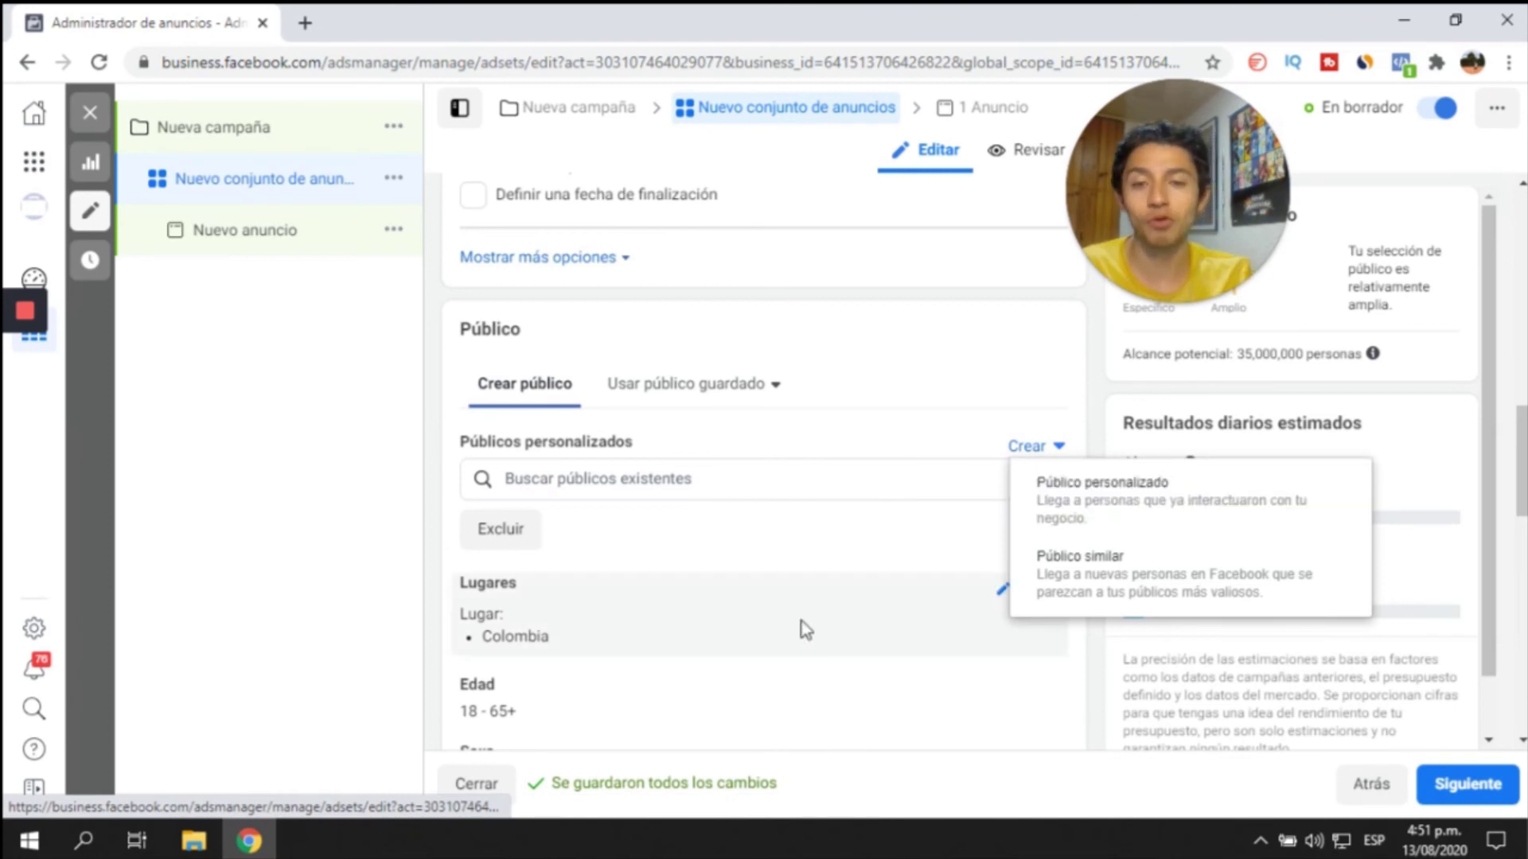
pyautogui.click(597, 500)
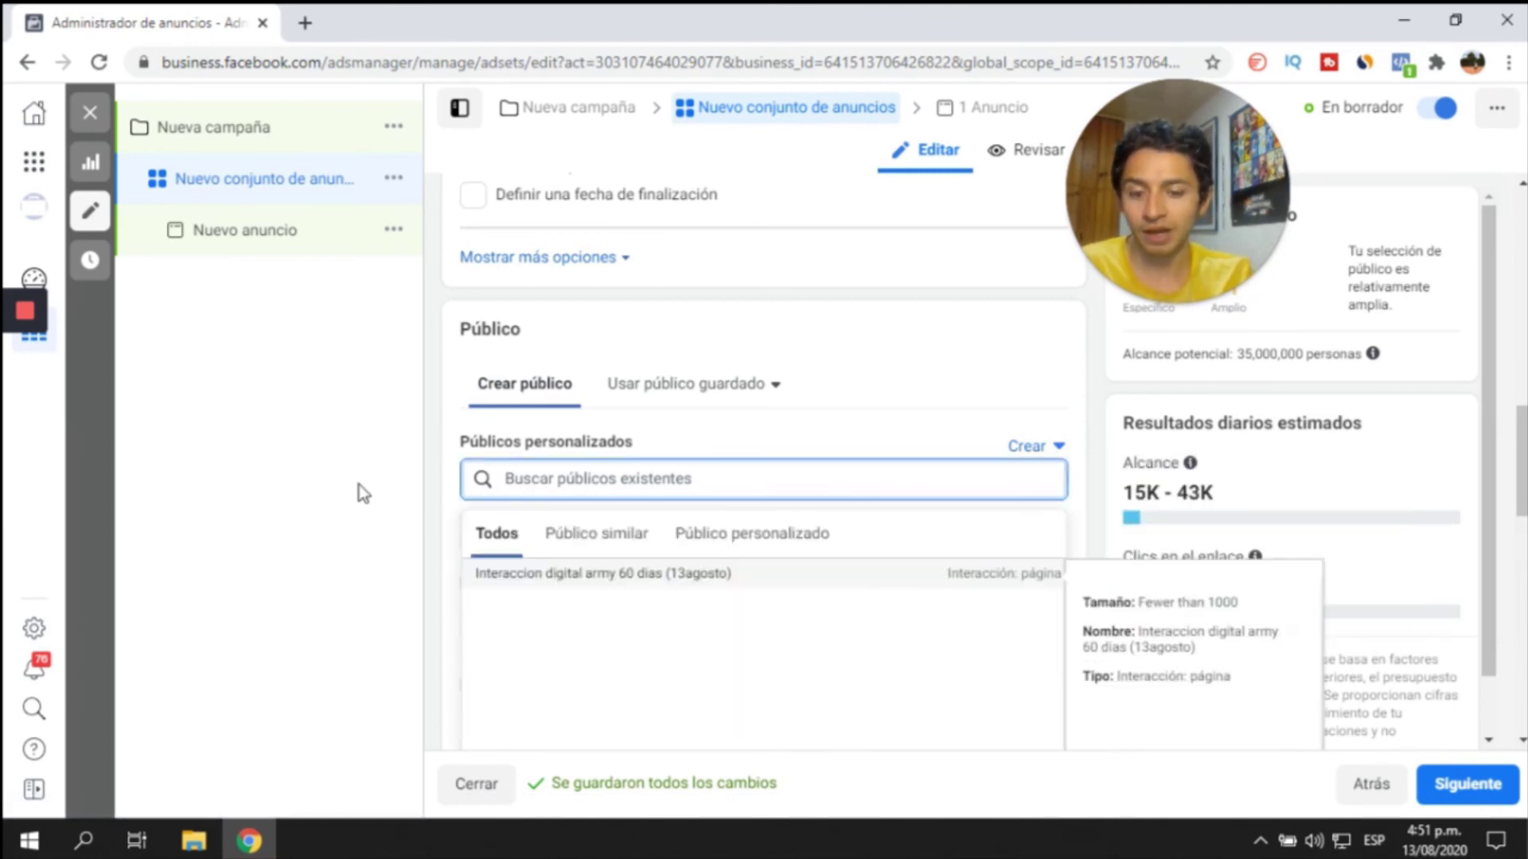
pyautogui.write('d')
pyautogui.press('BackSpace')
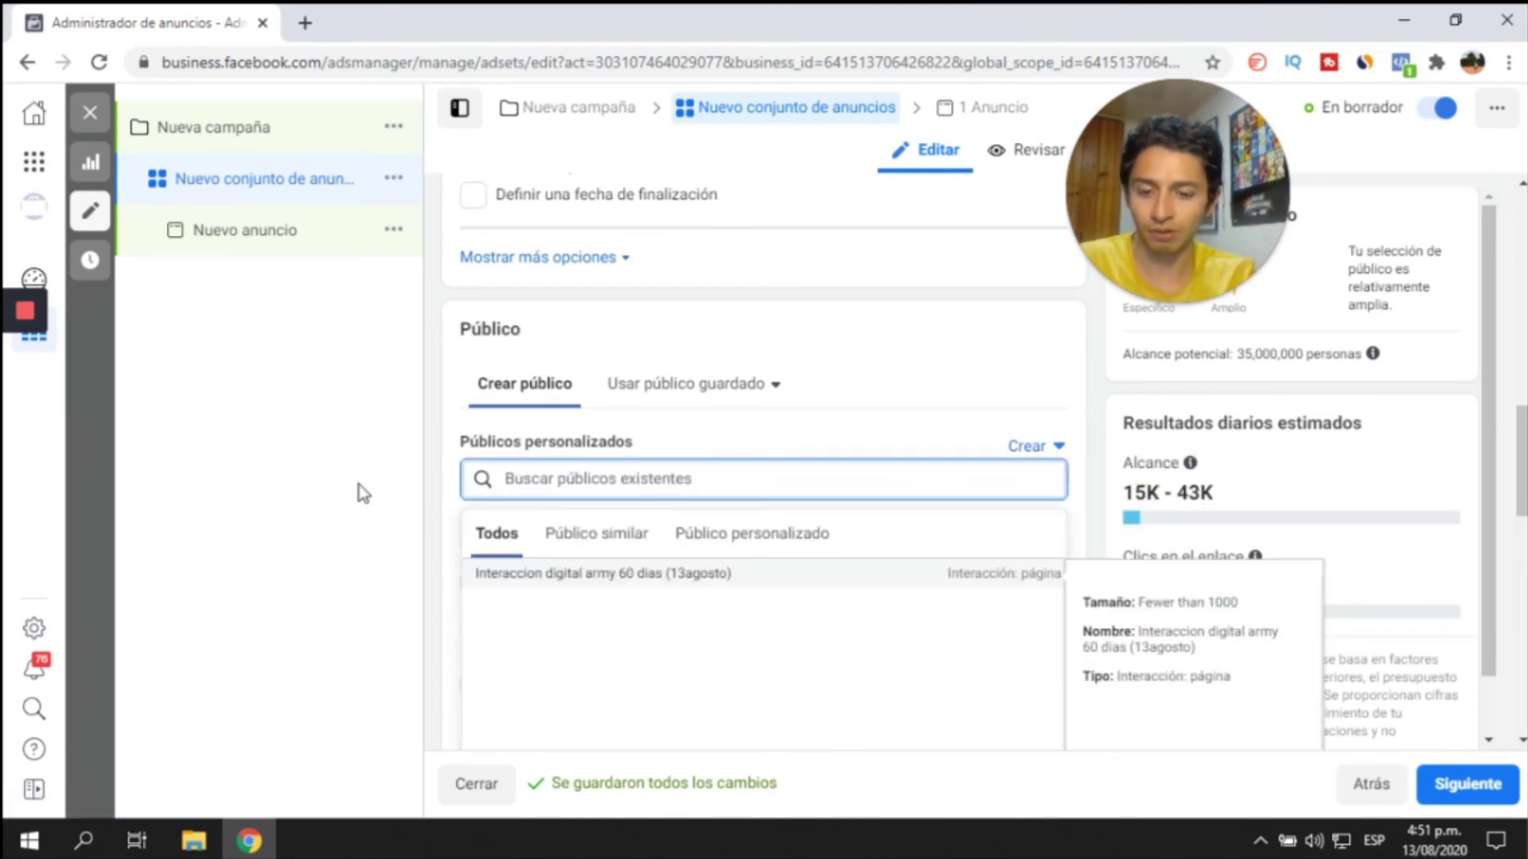
# - Add the existing custom audience Interaccion digital army 60 dias (13agosto) to the ad set's Públicos personalizados and close the audience list
pyautogui.write('di')
pyautogui.press('BackSpace')
pyautogui.press('BackSpace')
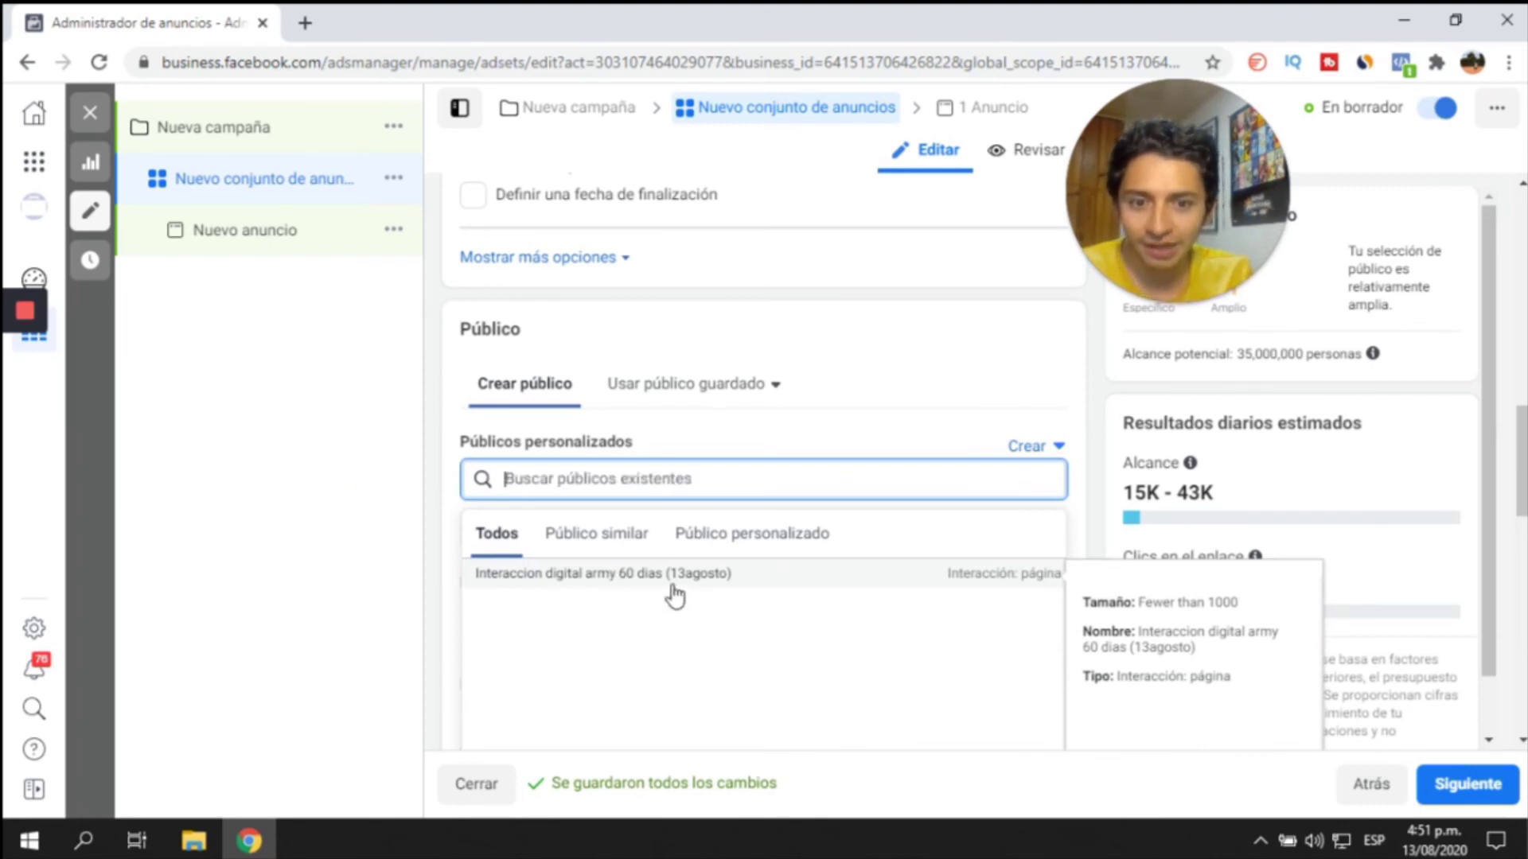
pyautogui.click(609, 578)
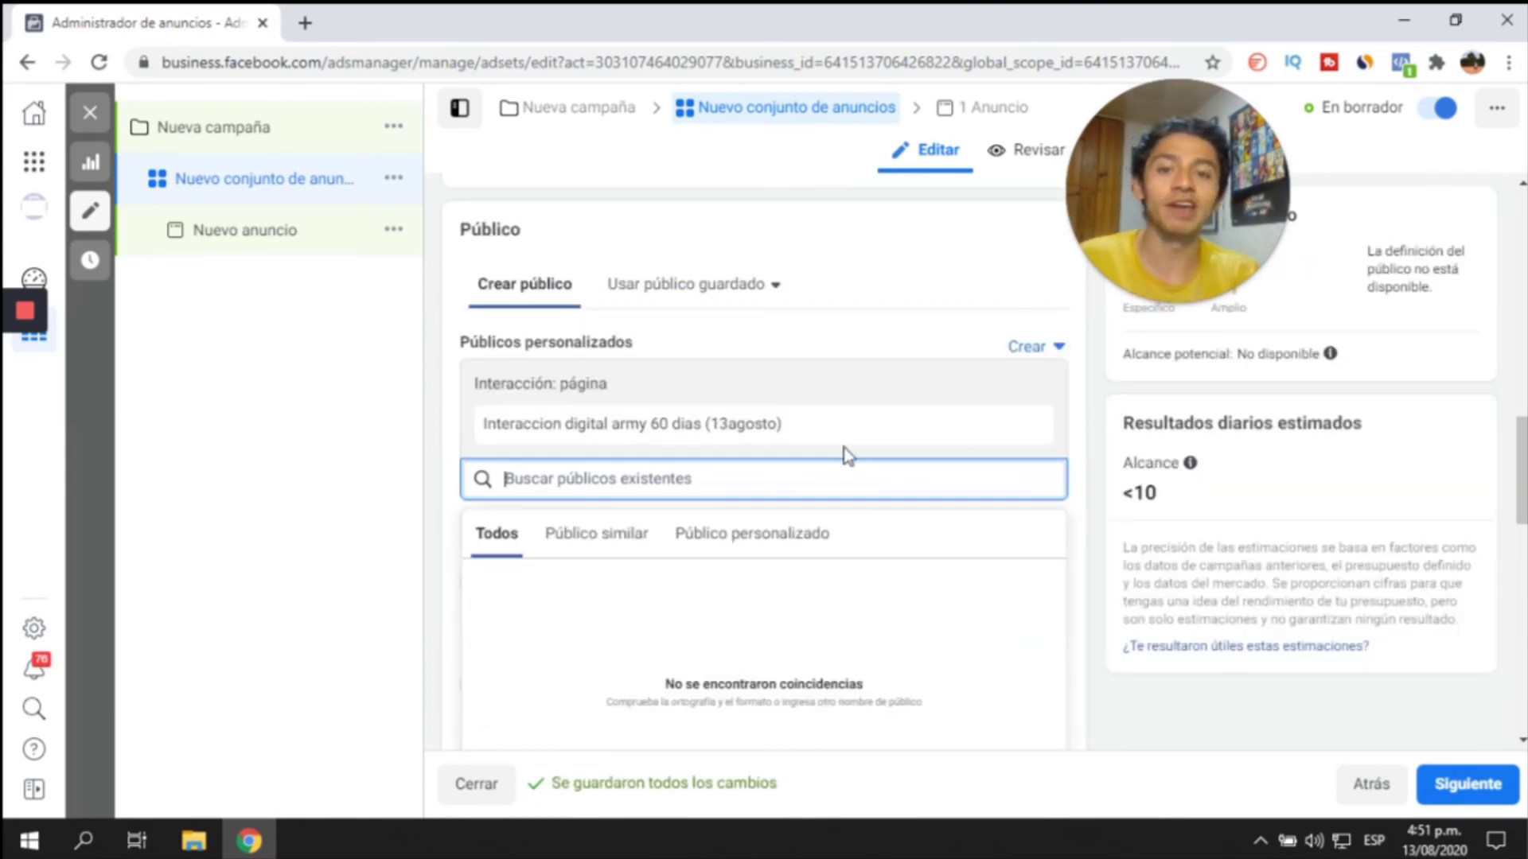
pyautogui.scroll(-4, 848, 457)
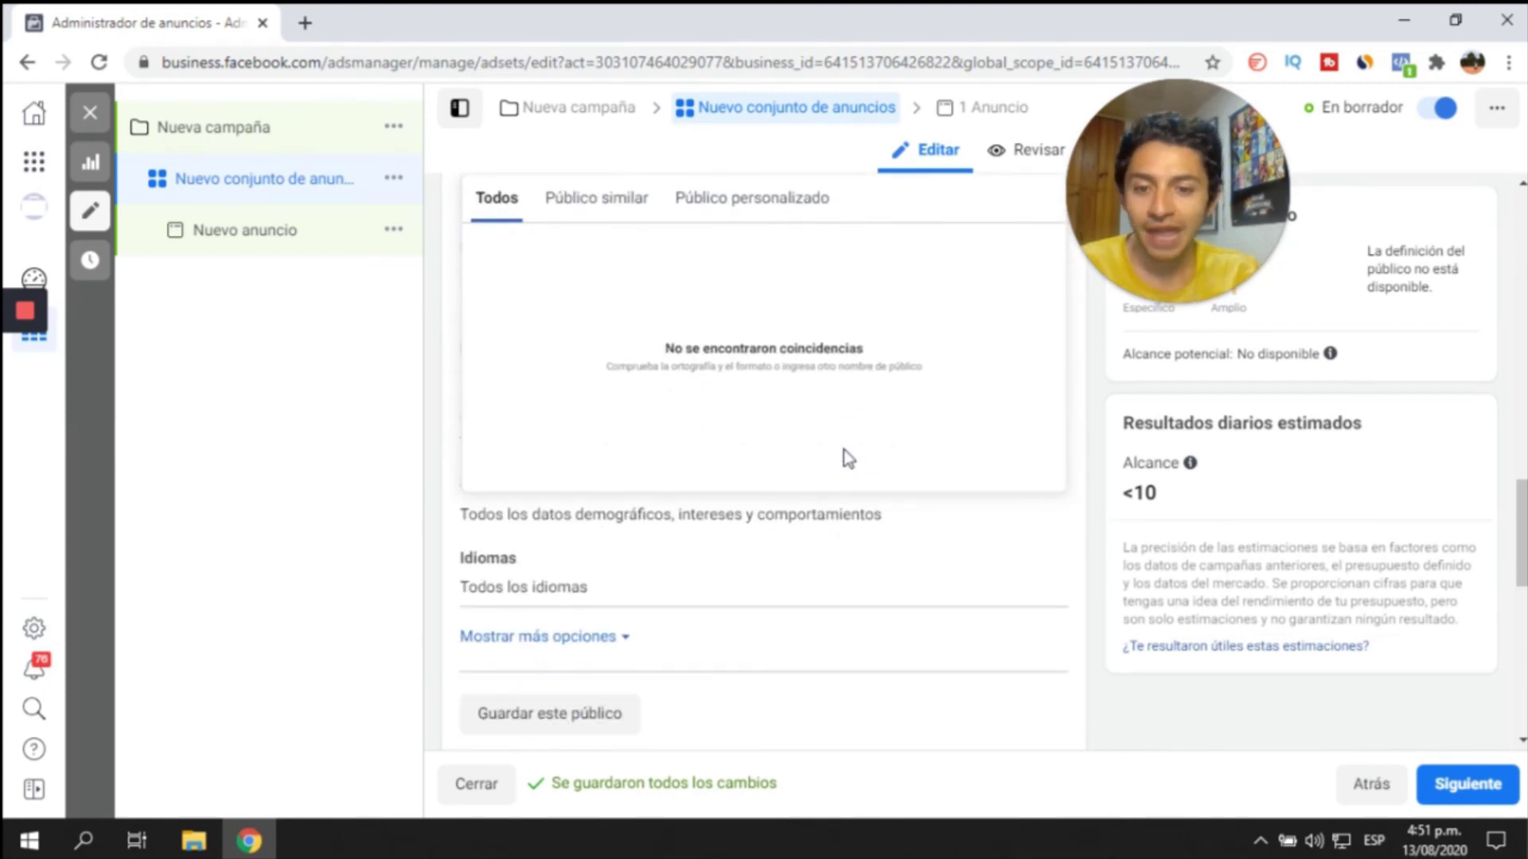
pyautogui.scroll(5, 835, 589)
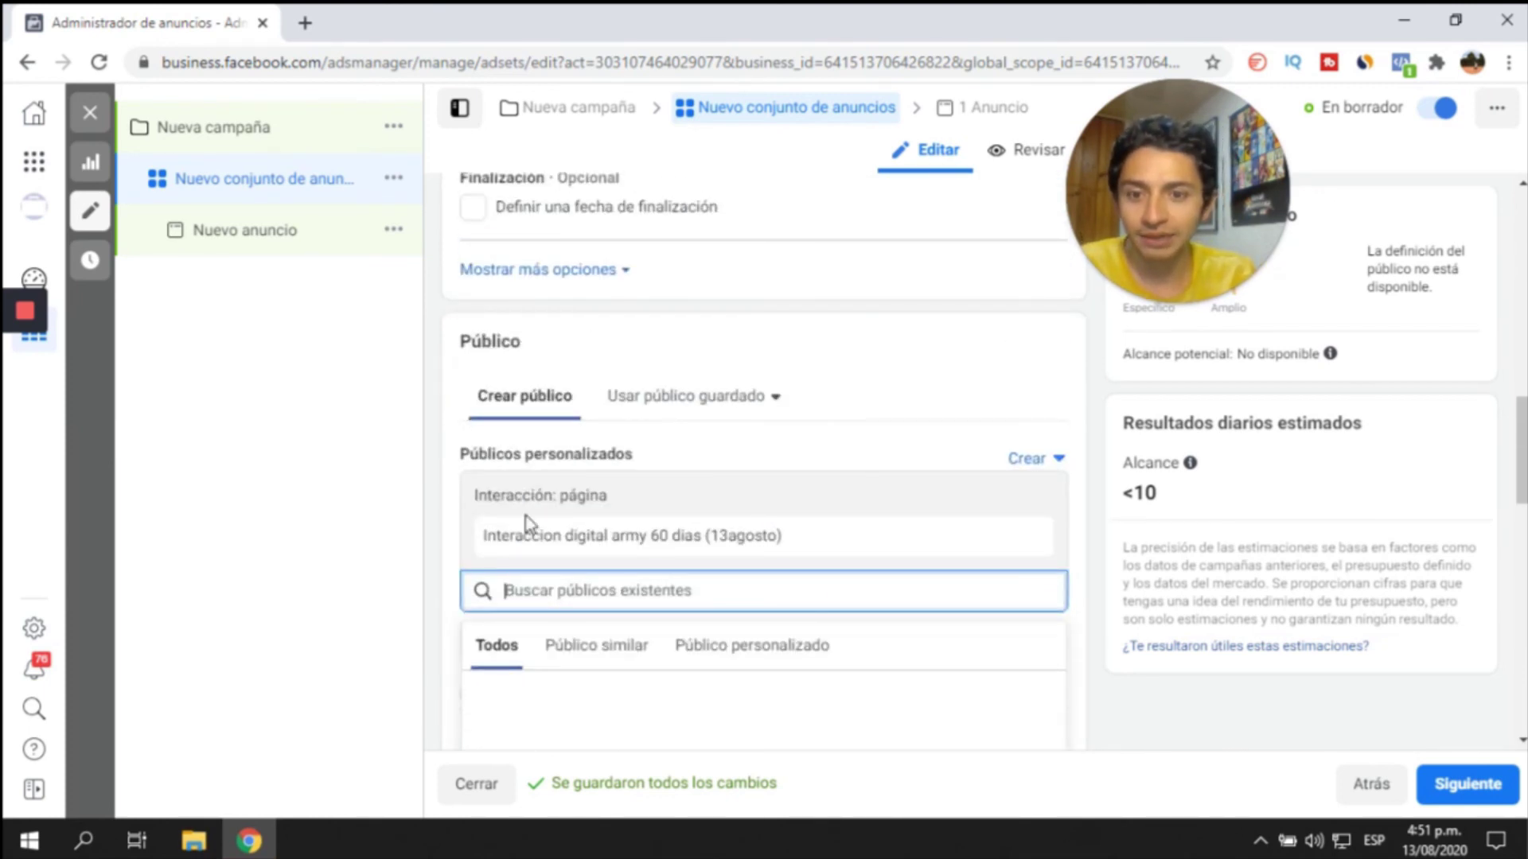
pyautogui.click(392, 499)
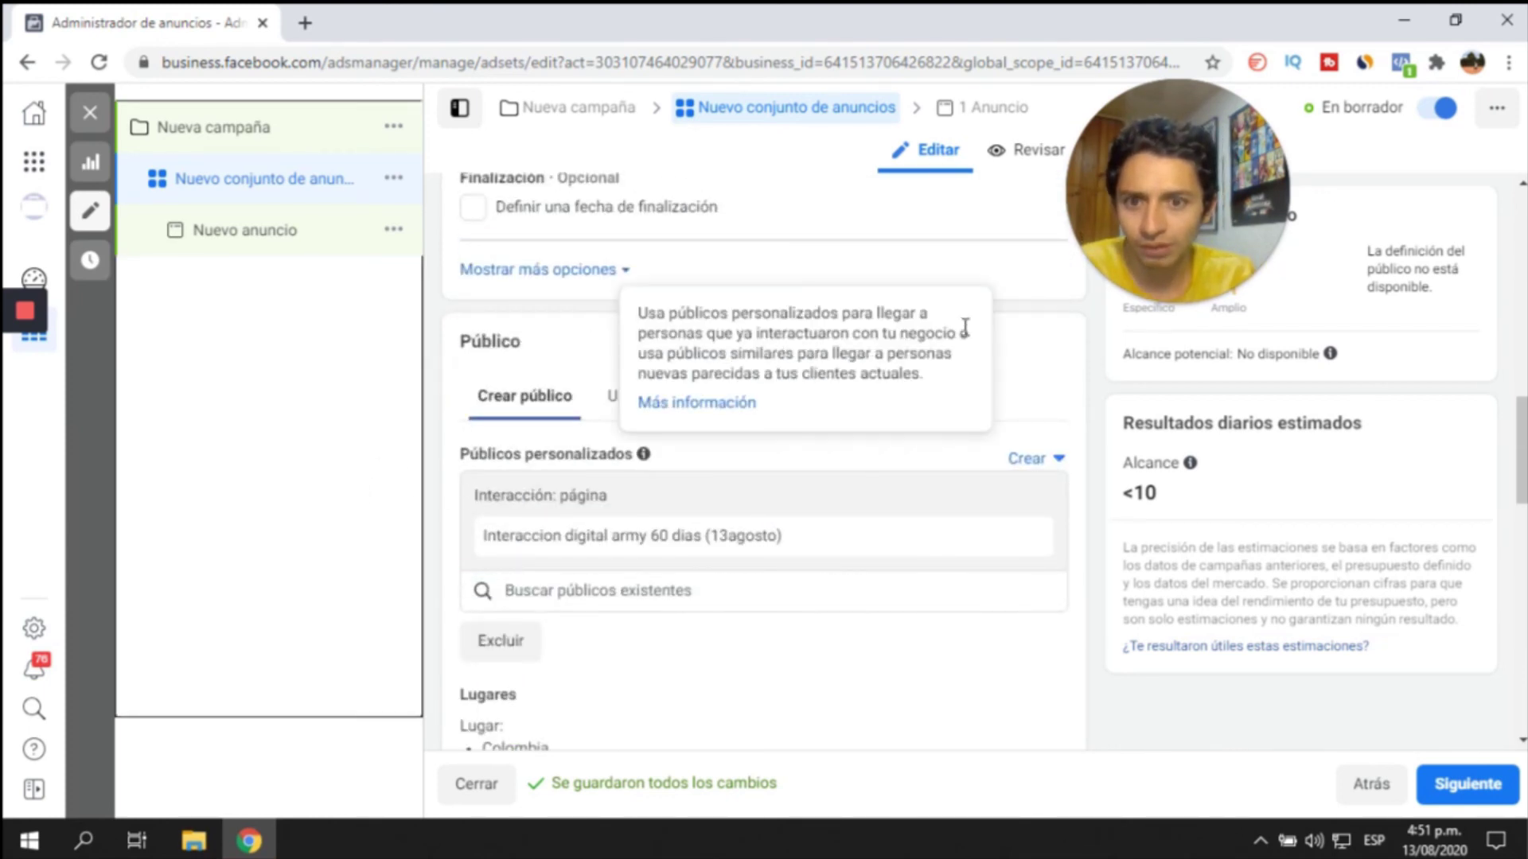
pyautogui.scroll(-3, 780, 614)
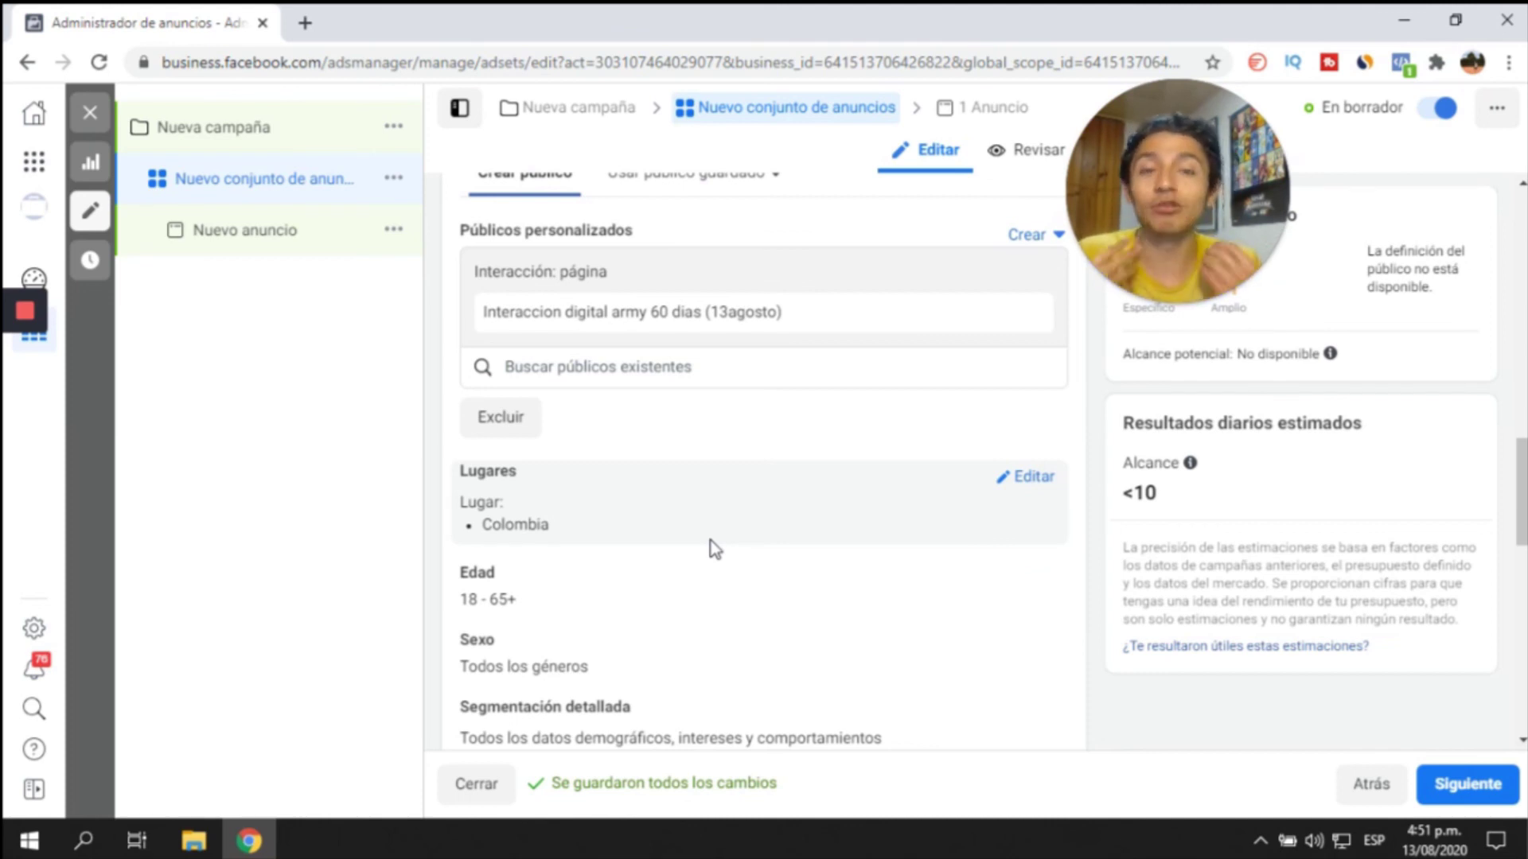
pyautogui.moveTo(1155, 199)
pyautogui.moveTo(1156, 199); pyautogui.dragTo(739, 239)
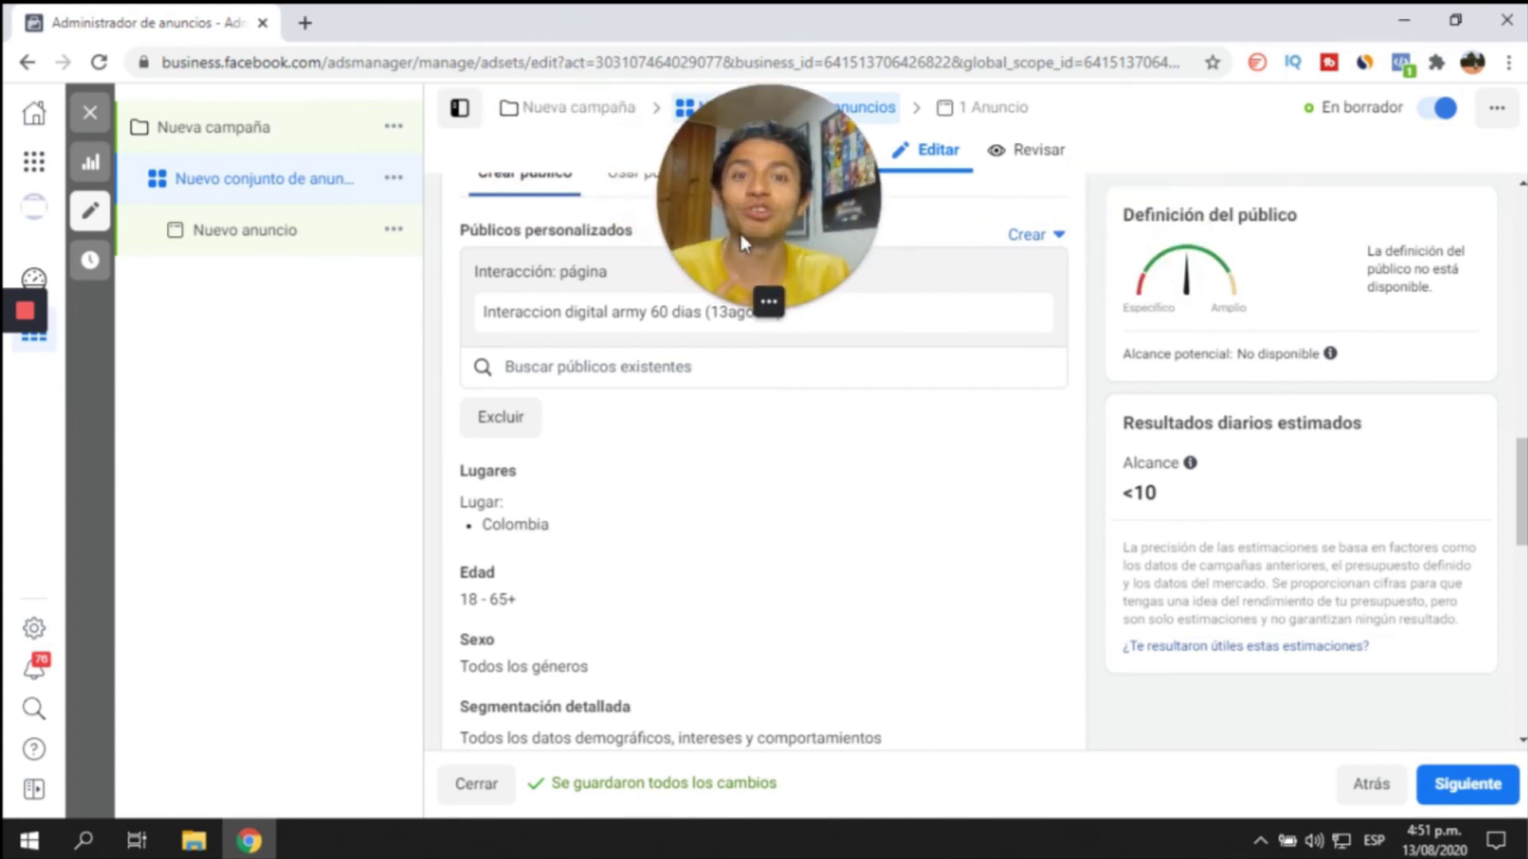
pyautogui.click(761, 301)
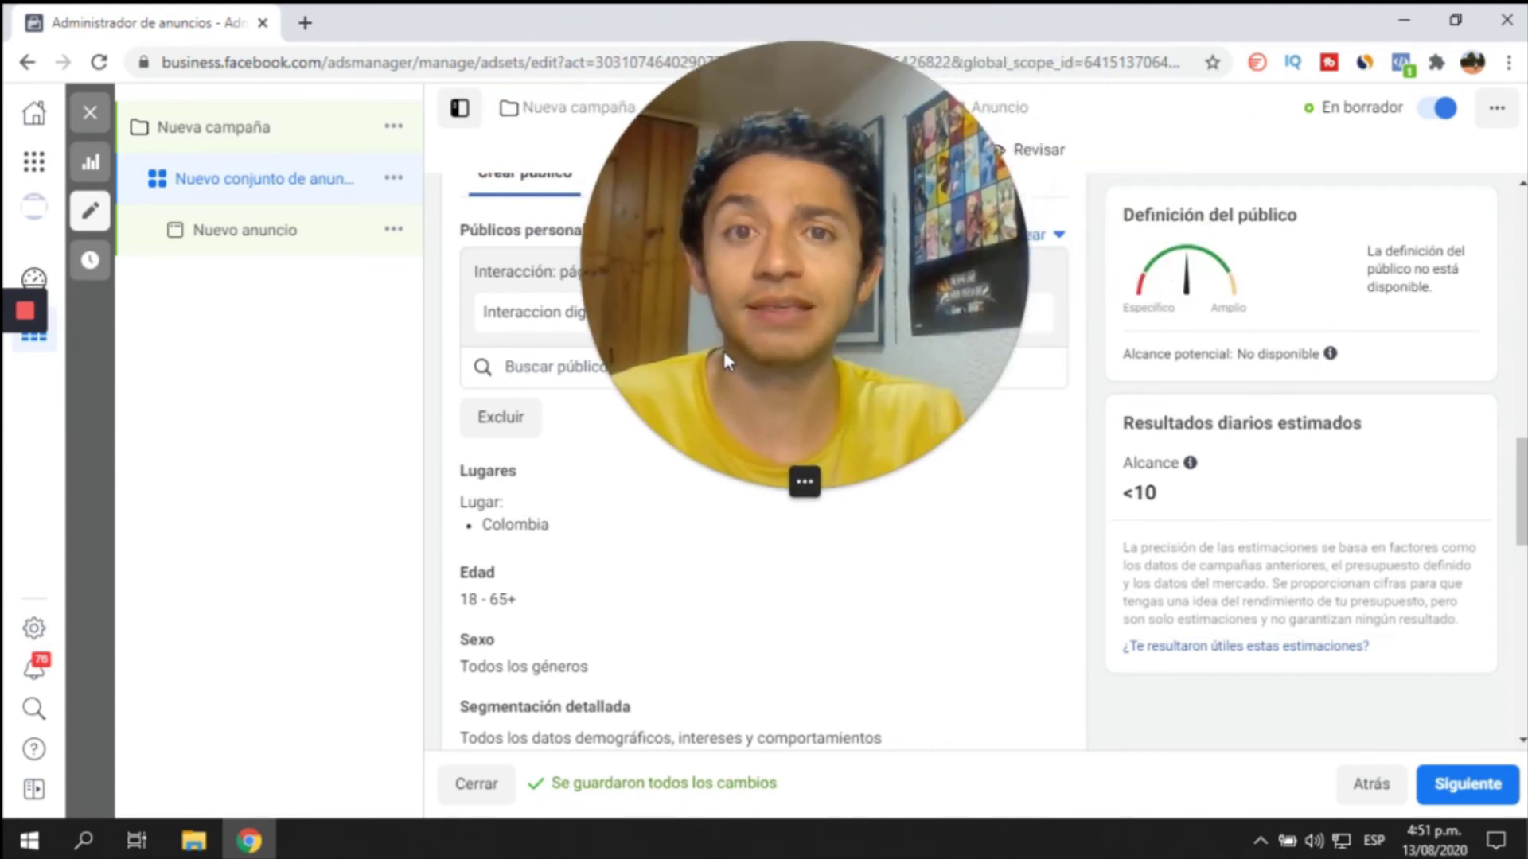